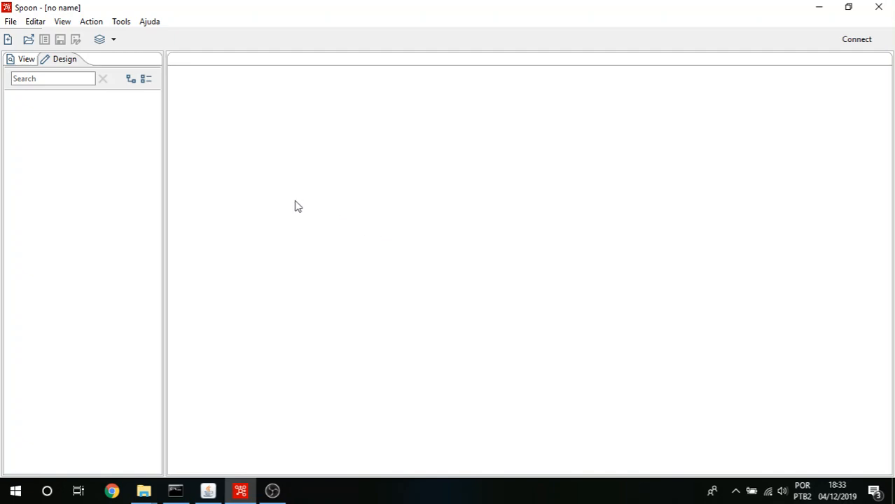
- Create a new transformation and place a Text file input step on its canvas
{"action": "left_click", "coordinate": [8, 23]}
{"action": "mouse_move", "coordinate": [21, 36]}
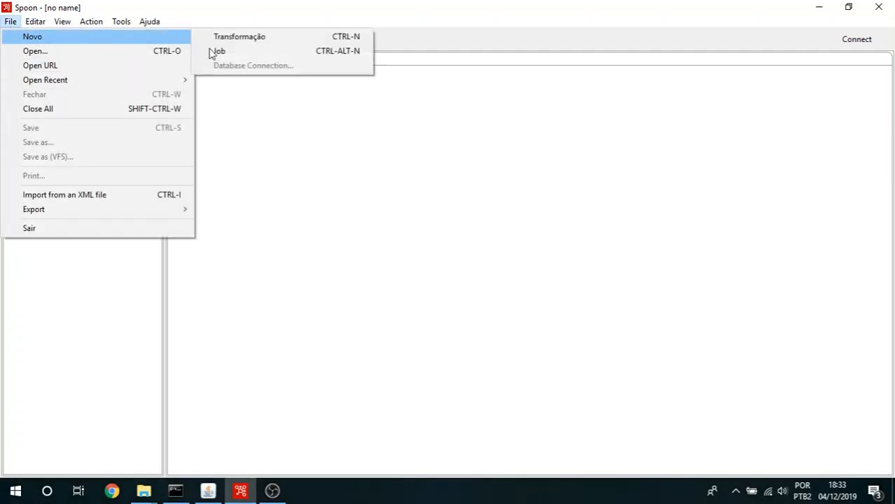
{"action": "left_click", "coordinate": [239, 45]}
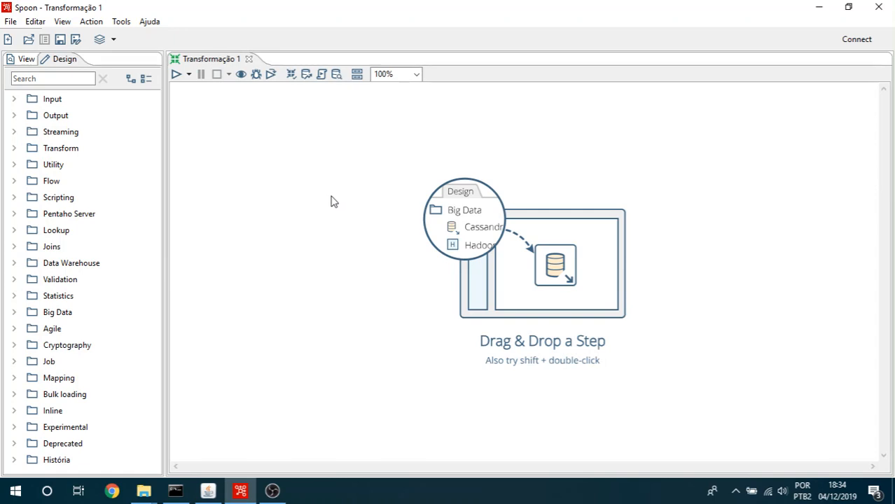
{"action": "left_click", "coordinate": [15, 99]}
{"action": "scroll", "coordinate": [72, 256], "scroll_direction": "down", "scroll_amount": 8}
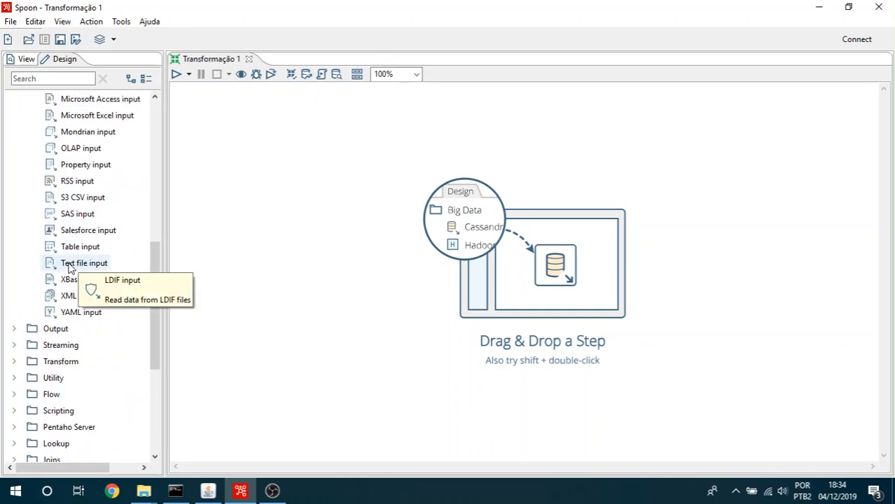
{"action": "left_click_drag", "start_coordinate": [79, 263], "coordinate": [296, 161]}
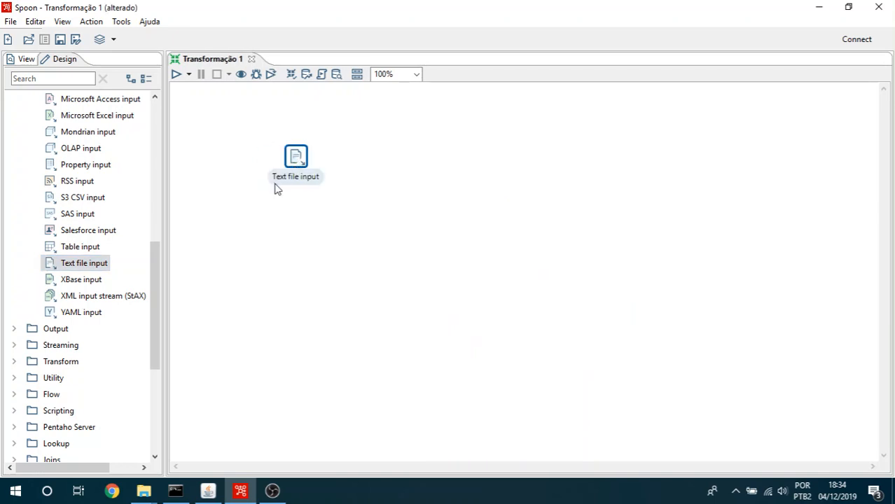
- Open the Text file input step's settings and name the step "Read Sales Data"
{"action": "double_click", "coordinate": [294, 159]}
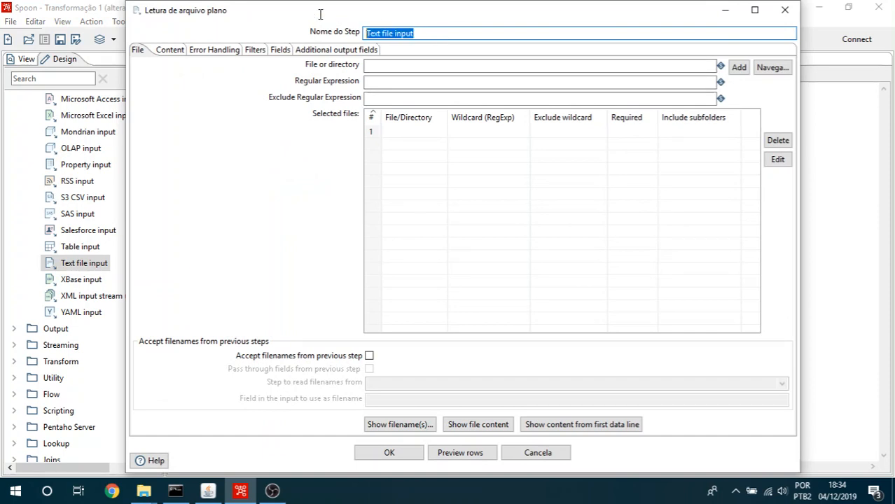
{"action": "type", "text": "R"}
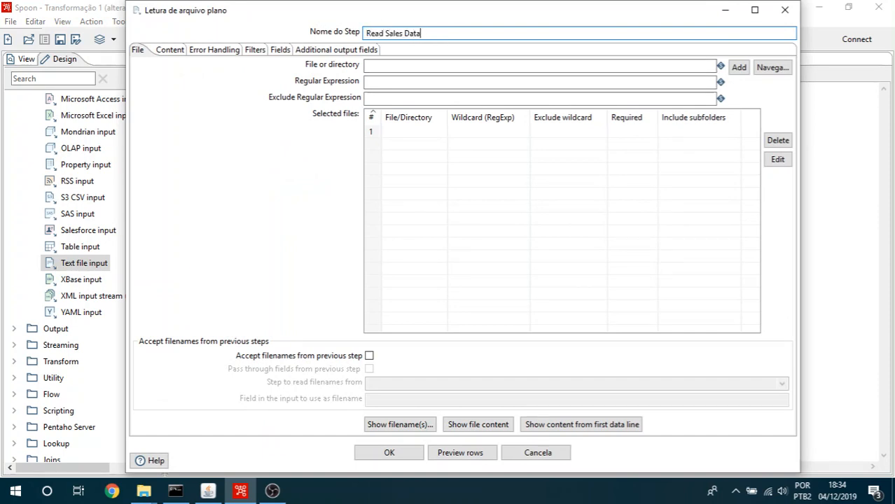
{"action": "type", "text": "ead Sales Data"}
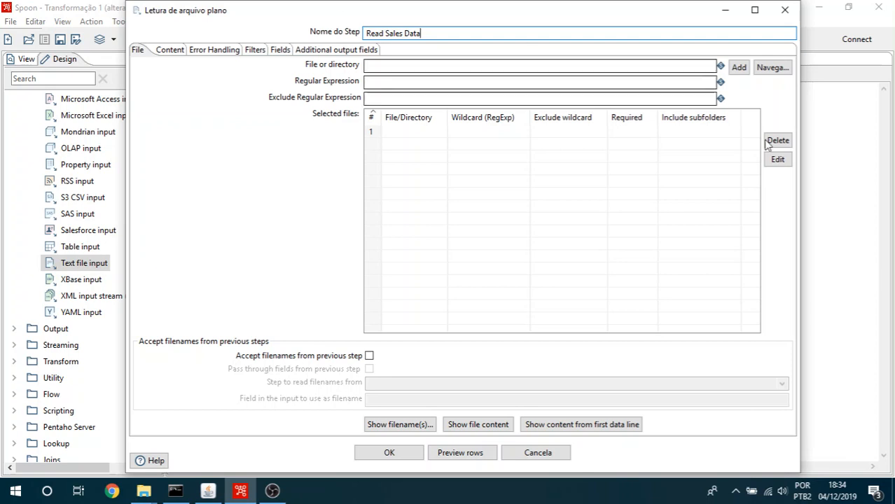
- Browse for the step's input file, expanding the samples folder and setting the file filter to "Todos os arquivos"
{"action": "left_click", "coordinate": [771, 67]}
{"action": "scroll", "coordinate": [259, 217], "scroll_direction": "down", "scroll_amount": 2}
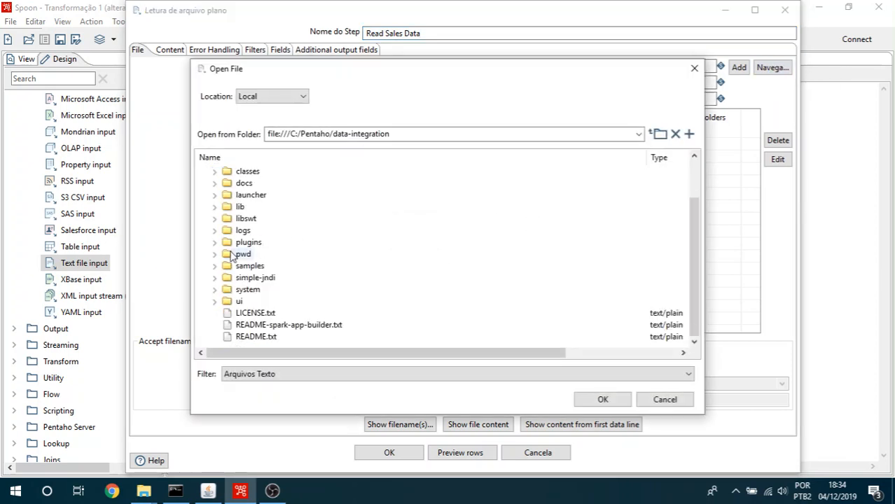
{"action": "left_click", "coordinate": [216, 268]}
{"action": "left_click", "coordinate": [255, 374]}
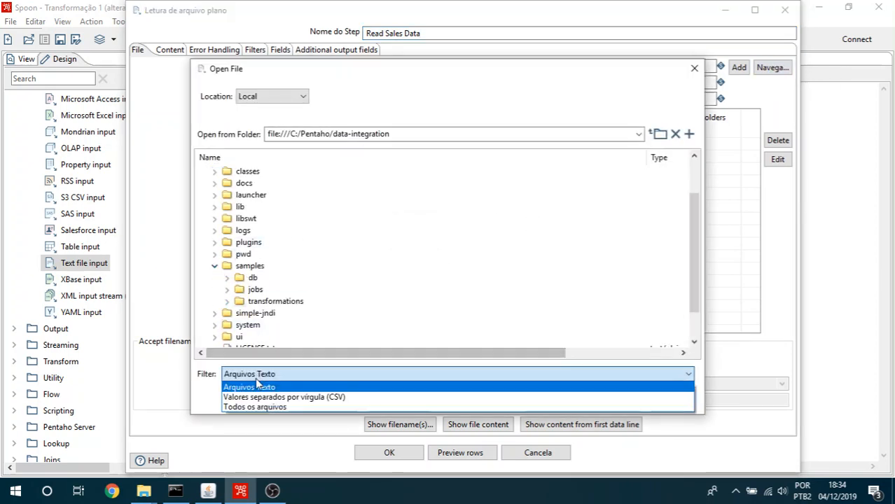
{"action": "left_click", "coordinate": [256, 407]}
- Choose sales_data.csv from samples/transformations/files and add it to the step's selected files
{"action": "scroll", "coordinate": [234, 294], "scroll_direction": "down", "scroll_amount": 7}
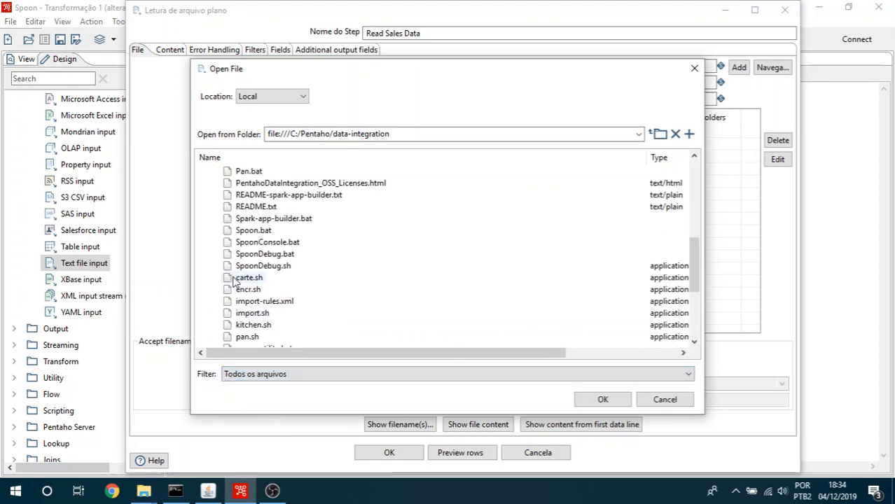
{"action": "scroll", "coordinate": [233, 273], "scroll_direction": "up", "scroll_amount": 4}
{"action": "left_click", "coordinate": [215, 207]}
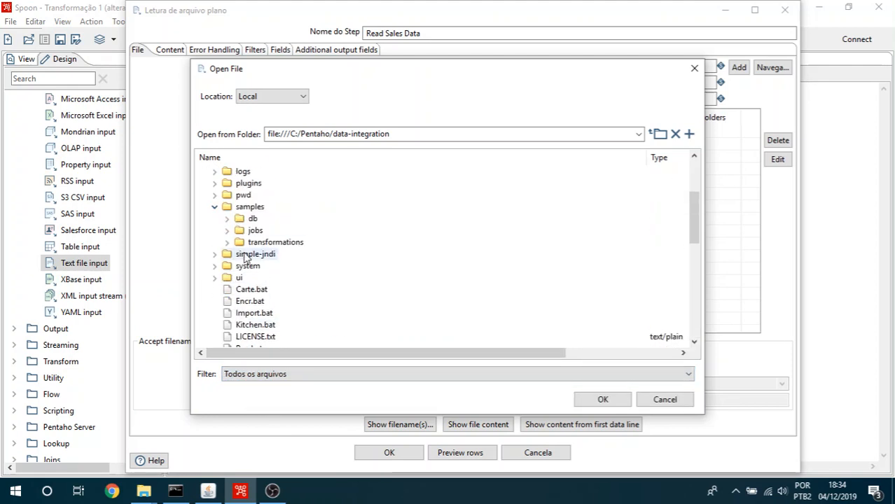
{"action": "left_click", "coordinate": [228, 242]}
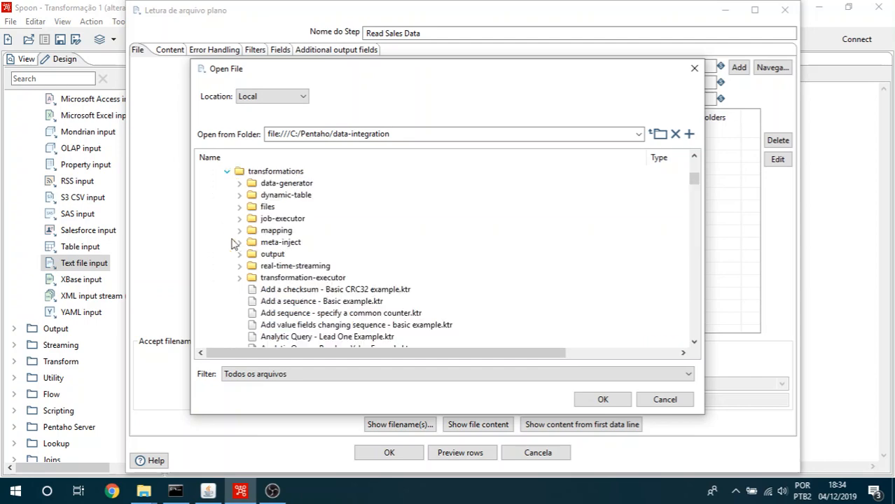
{"action": "left_click", "coordinate": [238, 208]}
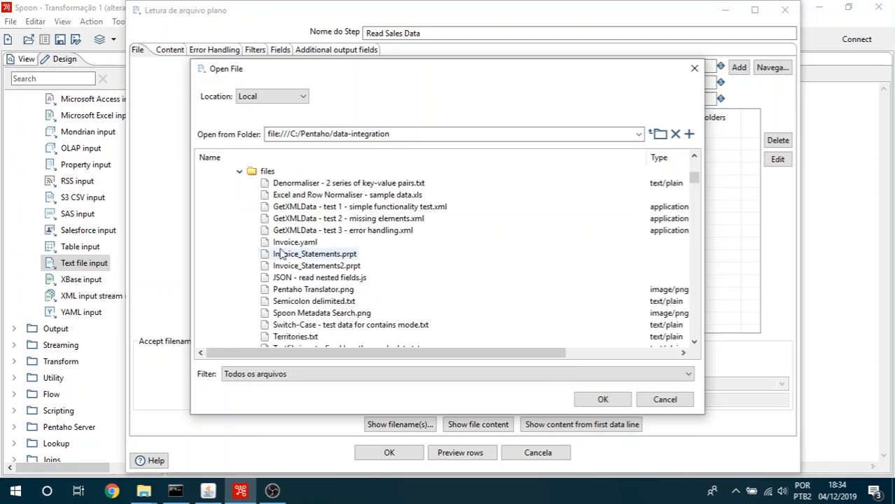
{"action": "left_click", "coordinate": [280, 252]}
{"action": "type", "text": "sa"}
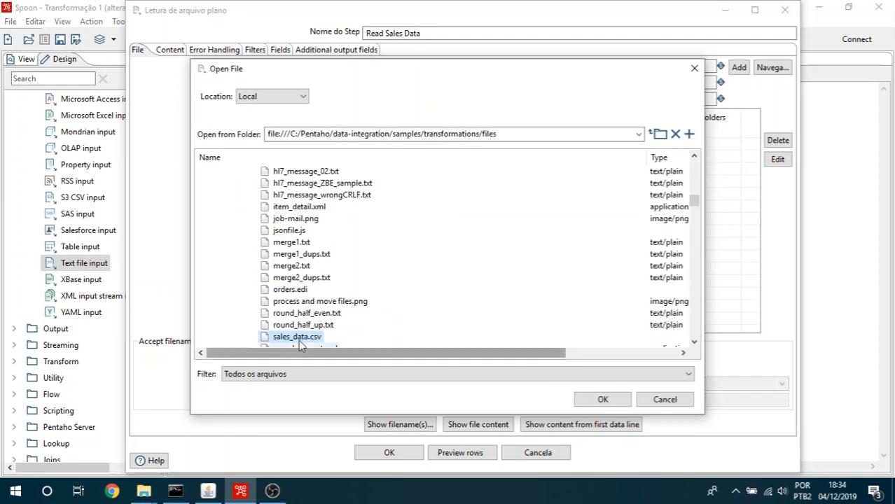
{"action": "double_click", "coordinate": [298, 337]}
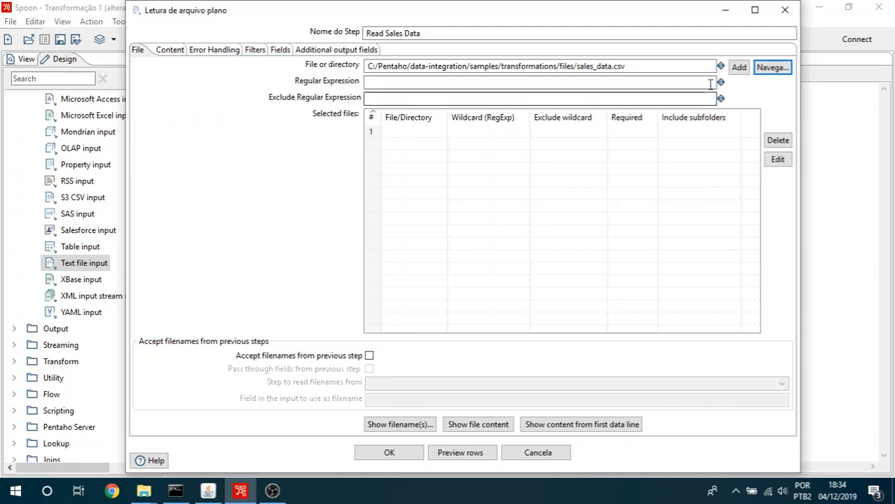
{"action": "left_click", "coordinate": [738, 66]}
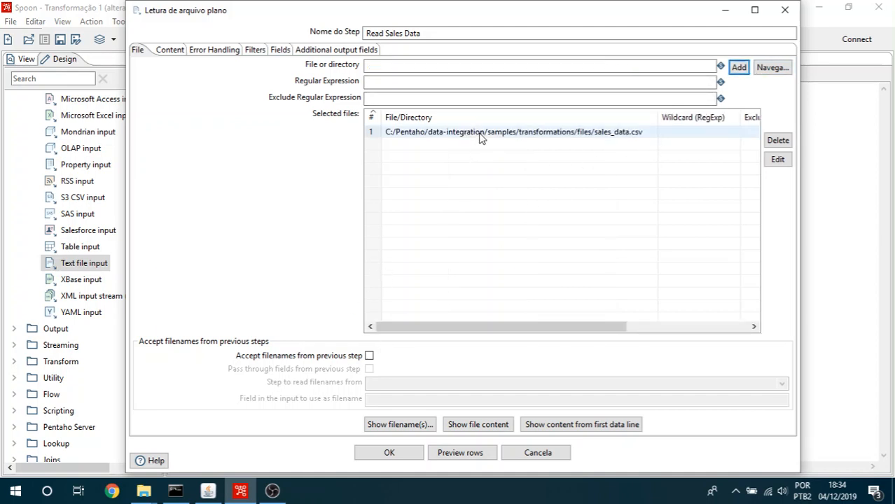
- Set the line format of the file content to Unix
{"action": "left_click", "coordinate": [176, 52]}
{"action": "left_click", "coordinate": [403, 294]}
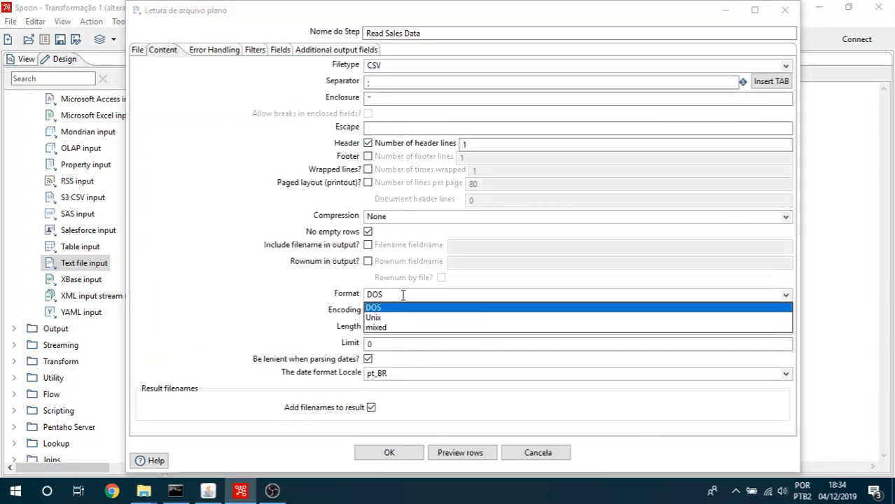
{"action": "left_click", "coordinate": [393, 319]}
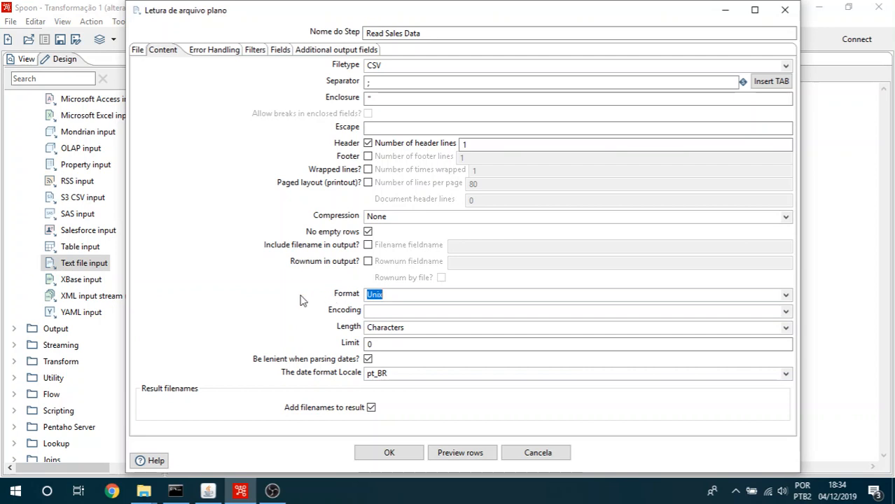
- Examine the first 100 lines of sales_data.csv for the header row, the field separator and the text enclosure
{"action": "left_click", "coordinate": [140, 53]}
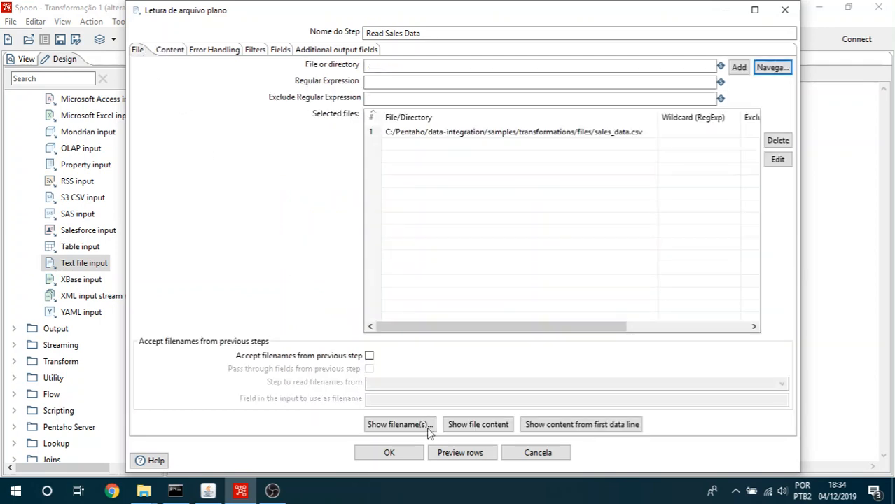
{"action": "left_click", "coordinate": [490, 426]}
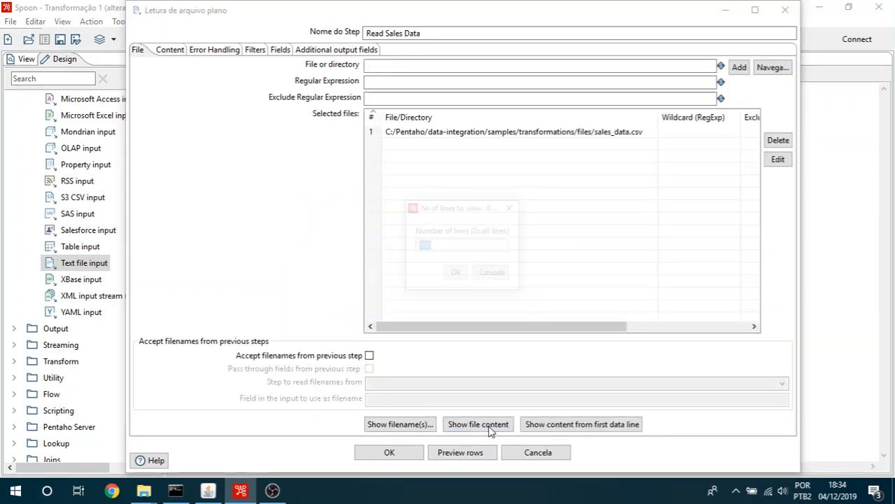
{"action": "left_click", "coordinate": [455, 275]}
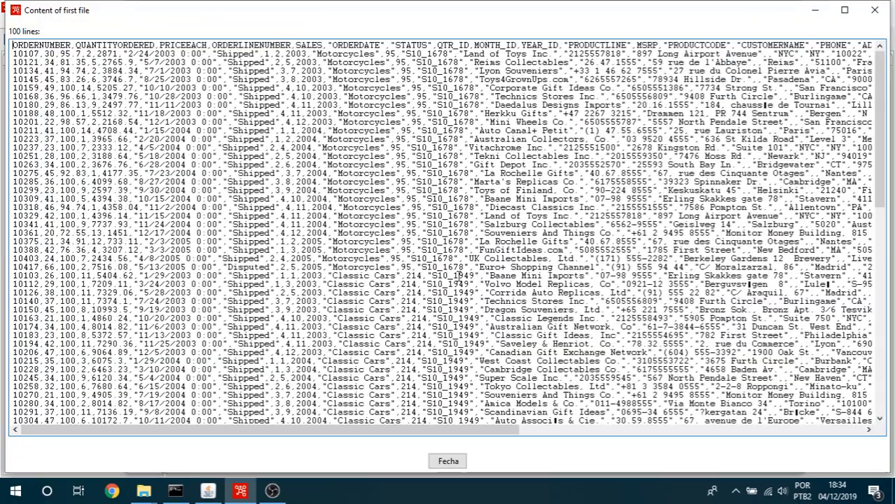
{"action": "scroll", "coordinate": [423, 316], "scroll_direction": "down", "scroll_amount": 20}
{"action": "scroll", "coordinate": [191, 284], "scroll_direction": "up", "scroll_amount": 20}
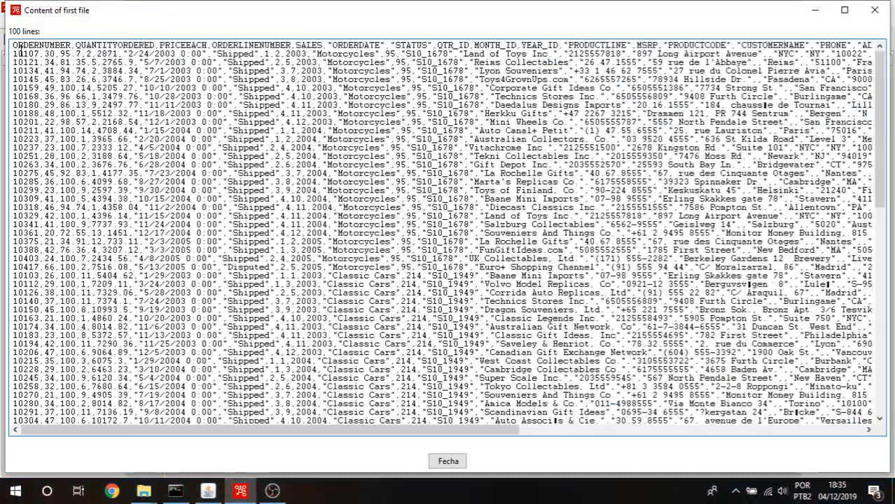
{"action": "left_click_drag", "start_coordinate": [14, 46], "coordinate": [295, 45]}
{"action": "left_click", "coordinate": [294, 47]}
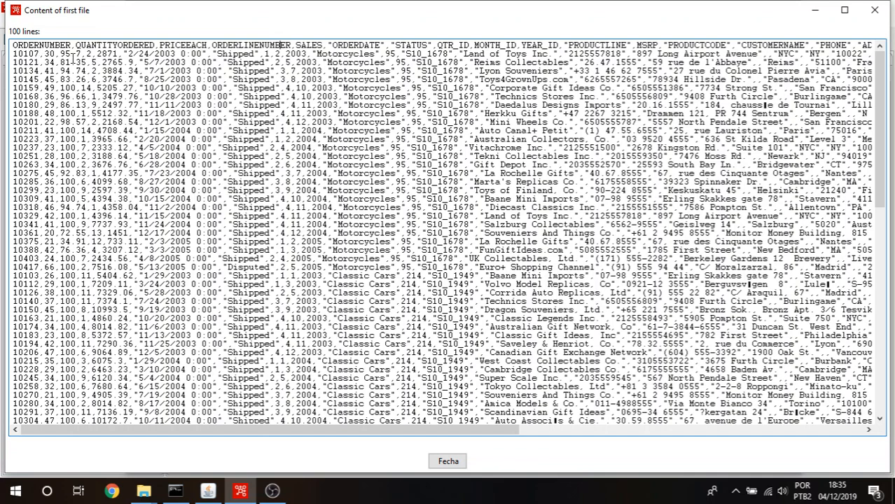
{"action": "double_click", "coordinate": [220, 51]}
{"action": "left_click", "coordinate": [258, 53]}
{"action": "left_click_drag", "start_coordinate": [256, 54], "coordinate": [217, 54]}
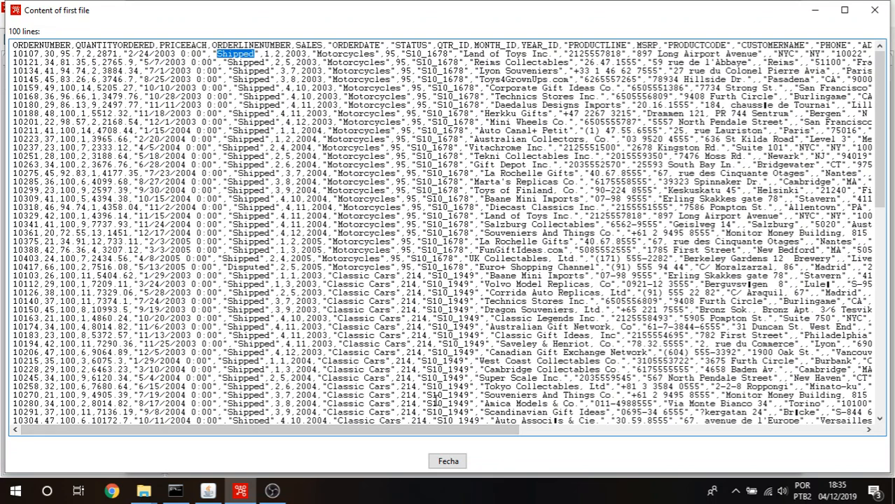
{"action": "left_click", "coordinate": [448, 461]}
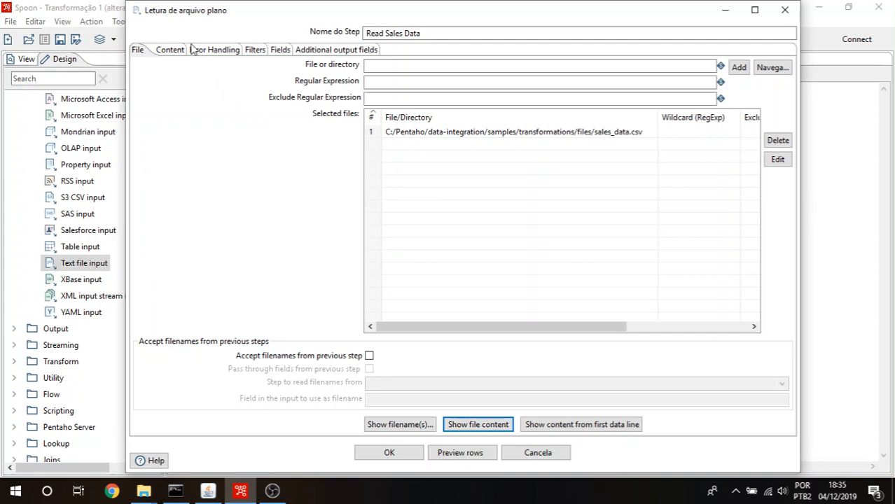
- Set the separator of the file content to a comma
{"action": "left_click", "coordinate": [164, 50]}
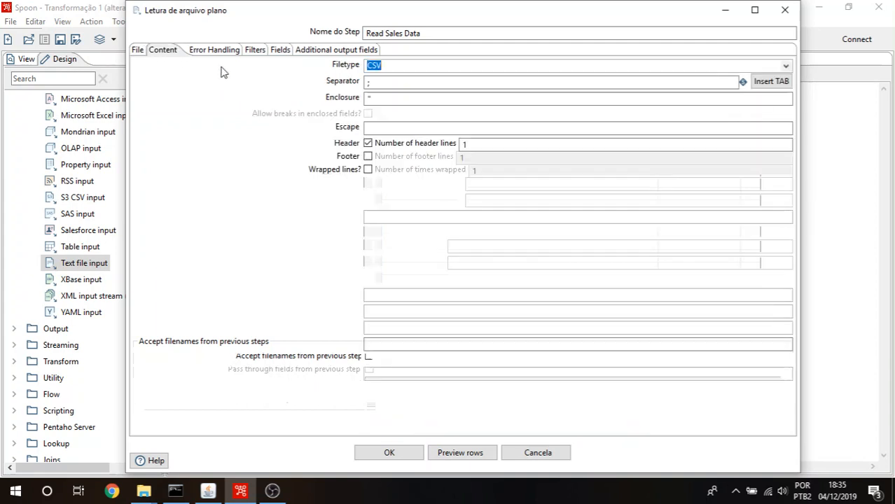
{"action": "left_click", "coordinate": [389, 81]}
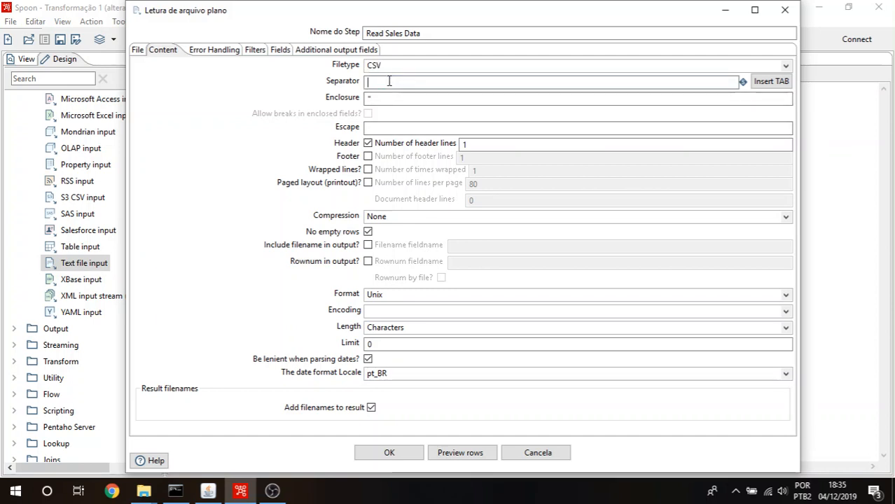
{"action": "type", "text": ","}
{"action": "key", "text": "Tab"}
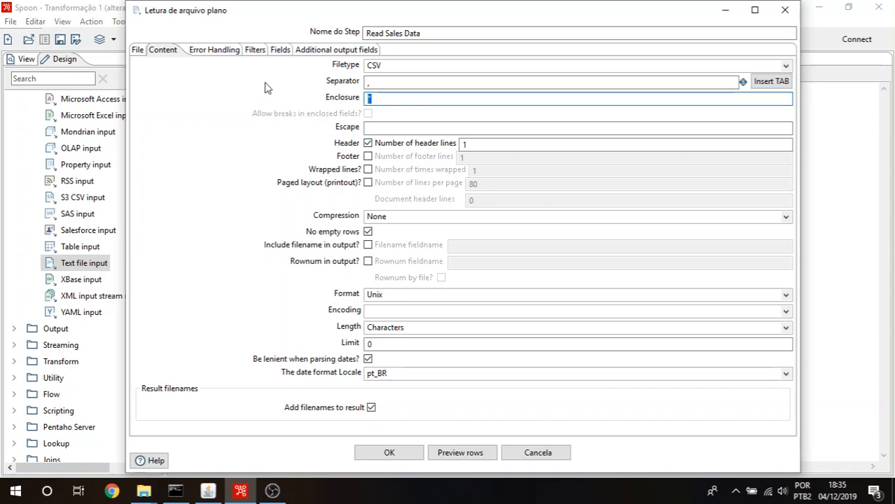
- Get the step's fields from the file with the number of lines to sample set to 0
{"action": "left_click", "coordinate": [278, 52]}
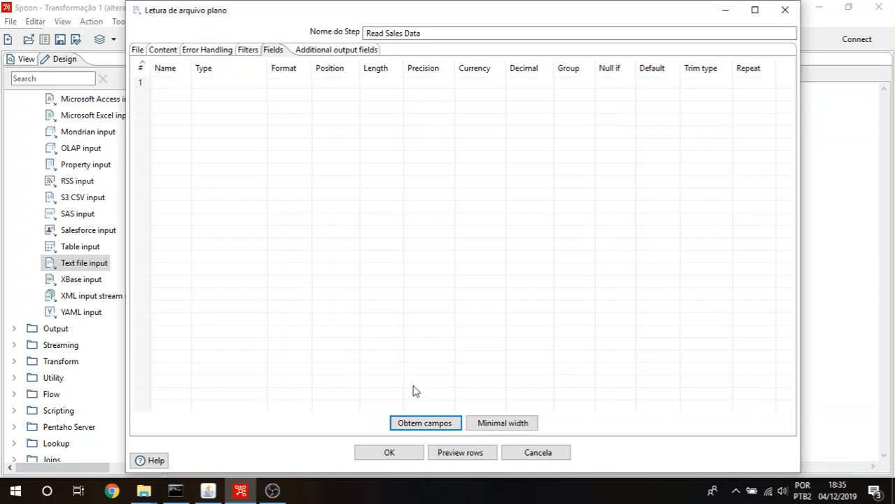
{"action": "left_click", "coordinate": [425, 424]}
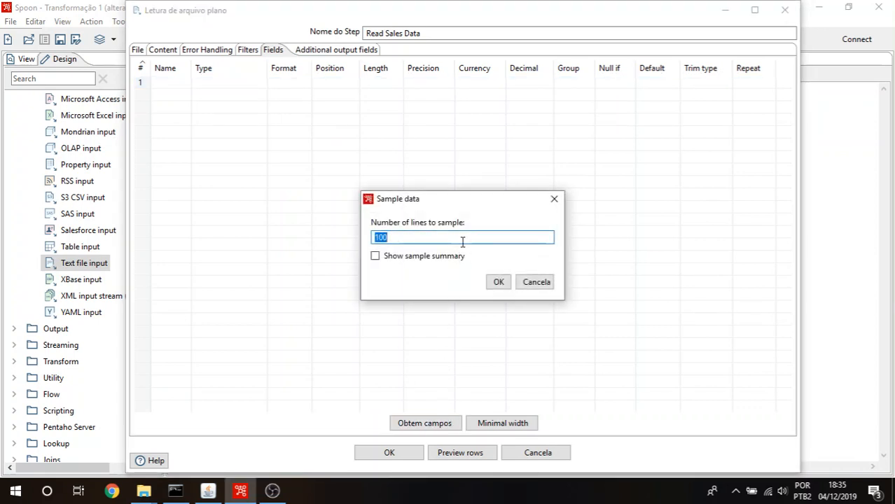
{"action": "type", "text": "0"}
{"action": "left_click", "coordinate": [498, 282]}
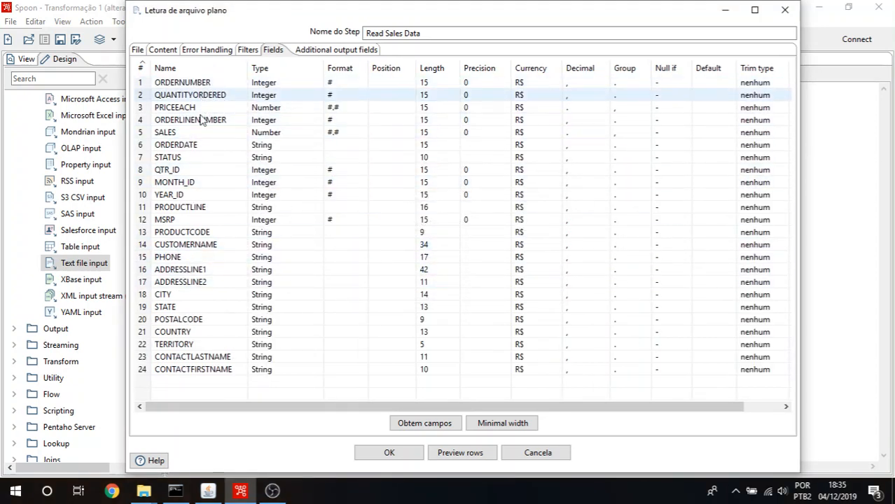
- Preview 1000 rows of the Read Sales Data step and look through the data
{"action": "left_click", "coordinate": [162, 50]}
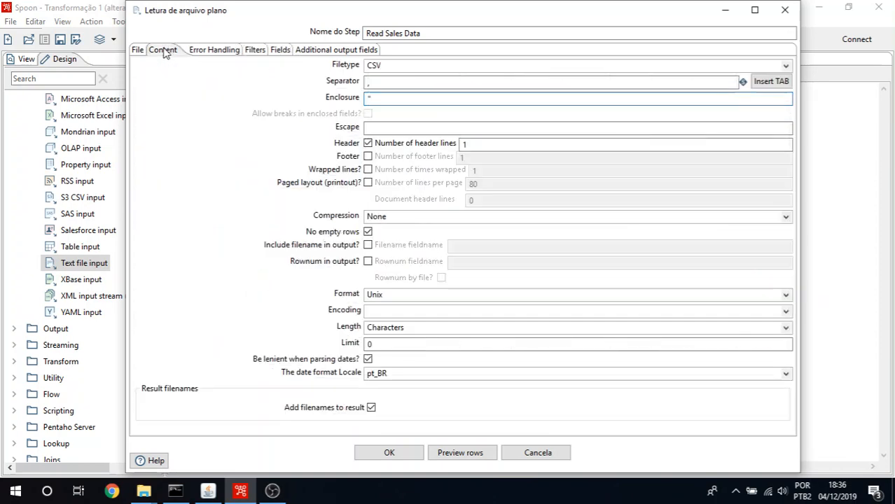
{"action": "left_click", "coordinate": [451, 453]}
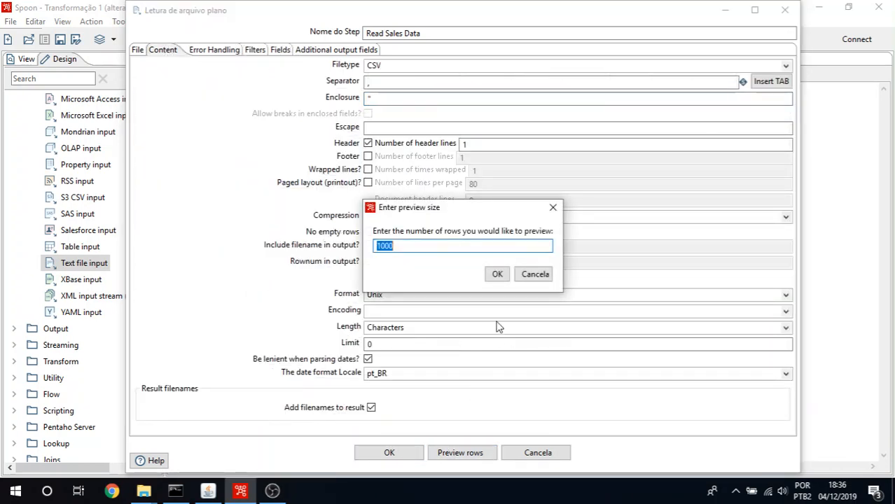
{"action": "left_click", "coordinate": [496, 273]}
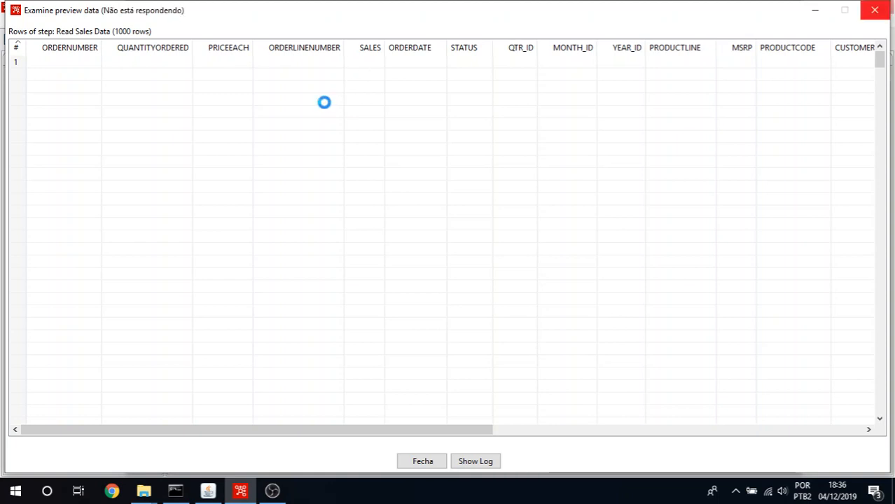
{"action": "scroll", "coordinate": [310, 138], "scroll_direction": "down", "scroll_amount": 5}
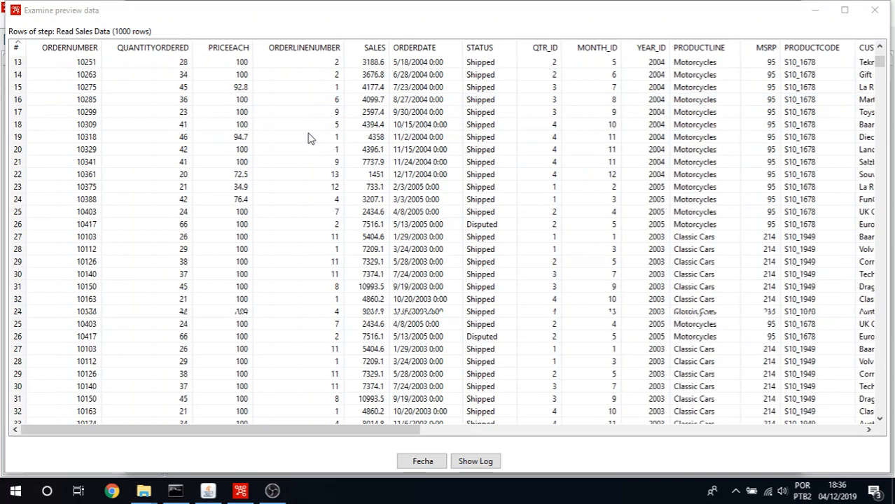
- Examine the previewed rows across all columns, checking POSTALCODE for missing values, and accept the Read Sales Data step's settings
{"action": "scroll", "coordinate": [310, 138], "scroll_direction": "up", "scroll_amount": 5}
{"action": "left_click_drag", "start_coordinate": [199, 438], "coordinate": [84, 413]}
{"action": "left_click_drag", "start_coordinate": [208, 430], "coordinate": [341, 443]}
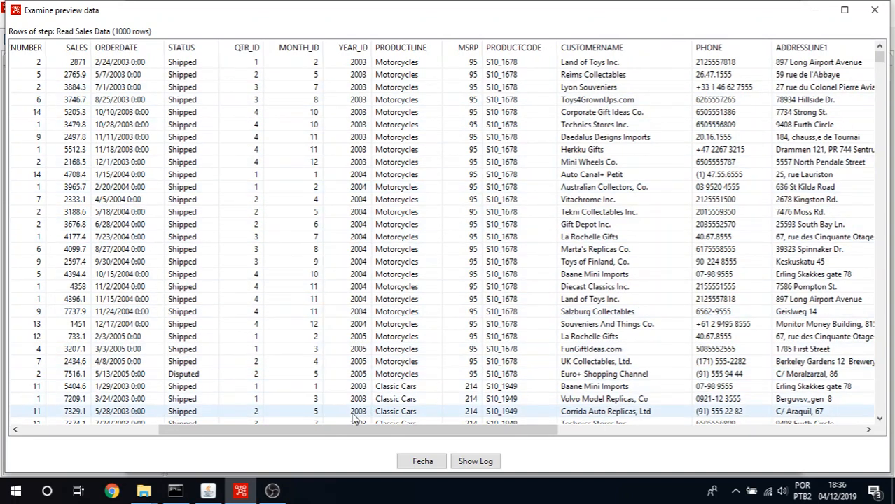
{"action": "left_click_drag", "start_coordinate": [357, 429], "coordinate": [654, 435]}
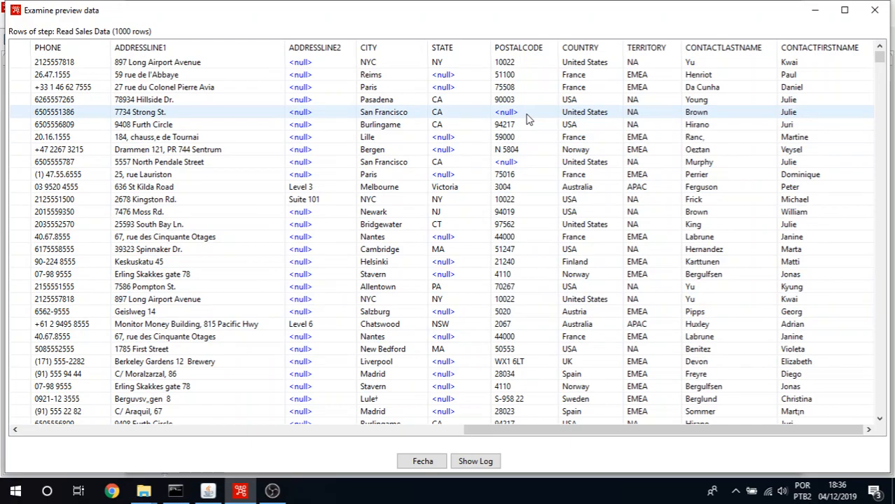
{"action": "scroll", "coordinate": [524, 163], "scroll_direction": "down", "scroll_amount": 6}
{"action": "scroll", "coordinate": [524, 163], "scroll_direction": "down", "scroll_amount": 15}
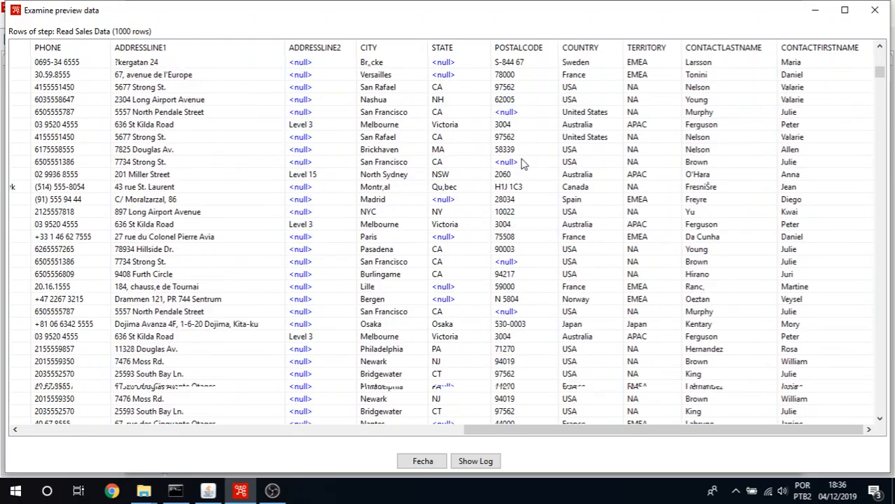
{"action": "scroll", "coordinate": [501, 224], "scroll_direction": "down", "scroll_amount": 3}
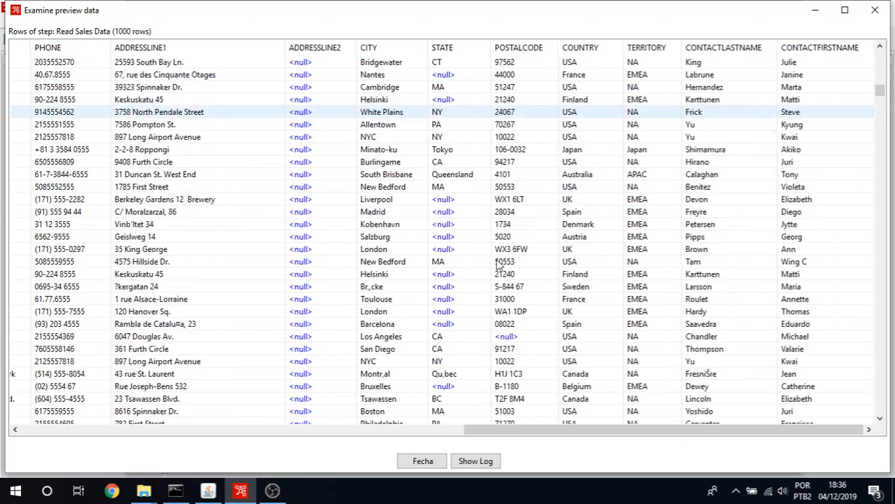
{"action": "scroll", "coordinate": [528, 203], "scroll_direction": "down", "scroll_amount": 3}
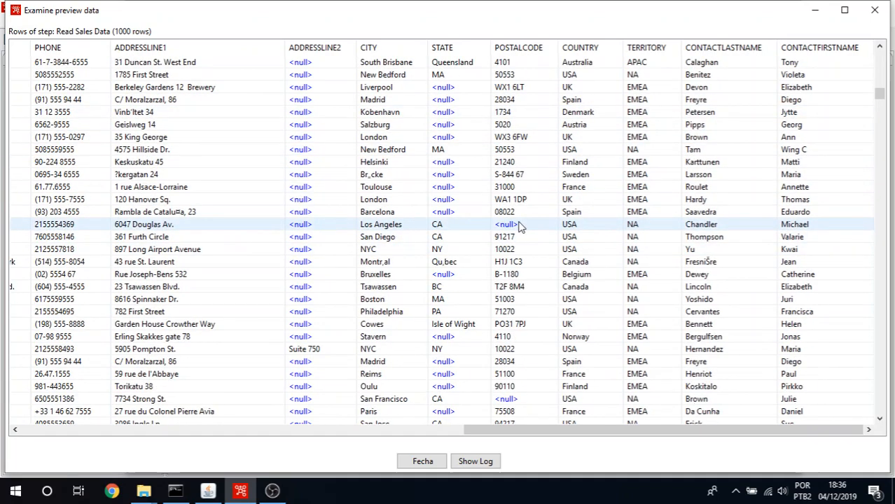
{"action": "scroll", "coordinate": [523, 203], "scroll_direction": "down", "scroll_amount": 9}
{"action": "scroll", "coordinate": [524, 203], "scroll_direction": "down", "scroll_amount": 1}
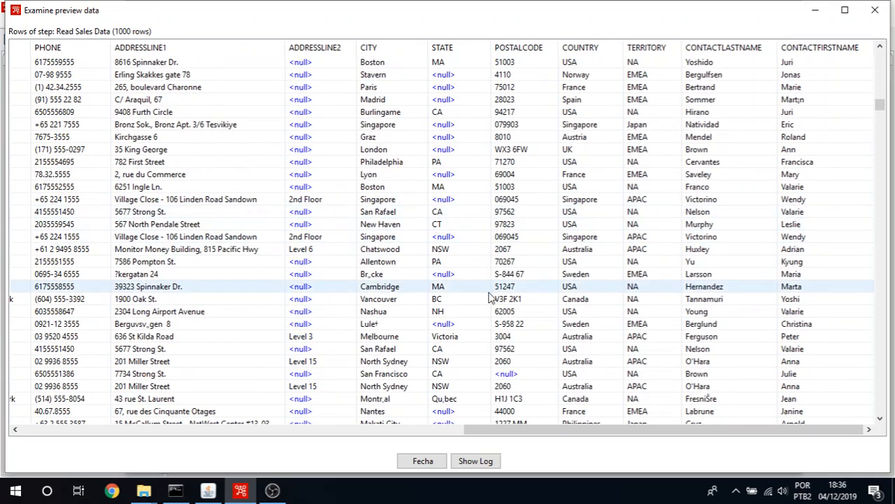
{"action": "left_click", "coordinate": [422, 460]}
{"action": "left_click", "coordinate": [407, 453]}
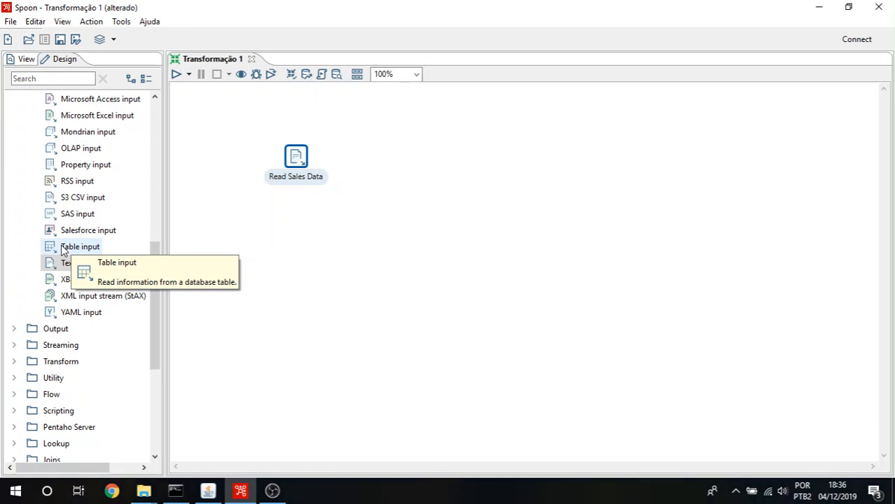
- Add a Filter rows step from the Flow category beside Read Sales Data and connect Read Sales Data to it
{"action": "scroll", "coordinate": [50, 227], "scroll_direction": "up", "scroll_amount": 8}
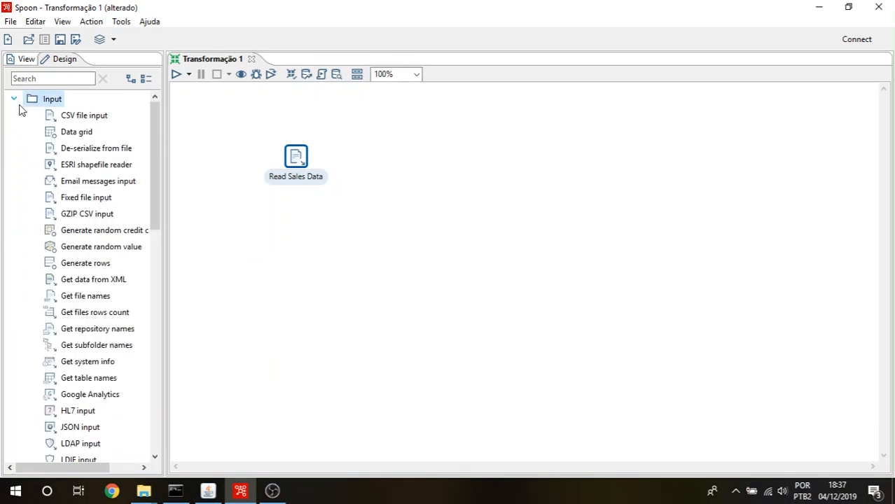
{"action": "left_click", "coordinate": [14, 100]}
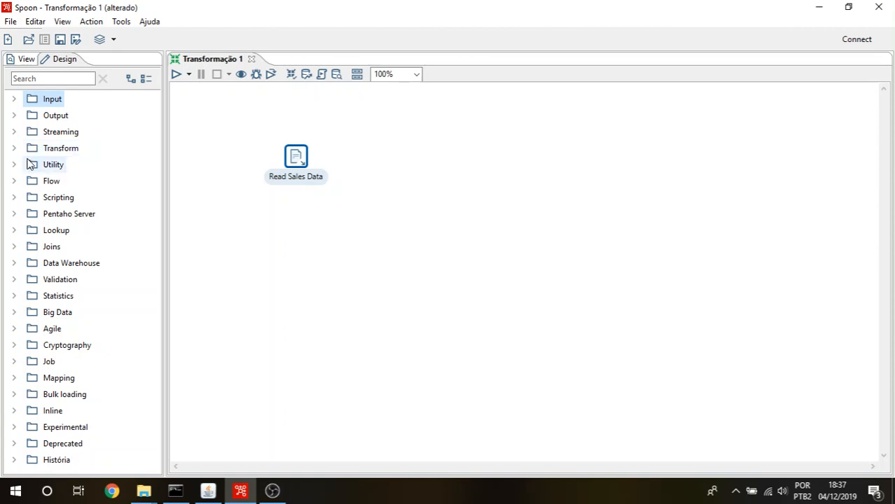
{"action": "left_click", "coordinate": [15, 181]}
{"action": "scroll", "coordinate": [72, 295], "scroll_direction": "down", "scroll_amount": 1}
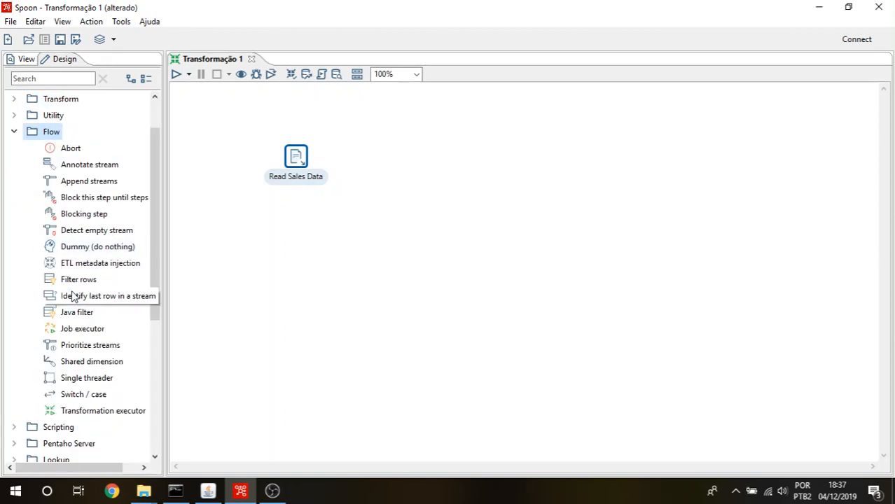
{"action": "left_click_drag", "start_coordinate": [72, 281], "coordinate": [390, 159]}
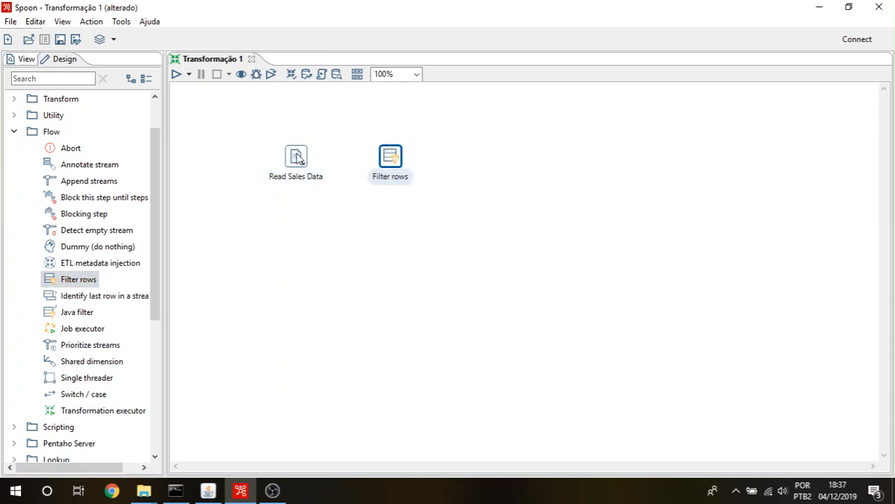
{"action": "mouse_move", "coordinate": [292, 161]}
{"action": "left_click_drag", "start_coordinate": [323, 164], "coordinate": [389, 157]}
- Rename the Filter rows step Filter Missing Zips and set its condition to POSTALCODE IS NOT NULL
{"action": "double_click", "coordinate": [390, 157]}
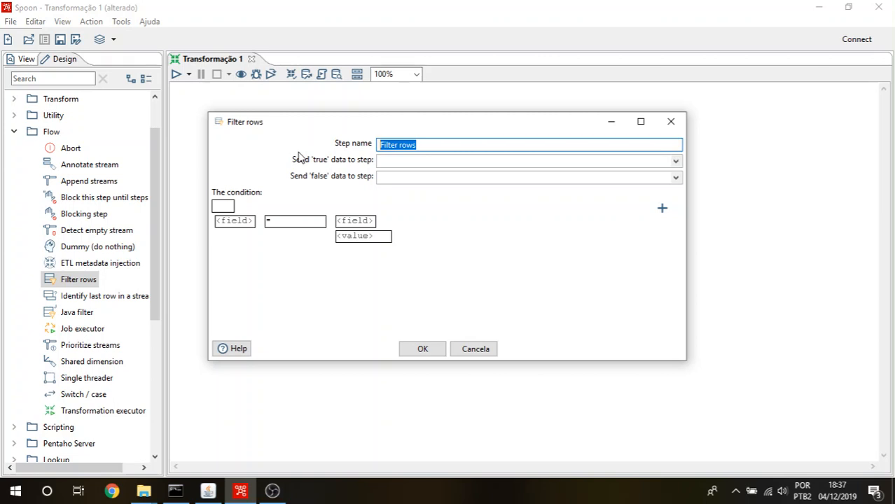
{"action": "type", "text": "Fi"}
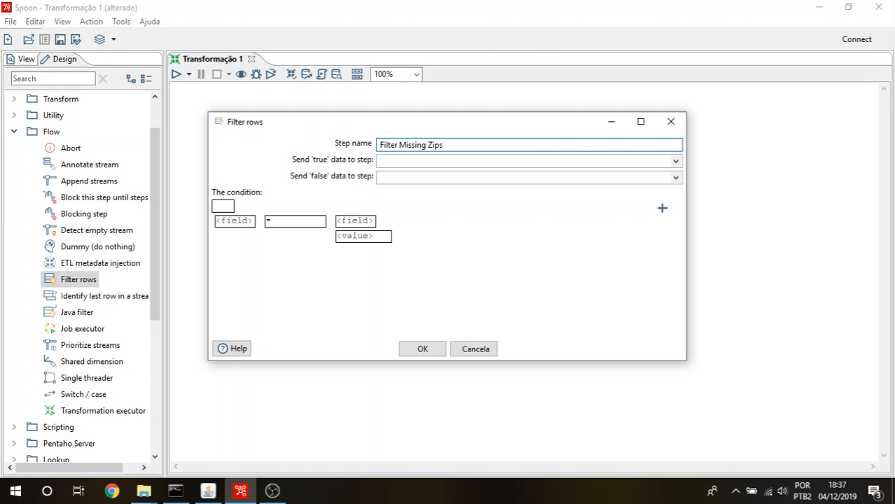
{"action": "left_click", "coordinate": [245, 223]}
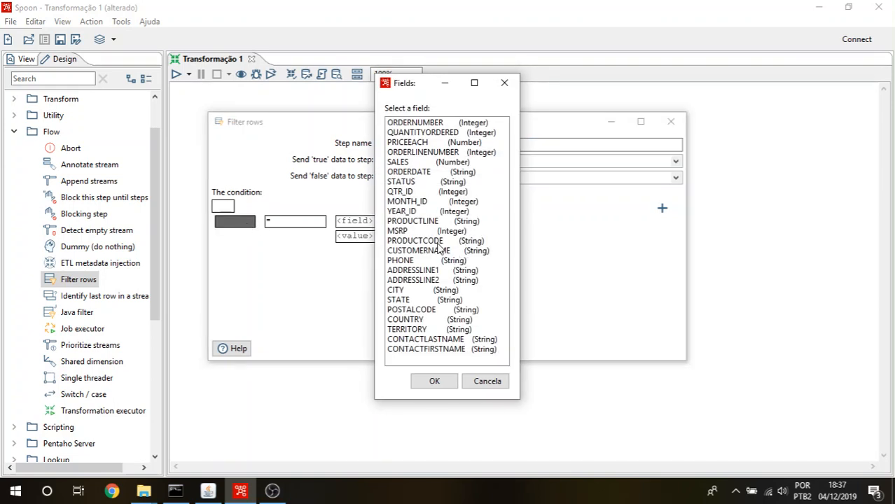
{"action": "double_click", "coordinate": [424, 309]}
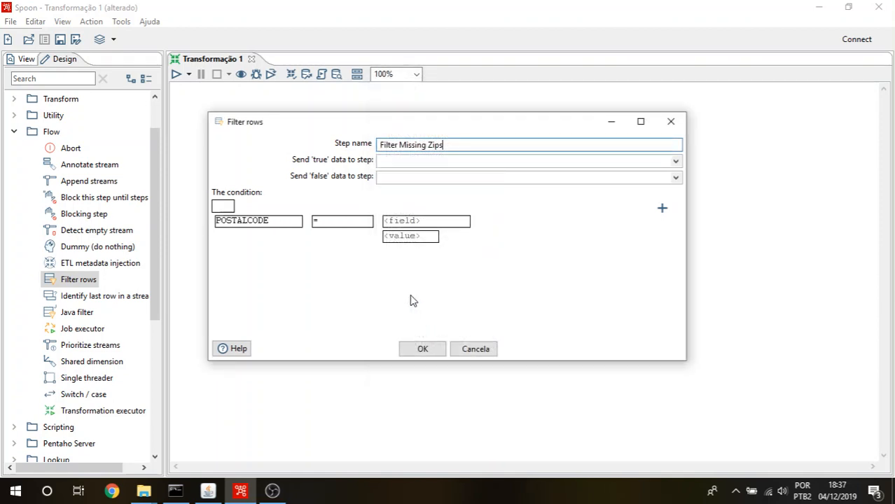
{"action": "left_click", "coordinate": [336, 225]}
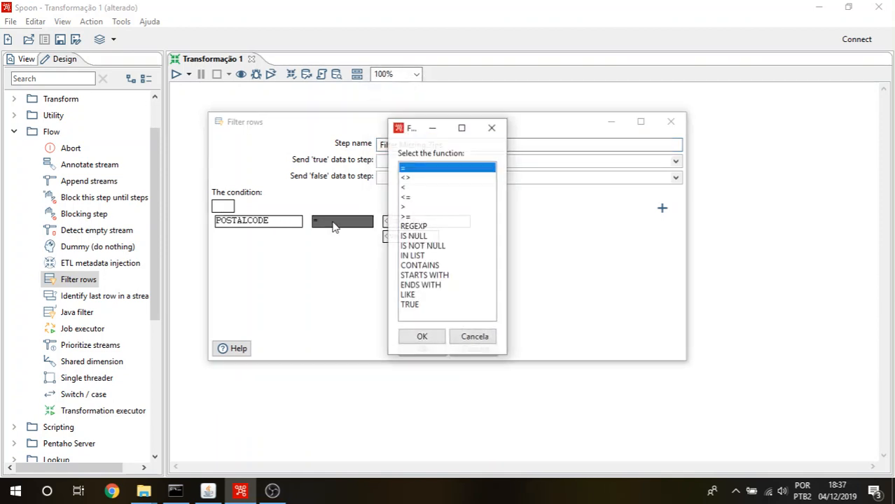
{"action": "left_click", "coordinate": [421, 250]}
{"action": "left_click", "coordinate": [432, 338]}
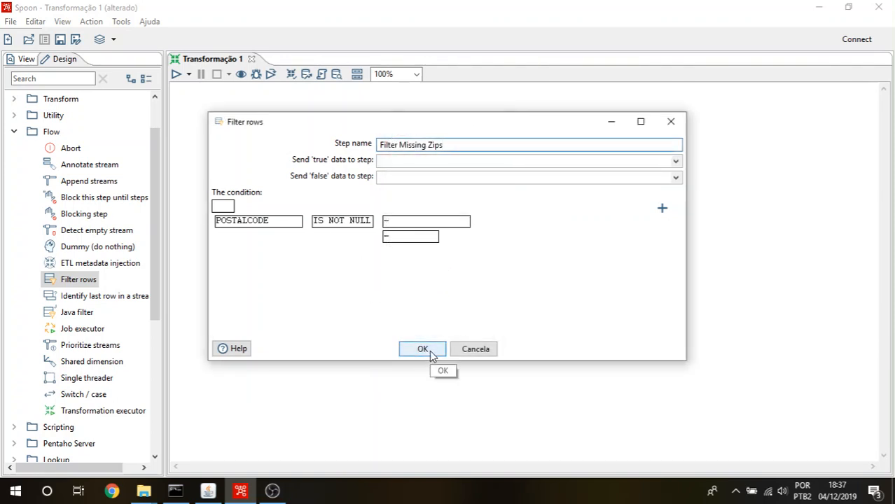
{"action": "left_click", "coordinate": [423, 349]}
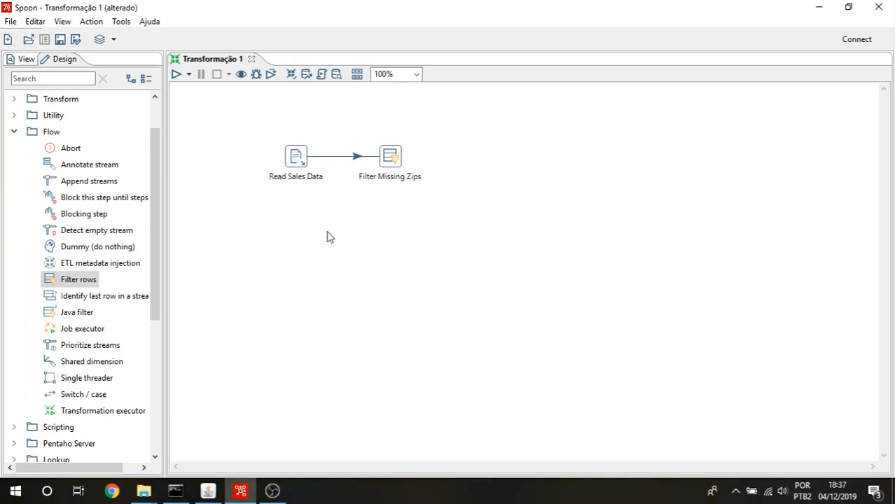
- Add a Table output step beside Filter Missing Zips and connect the filter to it with the Result is TRUE hop
{"action": "left_click", "coordinate": [15, 135]}
{"action": "left_click", "coordinate": [14, 181]}
{"action": "left_click", "coordinate": [14, 115]}
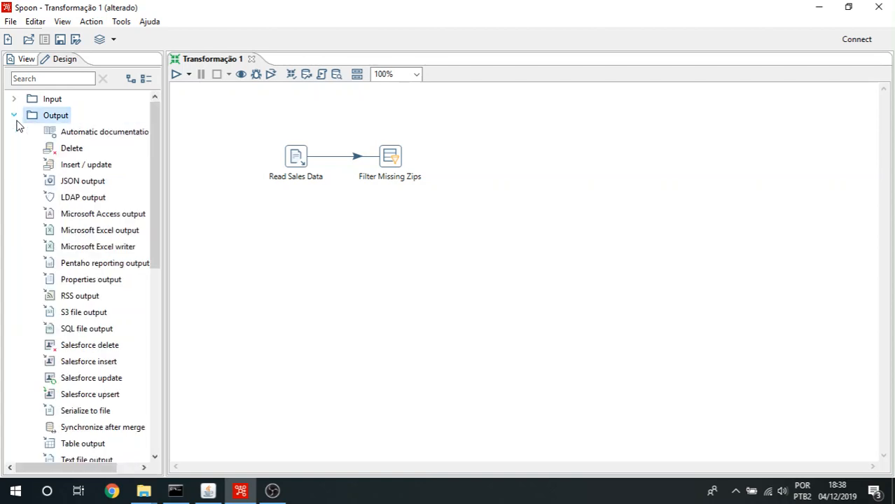
{"action": "scroll", "coordinate": [84, 210], "scroll_direction": "down", "scroll_amount": 4}
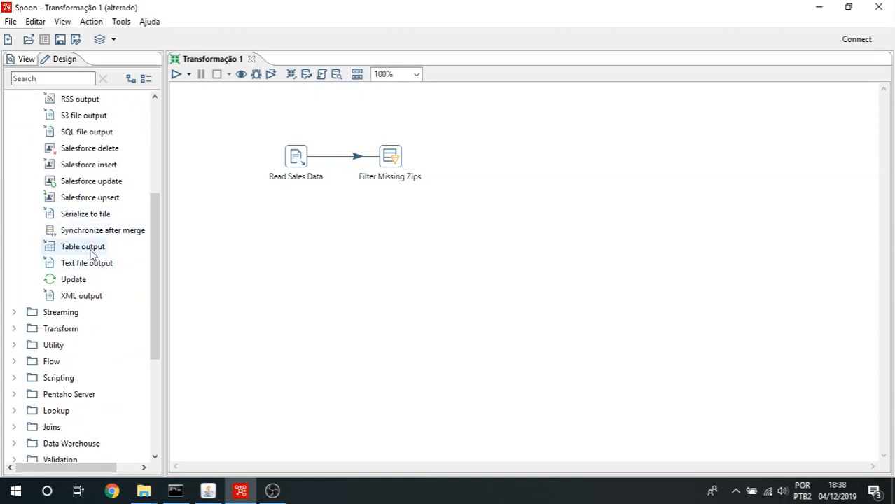
{"action": "left_click_drag", "start_coordinate": [80, 248], "coordinate": [483, 164]}
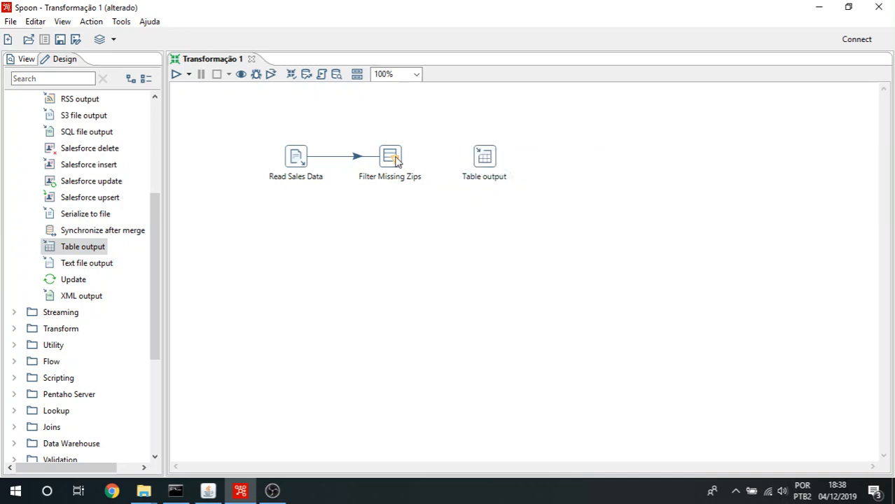
{"action": "left_click_drag", "start_coordinate": [391, 155], "coordinate": [490, 164]}
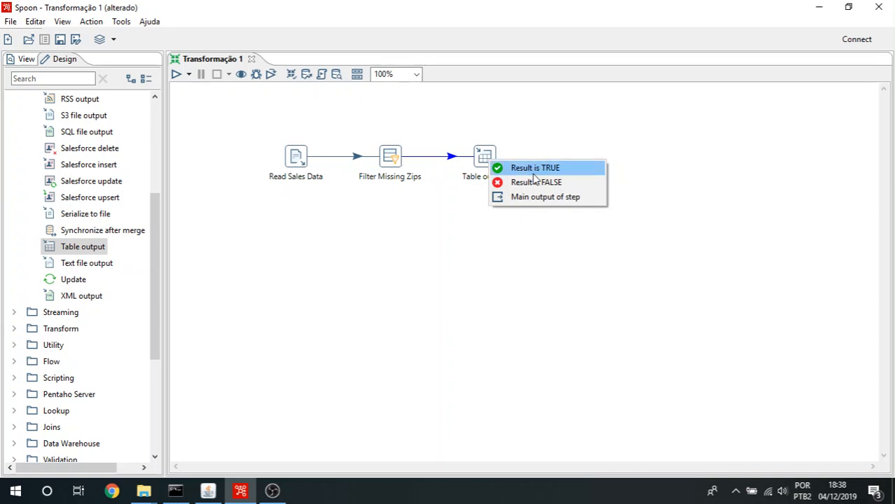
{"action": "left_click", "coordinate": [533, 174]}
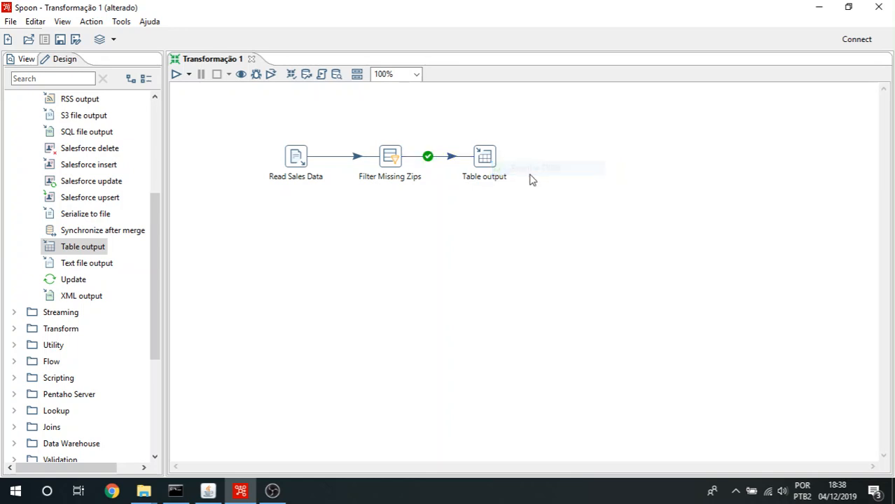
- Rename the Table output step Write to Database and start a new database connection for it
{"action": "double_click", "coordinate": [482, 160]}
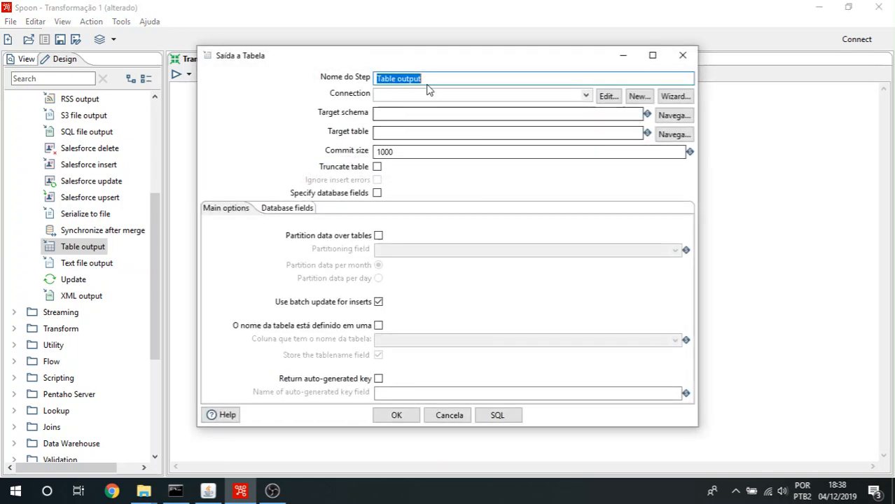
{"action": "type", "text": "Write to Database"}
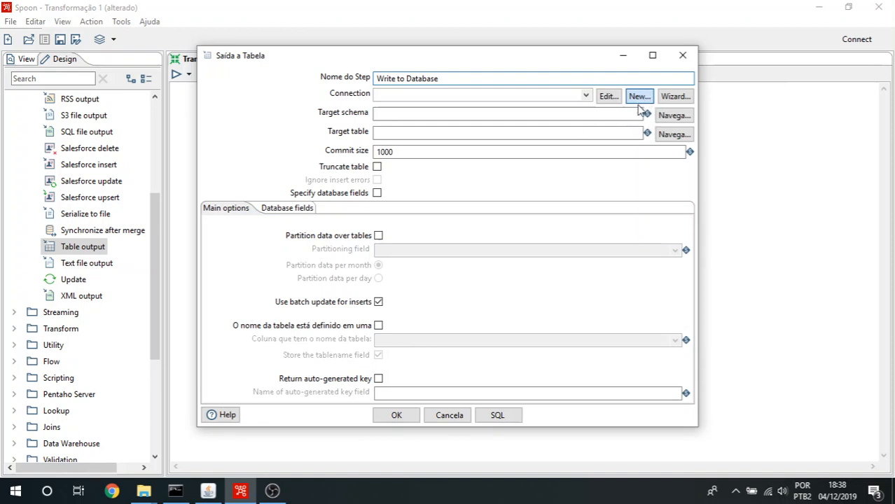
{"action": "left_click", "coordinate": [638, 98]}
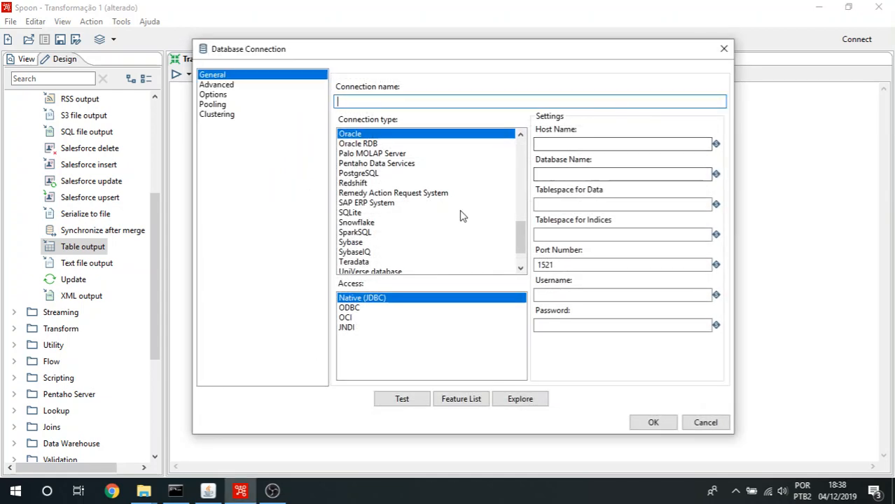
- Set the database connection type to Hypersonic and name the connection Exemplo Sales
{"action": "scroll", "coordinate": [459, 214], "scroll_direction": "up", "scroll_amount": 1}
{"action": "scroll", "coordinate": [448, 221], "scroll_direction": "down", "scroll_amount": 3}
{"action": "scroll", "coordinate": [409, 224], "scroll_direction": "up", "scroll_amount": 2}
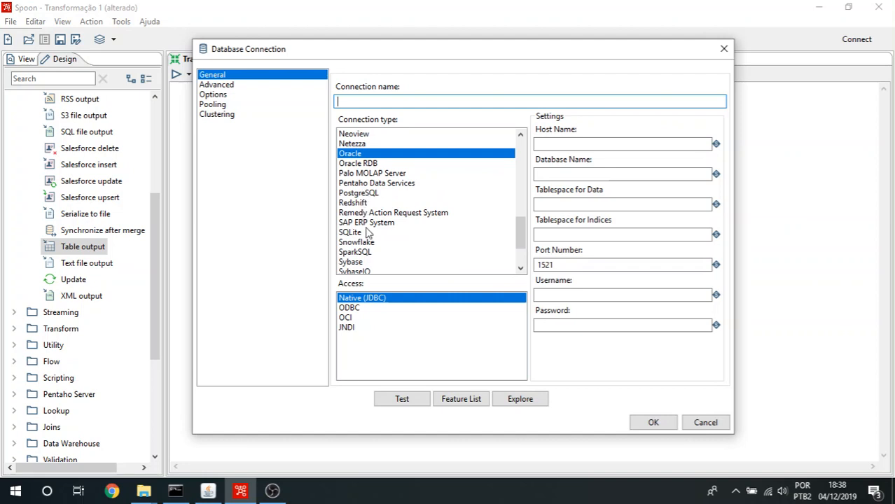
{"action": "left_click_drag", "start_coordinate": [522, 238], "coordinate": [495, 203]}
{"action": "scroll", "coordinate": [376, 198], "scroll_direction": "up", "scroll_amount": 2}
{"action": "scroll", "coordinate": [376, 198], "scroll_direction": "up", "scroll_amount": 1}
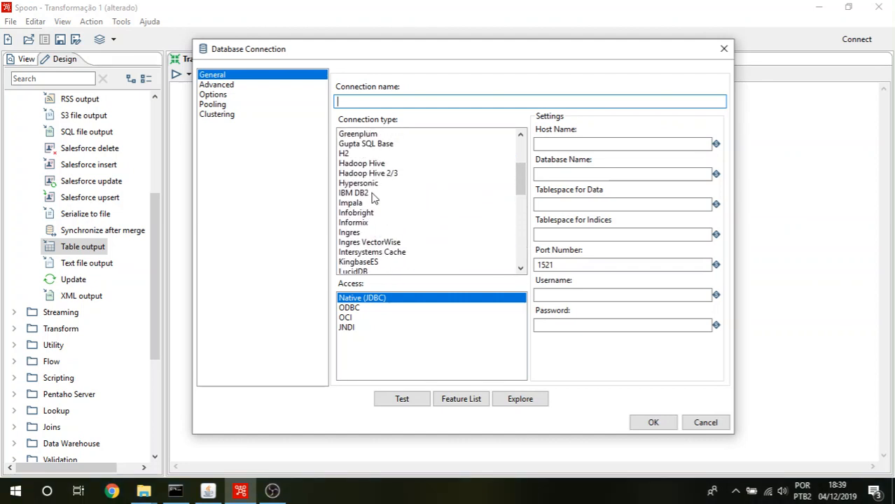
{"action": "left_click", "coordinate": [355, 184]}
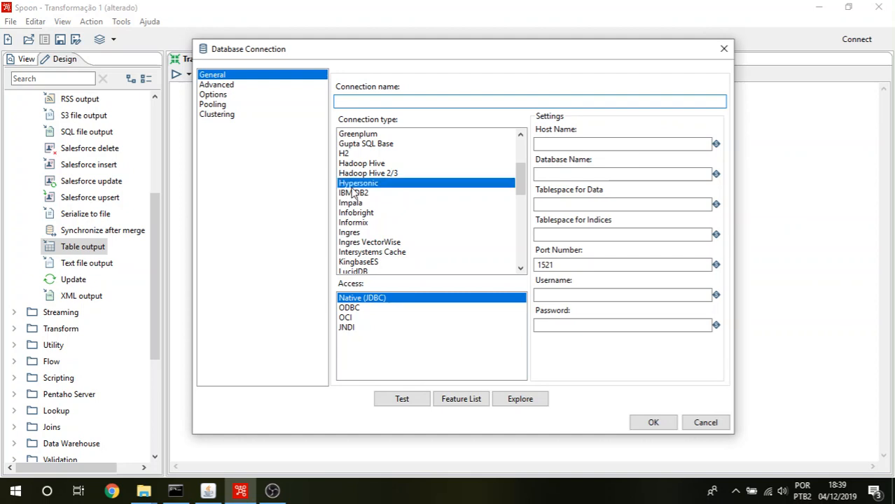
{"action": "left_click", "coordinate": [404, 103]}
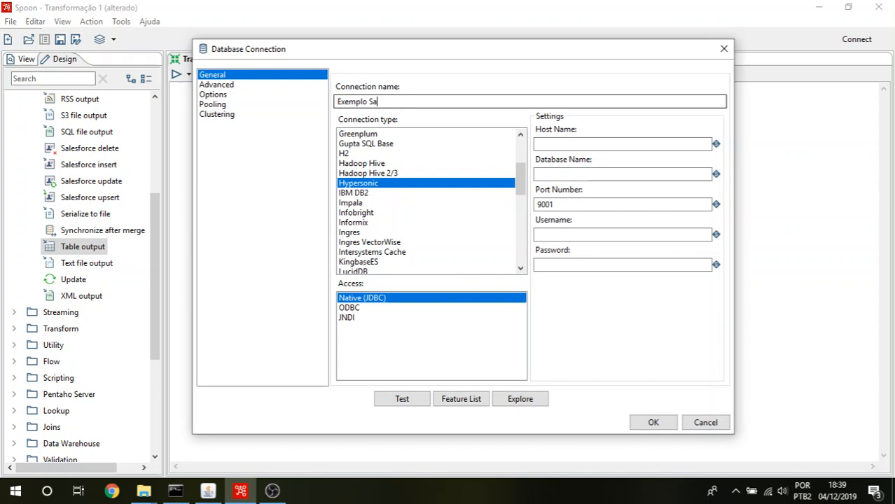
- Set the connection's host to localhost, database to sampledata and username to pentaho_admin, and enter the database password
{"action": "left_click", "coordinate": [570, 146]}
{"action": "type", "text": "localhost"}
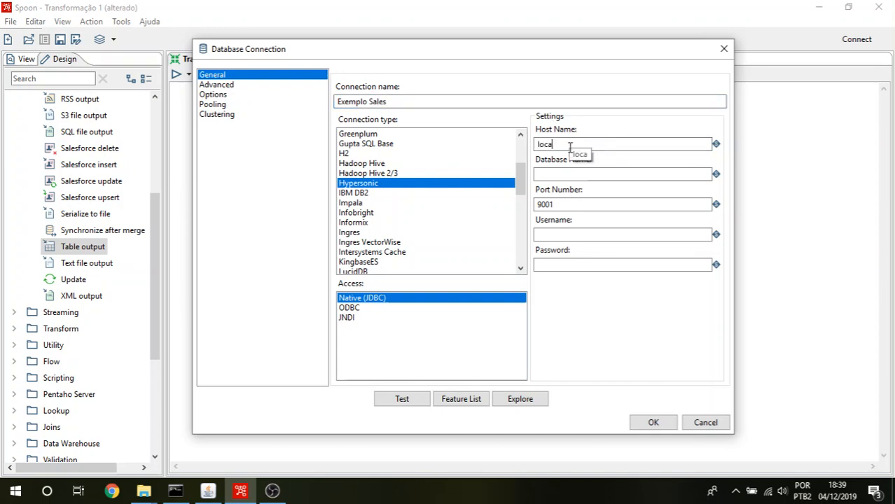
{"action": "key", "text": "Tab"}
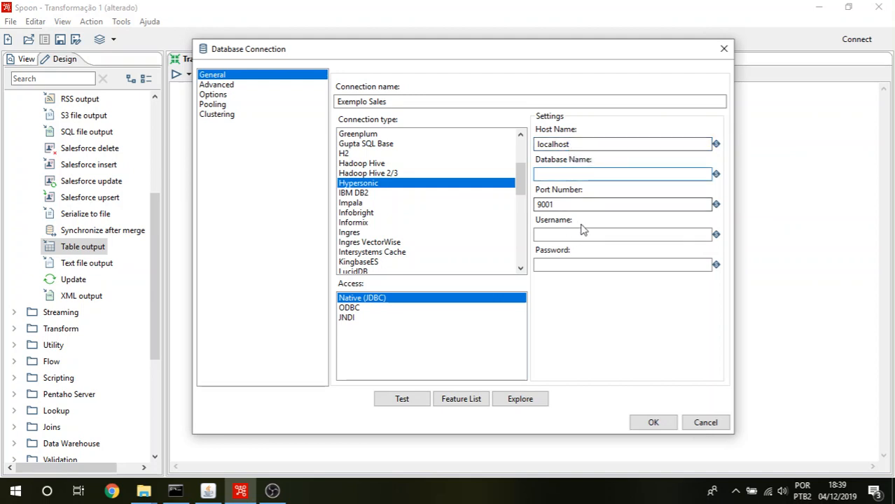
{"action": "type", "text": "sampledata"}
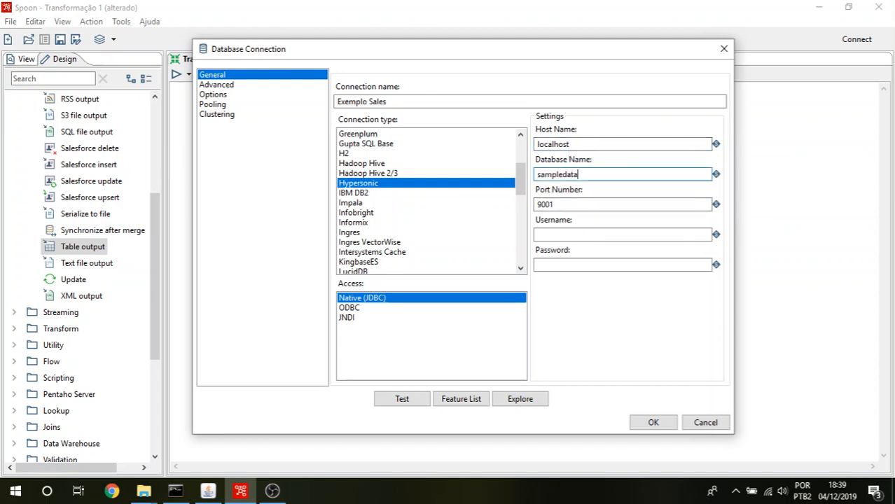
{"action": "left_click", "coordinate": [637, 233]}
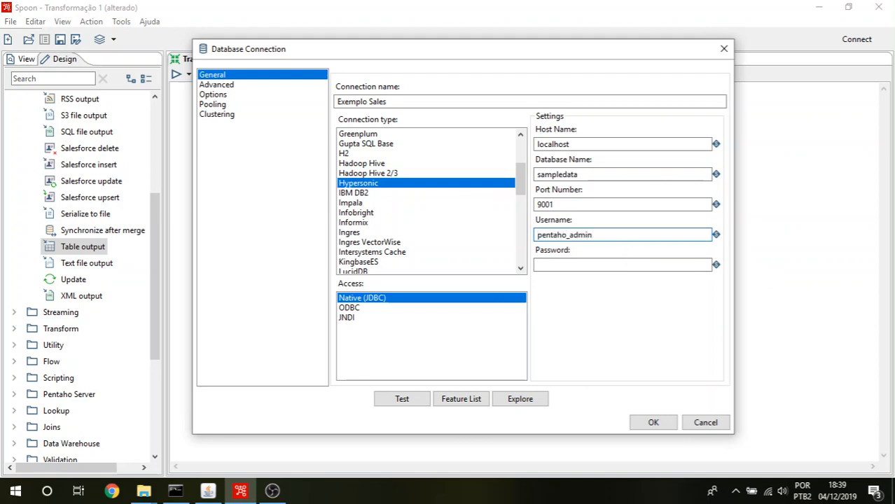
{"action": "key", "text": "Tab"}
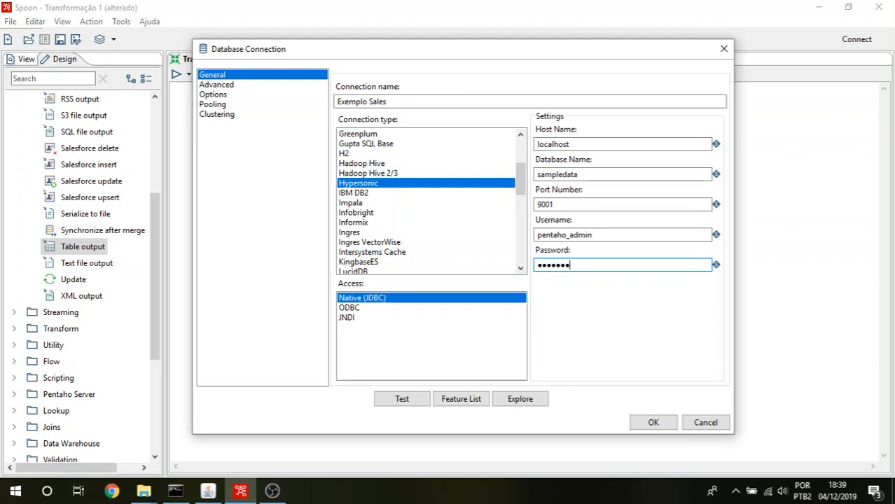
- Test the Exemplo Sales database connection and save it for the Write to Database step
{"action": "left_click", "coordinate": [403, 399]}
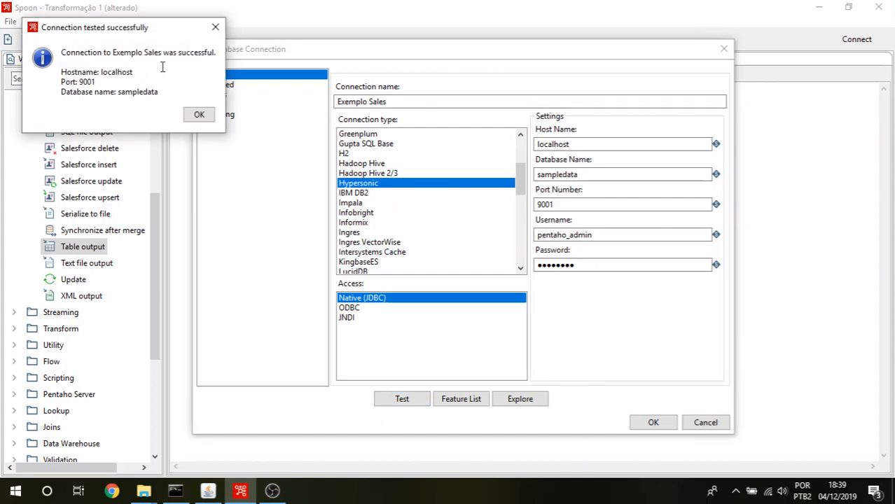
{"action": "left_click", "coordinate": [199, 115]}
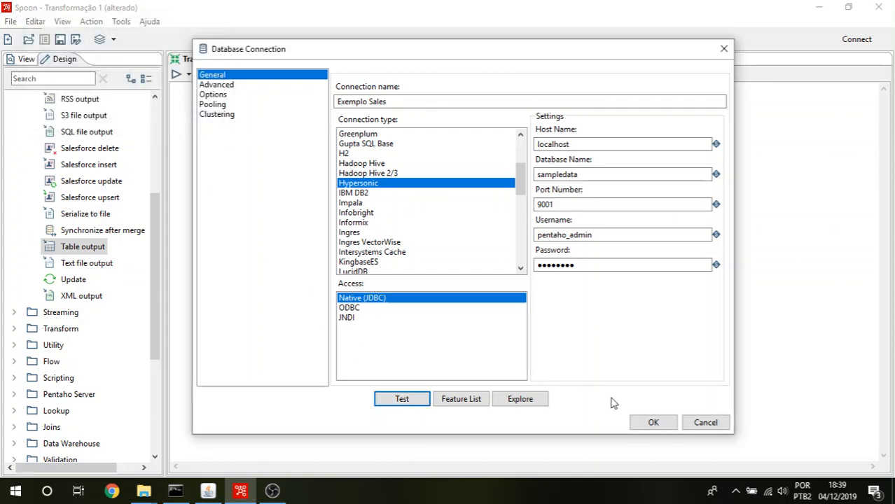
{"action": "left_click", "coordinate": [648, 422]}
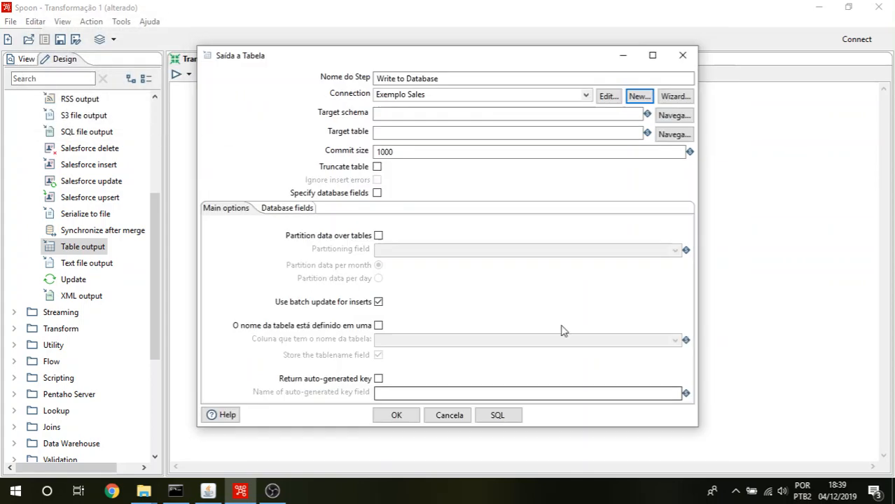
- Set the target table to SALES_DATA and enable Truncate table for the Write to Database step
{"action": "left_click", "coordinate": [396, 134]}
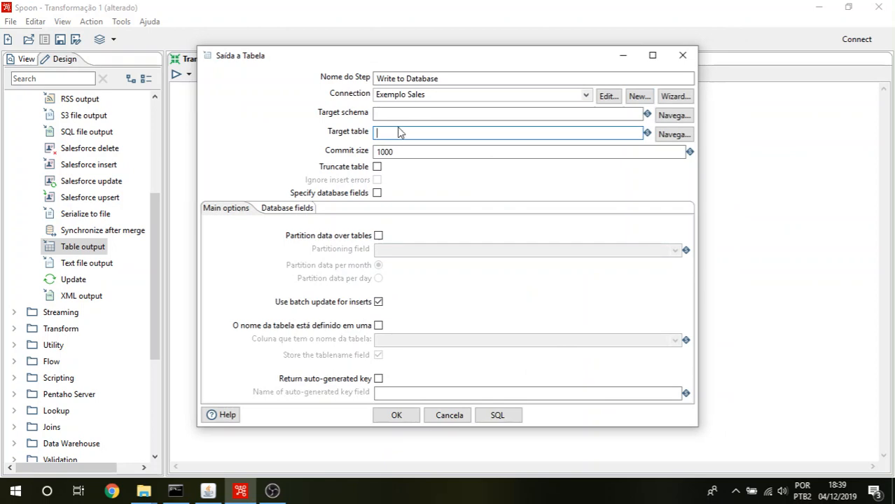
{"action": "type", "text": "SALES_DATA"}
{"action": "left_click", "coordinate": [376, 167]}
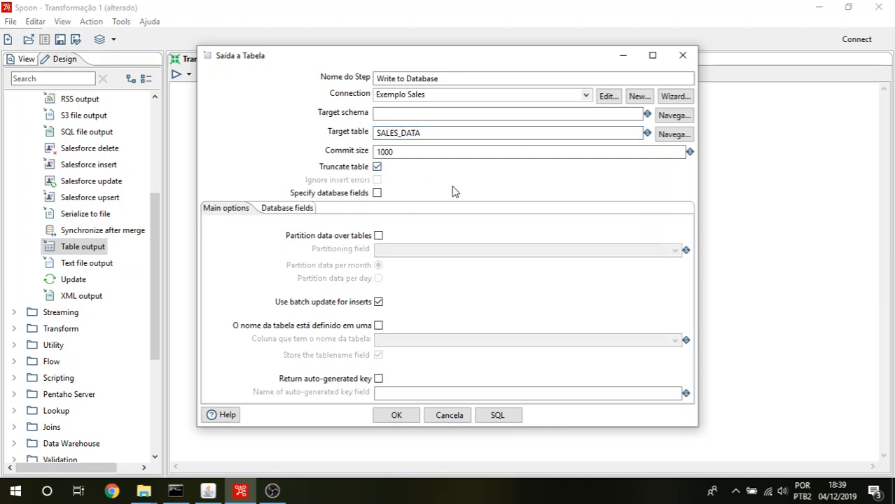
- Generate the SQL needed for the SALES_DATA table and save the Write to Database settings
{"action": "left_click", "coordinate": [498, 415]}
{"action": "left_click", "coordinate": [537, 288]}
{"action": "left_click", "coordinate": [497, 416]}
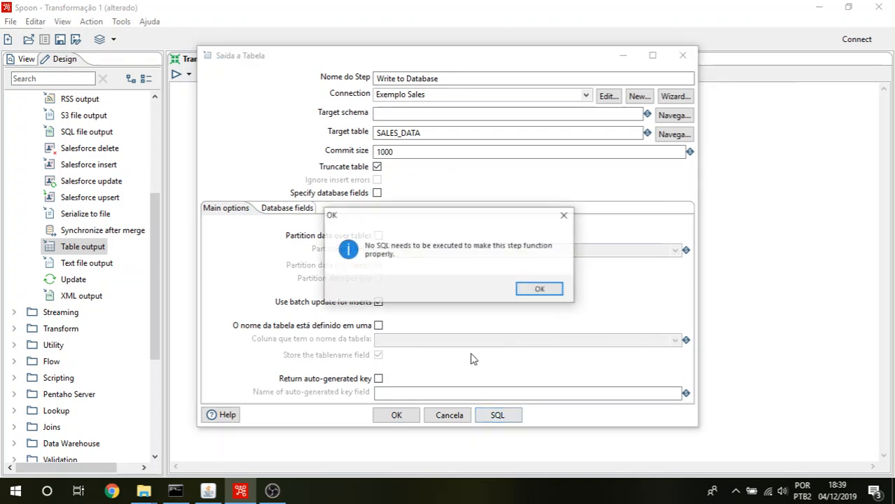
{"action": "left_click", "coordinate": [536, 290]}
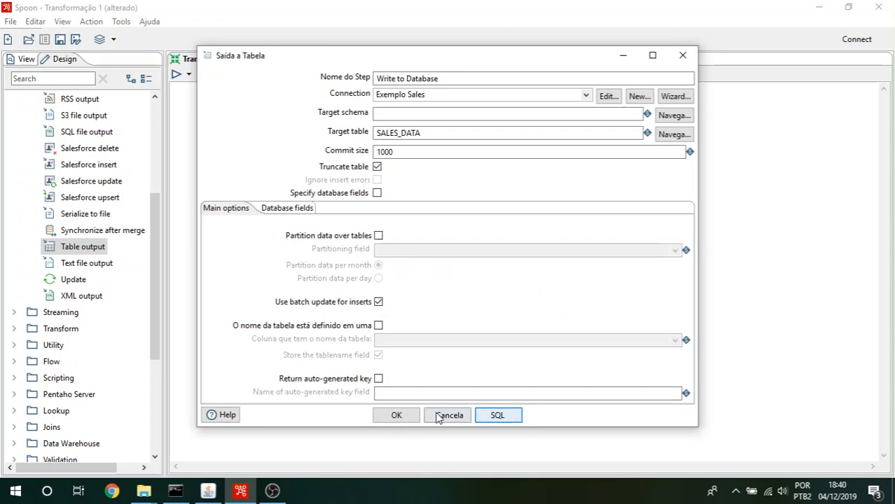
{"action": "left_click", "coordinate": [397, 416]}
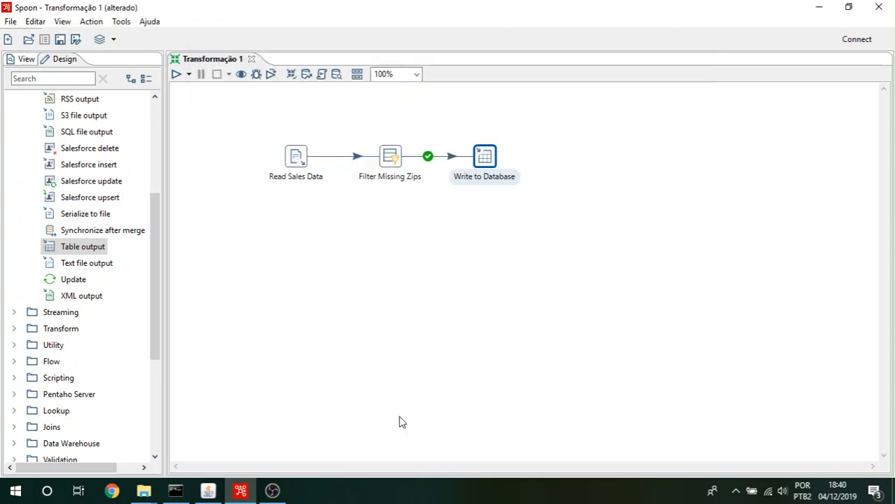
{"action": "left_click", "coordinate": [558, 221]}
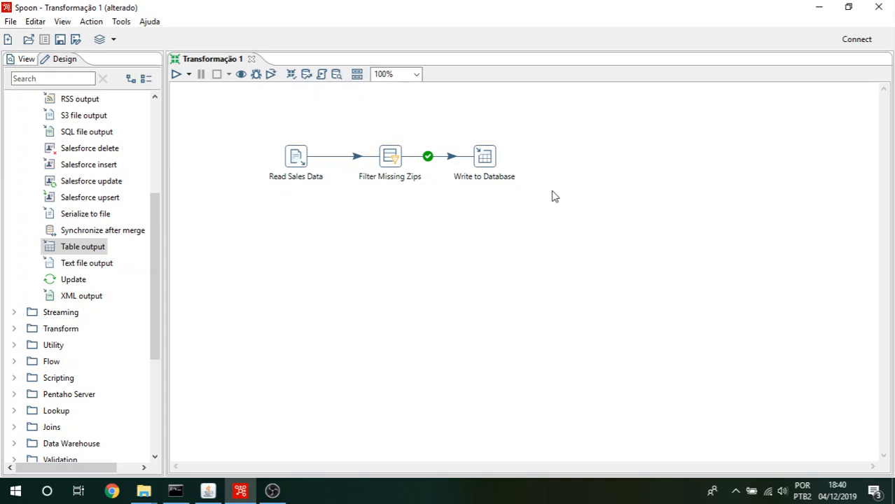
- Add a Text file input step below Read Sales Data and name it Read Postal Codes
{"action": "scroll", "coordinate": [116, 281], "scroll_direction": "up", "scroll_amount": 4}
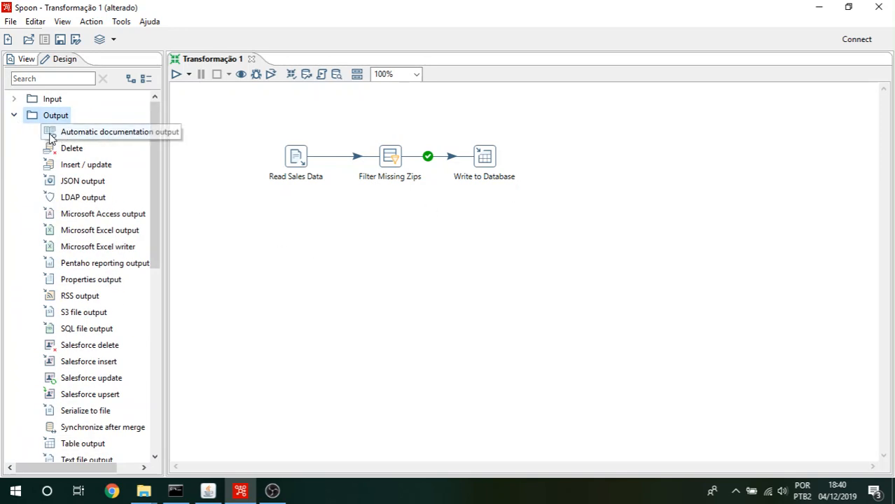
{"action": "double_click", "coordinate": [28, 118]}
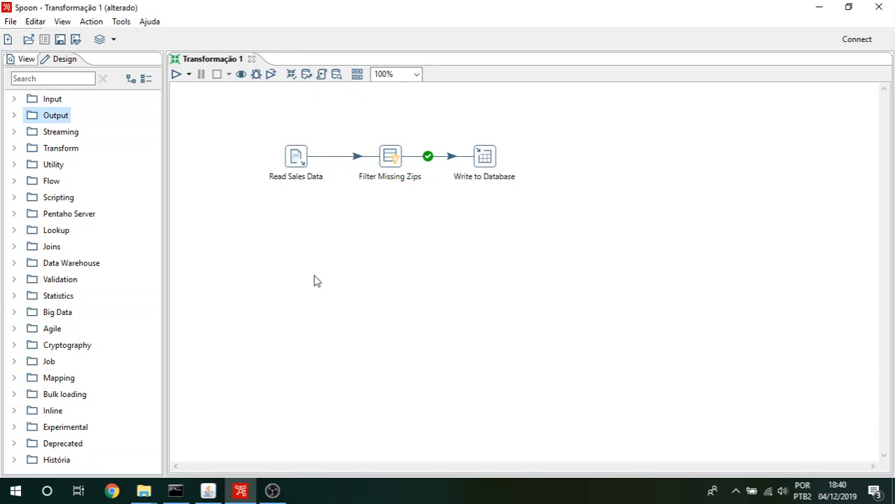
{"action": "left_click", "coordinate": [14, 99]}
{"action": "scroll", "coordinate": [77, 273], "scroll_direction": "down", "scroll_amount": 6}
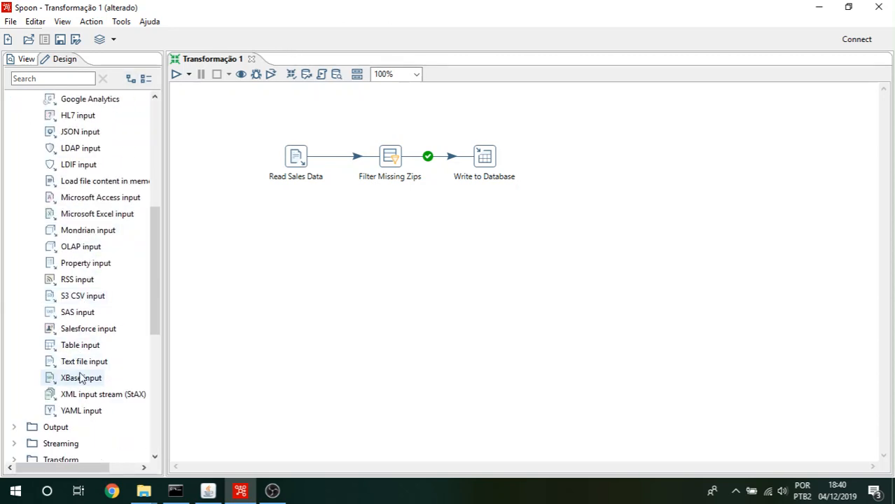
{"action": "left_click_drag", "start_coordinate": [82, 361], "coordinate": [295, 231]}
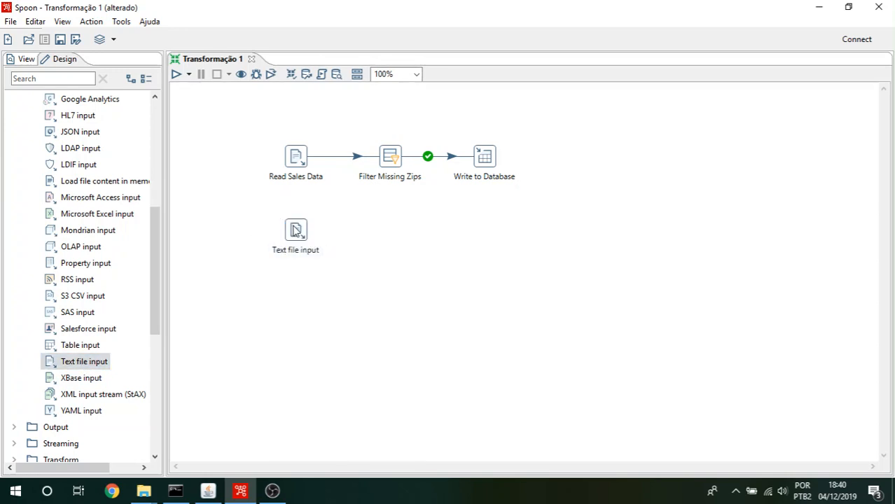
{"action": "double_click", "coordinate": [295, 231]}
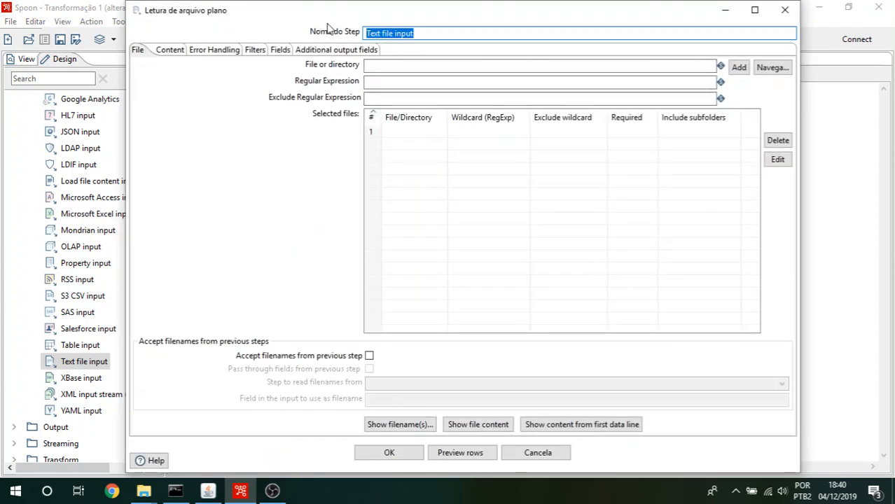
{"action": "type", "text": "Read Postal Codes"}
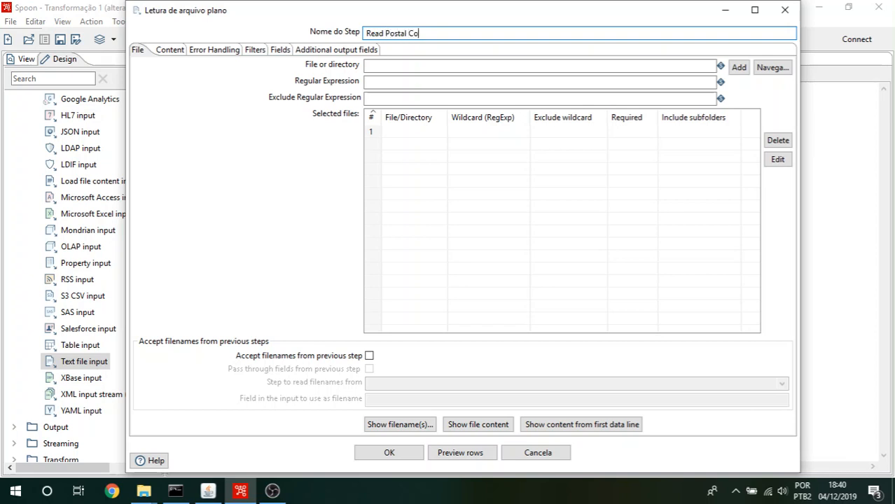
- Browse for the Read Postal Codes source file with all file types shown and expand the samples/transformations folder
{"action": "left_click", "coordinate": [770, 68]}
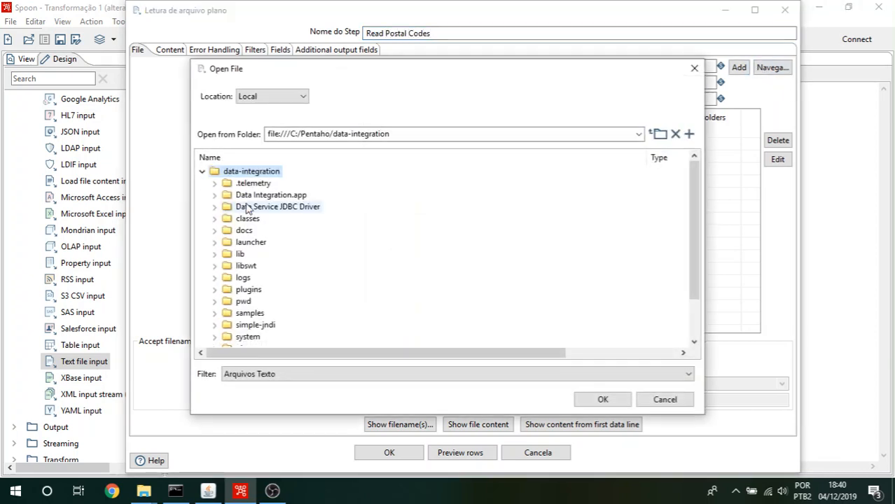
{"action": "scroll", "coordinate": [239, 210], "scroll_direction": "down", "scroll_amount": 2}
{"action": "left_click", "coordinate": [265, 373]}
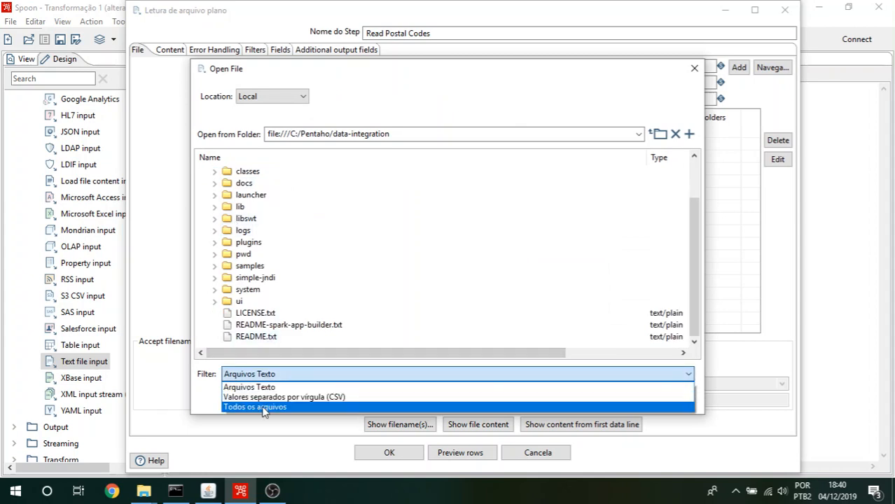
{"action": "left_click", "coordinate": [254, 406]}
{"action": "scroll", "coordinate": [229, 227], "scroll_direction": "down", "scroll_amount": 5}
{"action": "scroll", "coordinate": [226, 213], "scroll_direction": "up", "scroll_amount": 2}
{"action": "left_click", "coordinate": [215, 207]}
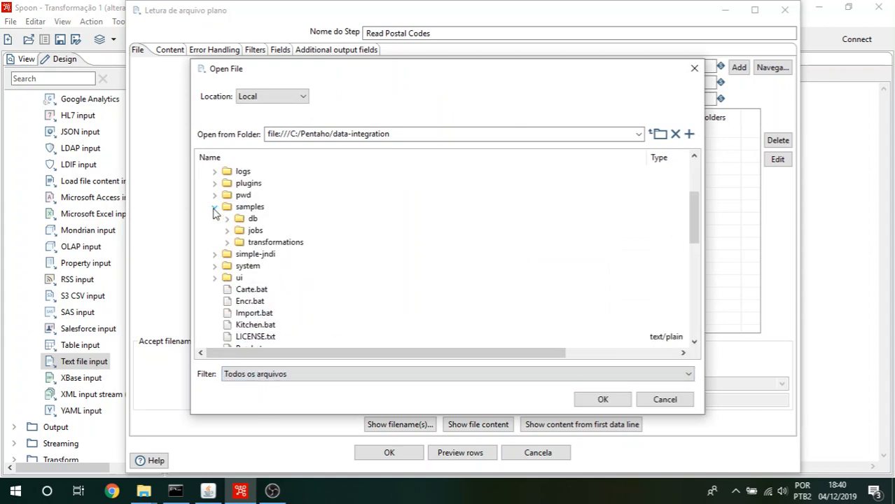
{"action": "left_click", "coordinate": [227, 242]}
{"action": "scroll", "coordinate": [235, 240], "scroll_direction": "down", "scroll_amount": 1}
{"action": "scroll", "coordinate": [248, 206], "scroll_direction": "up", "scroll_amount": 1}
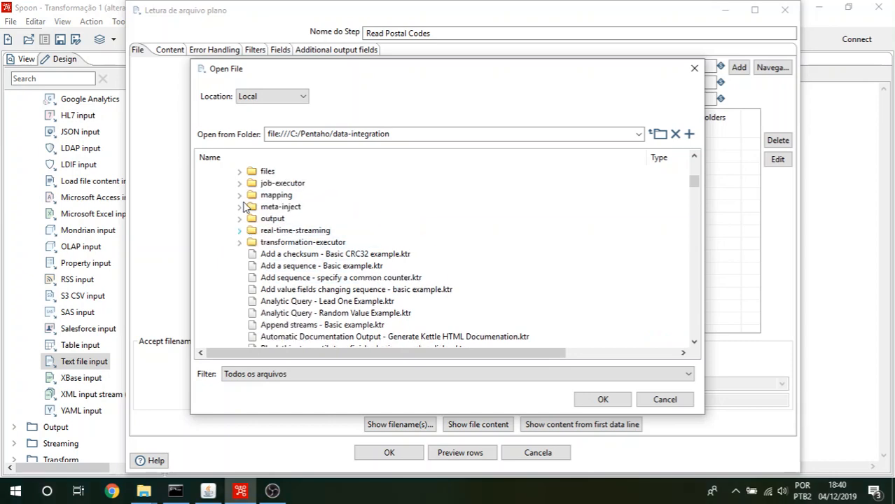
- Choose Zipssortedbycitystate.csv from the samples/transformations/files folder and add it to the selected files
{"action": "left_click", "coordinate": [242, 182]}
{"action": "left_click", "coordinate": [242, 182]}
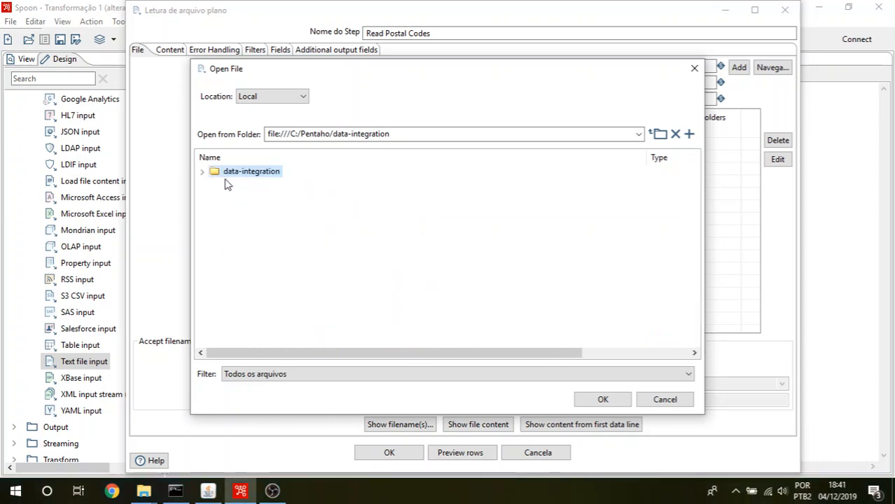
{"action": "left_click", "coordinate": [203, 173]}
{"action": "scroll", "coordinate": [234, 224], "scroll_direction": "down", "scroll_amount": 7}
{"action": "scroll", "coordinate": [235, 225], "scroll_direction": "up", "scroll_amount": 3}
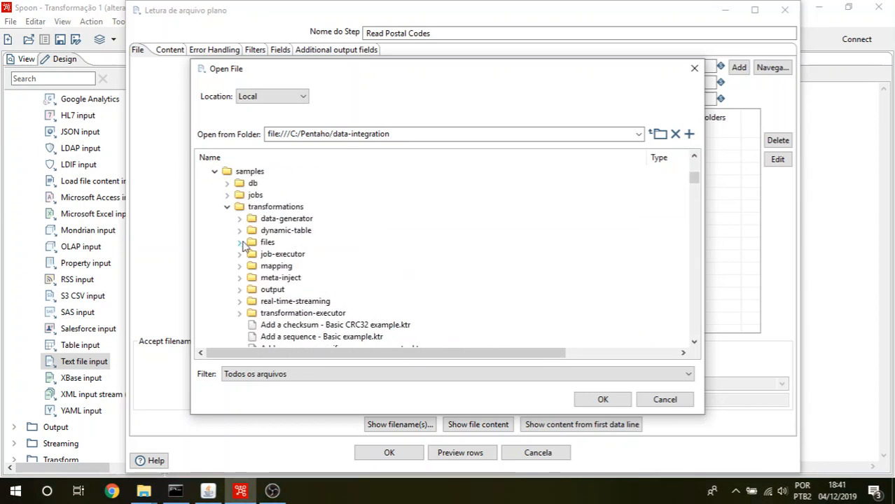
{"action": "left_click", "coordinate": [240, 243]}
{"action": "scroll", "coordinate": [292, 239], "scroll_direction": "down", "scroll_amount": 5}
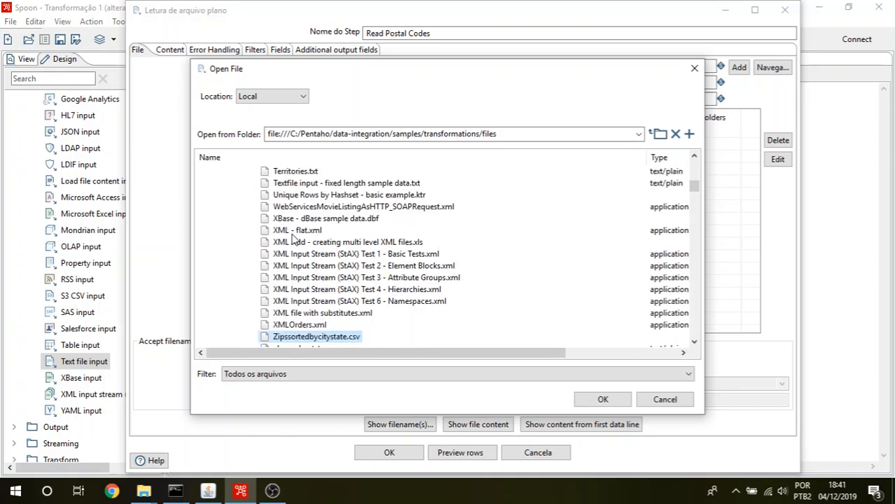
{"action": "left_click", "coordinate": [585, 402]}
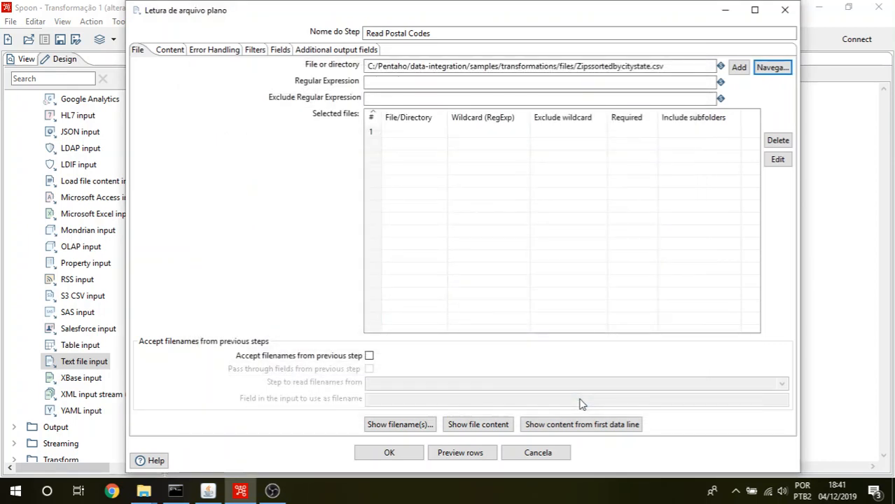
{"action": "left_click", "coordinate": [739, 67]}
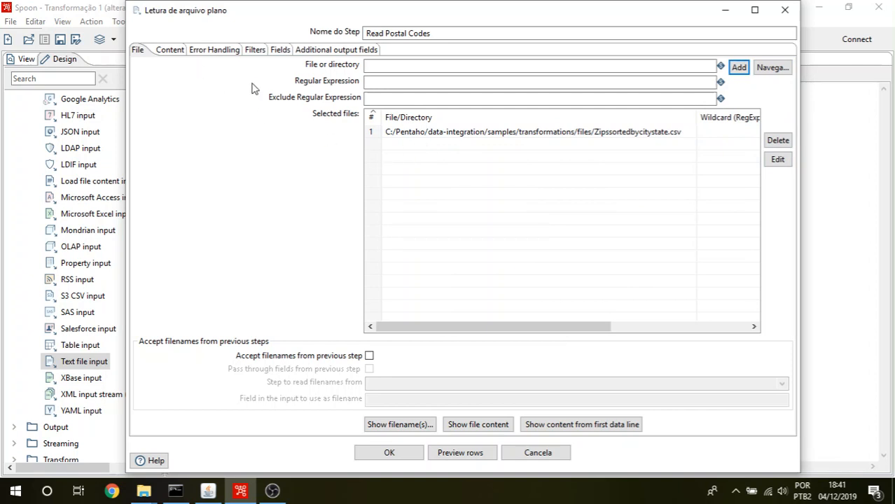
- Set the line format of the Read Postal Codes input file to Unix
{"action": "left_click", "coordinate": [179, 51]}
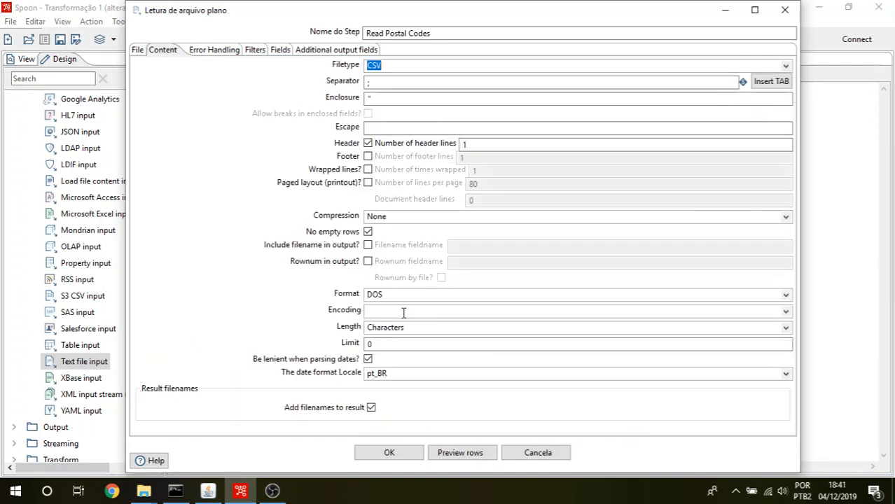
{"action": "left_click", "coordinate": [399, 294]}
{"action": "left_click", "coordinate": [396, 315]}
- Show the first 100 lines of Zipssortedbycitystate.csv and examine its header row and separator
{"action": "left_click", "coordinate": [146, 53]}
{"action": "left_click", "coordinate": [477, 426]}
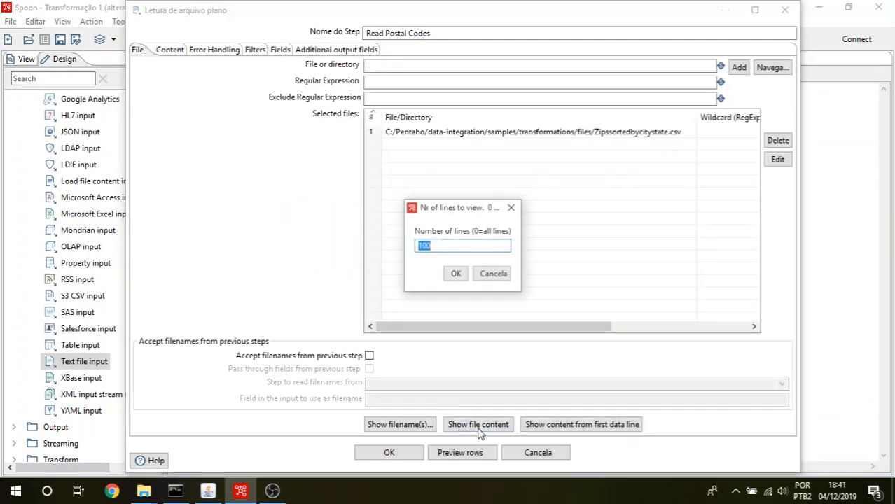
{"action": "left_click", "coordinate": [455, 274]}
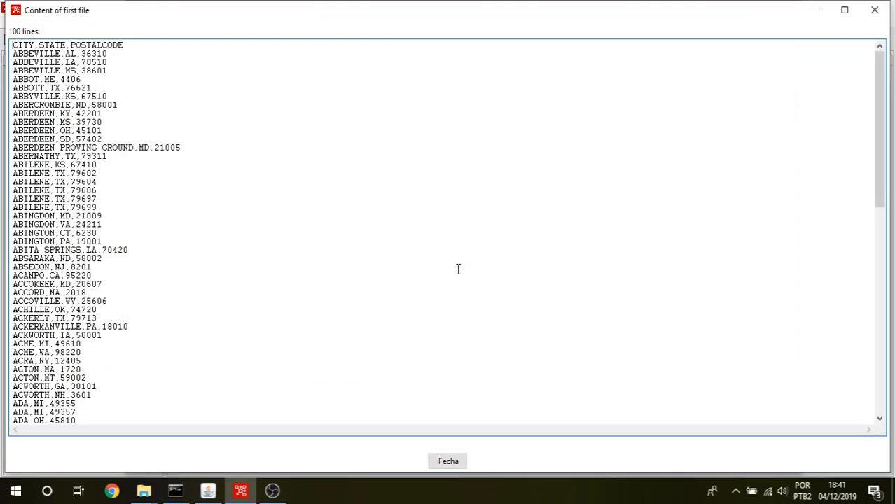
{"action": "scroll", "coordinate": [378, 291], "scroll_direction": "down", "scroll_amount": 18}
{"action": "scroll", "coordinate": [374, 302], "scroll_direction": "up", "scroll_amount": 18}
{"action": "left_click_drag", "start_coordinate": [25, 47], "coordinate": [50, 45]}
{"action": "left_click", "coordinate": [139, 59]}
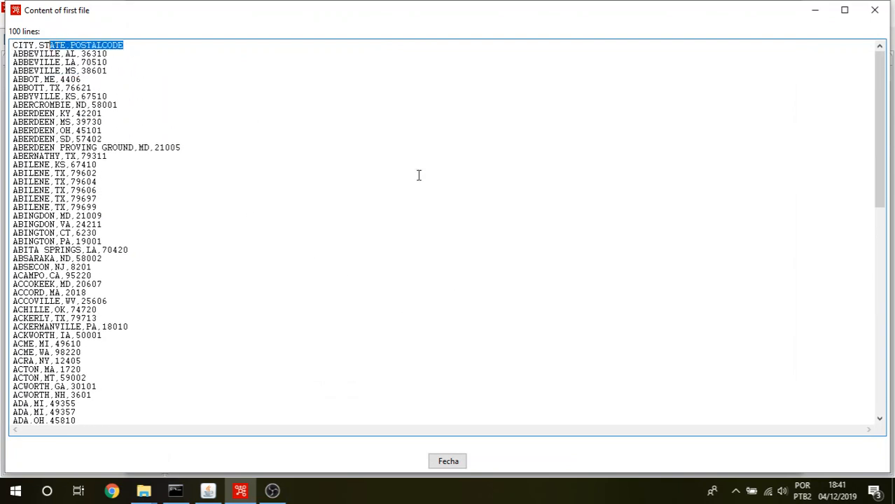
{"action": "left_click", "coordinate": [446, 462]}
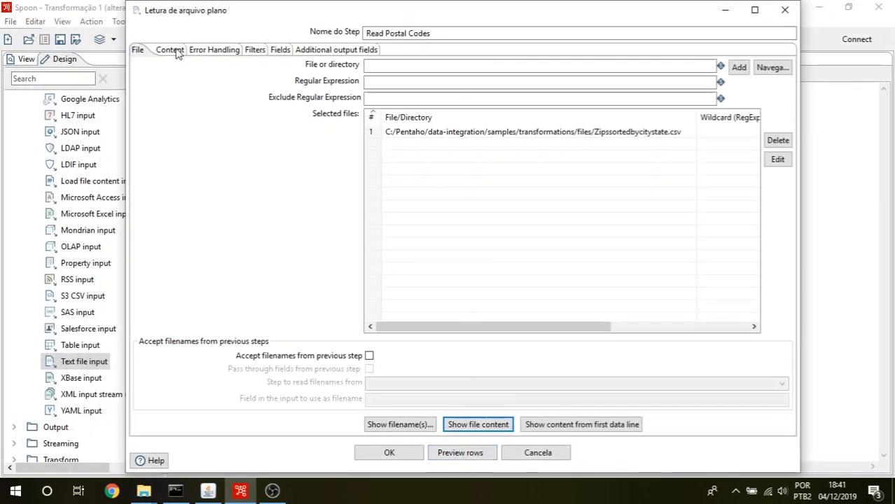
- Set the Read Postal Codes field separator to a comma, keeping the CSV file type and double-quote enclosure
{"action": "left_click", "coordinate": [173, 51]}
{"action": "left_click", "coordinate": [394, 67]}
{"action": "left_click", "coordinate": [381, 95]}
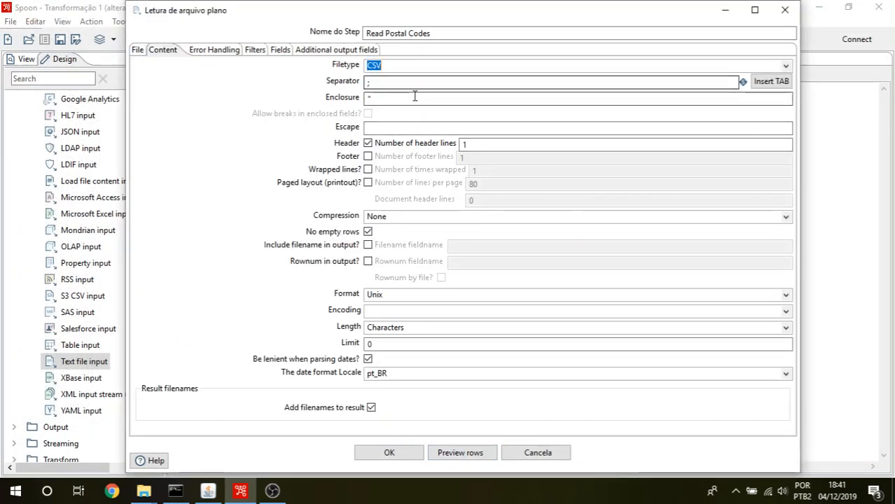
{"action": "left_click", "coordinate": [400, 84]}
{"action": "key", "text": "BackSpace"}
{"action": "type", "text": ","}
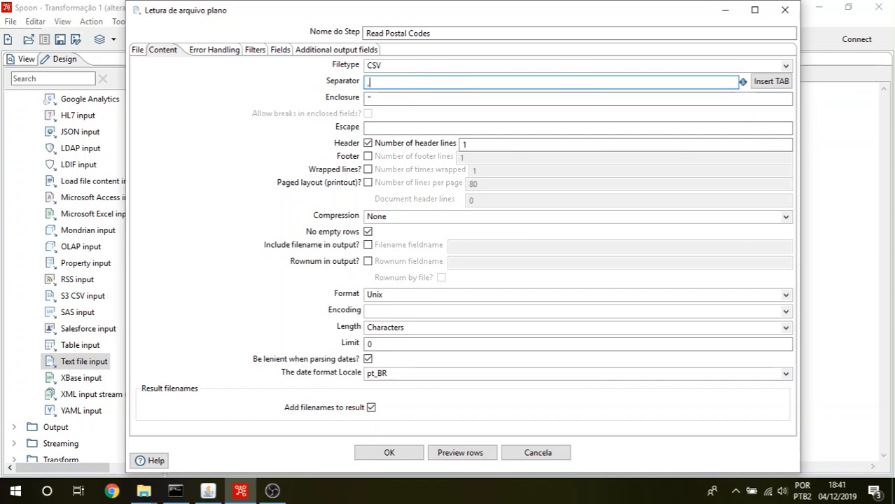
{"action": "left_click", "coordinate": [389, 98]}
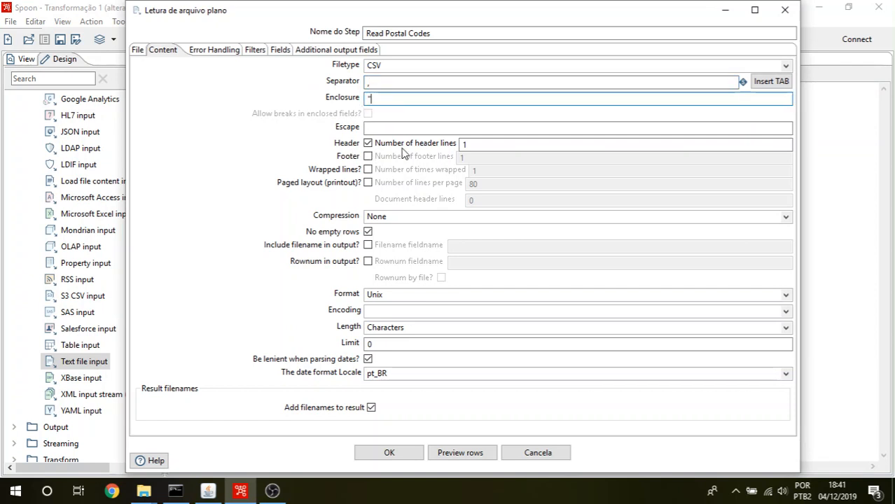
- Get the fields of the postal code file by sampling all lines, with the number of lines set to 0
{"action": "left_click", "coordinate": [279, 49]}
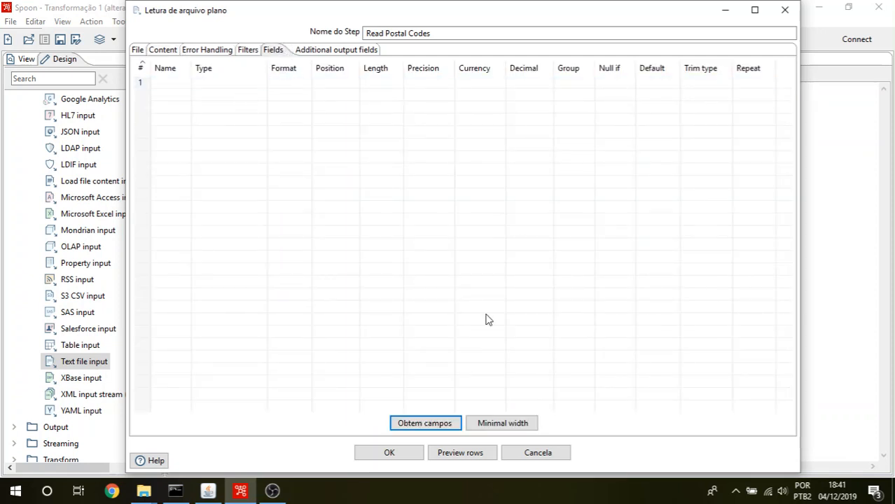
{"action": "left_click", "coordinate": [425, 423]}
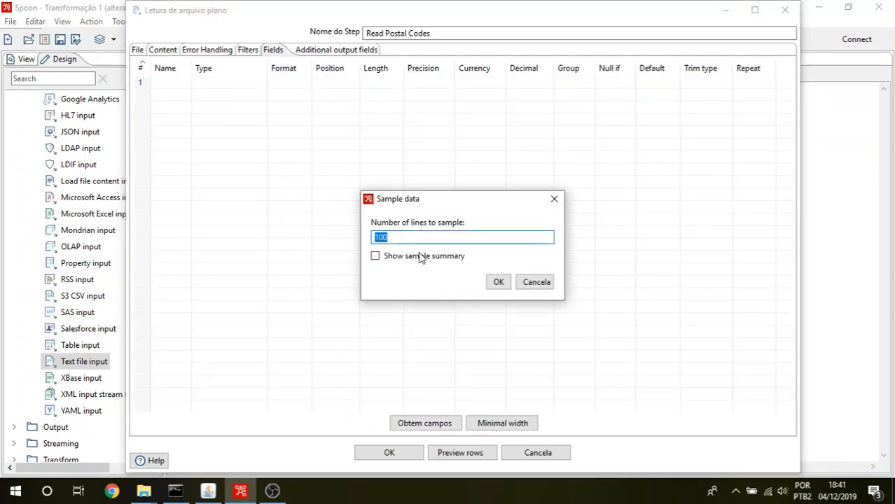
{"action": "type", "text": "0"}
{"action": "left_click", "coordinate": [500, 282]}
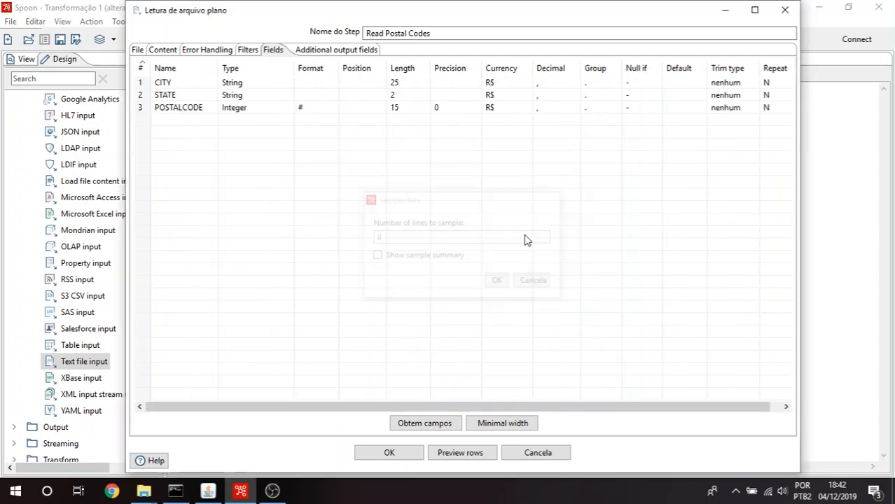
- Preview 1000 rows of the Read Postal Codes file, examine the CITY, STATE and POSTALCODE columns, and accept the step's settings
{"action": "left_click", "coordinate": [165, 53]}
{"action": "left_click", "coordinate": [460, 452]}
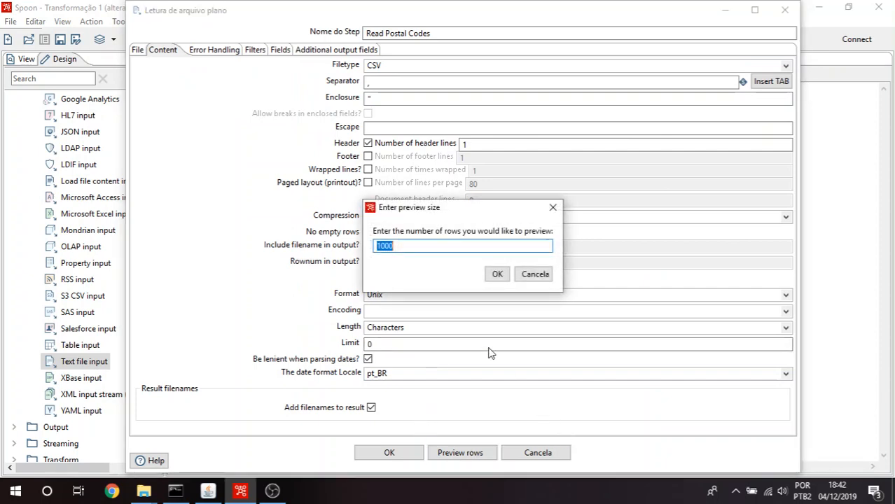
{"action": "left_click", "coordinate": [500, 275]}
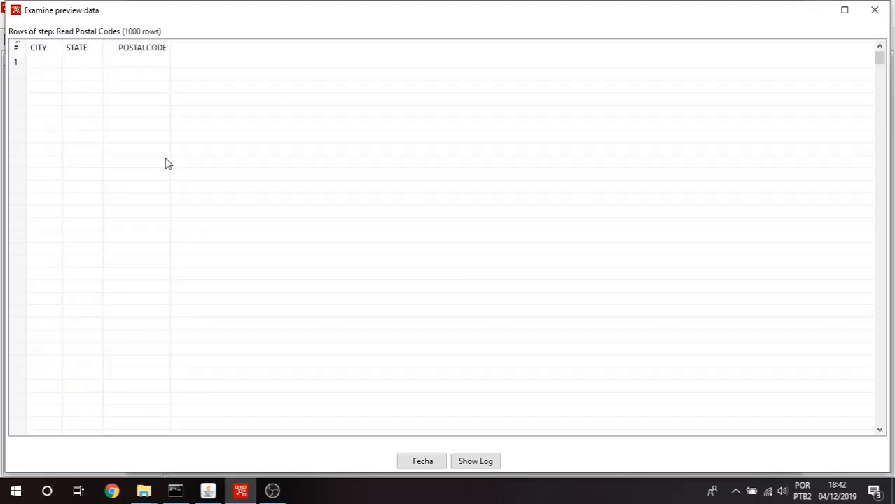
{"action": "scroll", "coordinate": [155, 124], "scroll_direction": "down", "scroll_amount": 20}
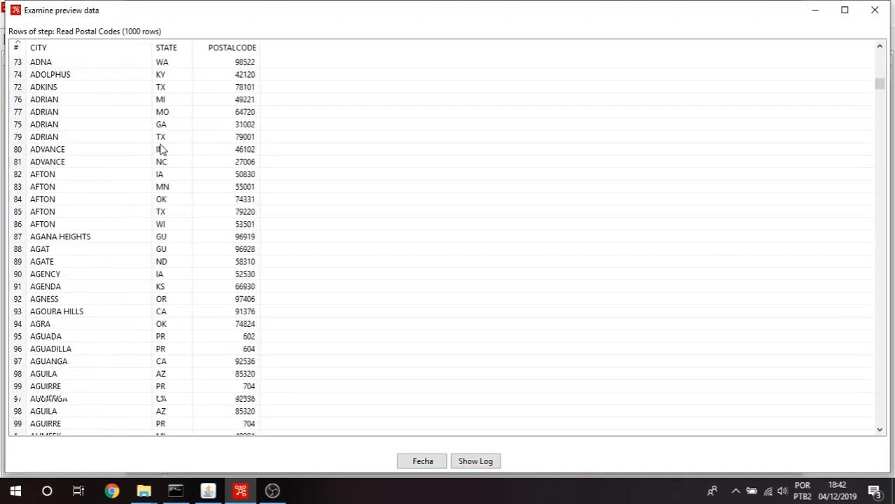
{"action": "scroll", "coordinate": [161, 149], "scroll_direction": "down", "scroll_amount": 5}
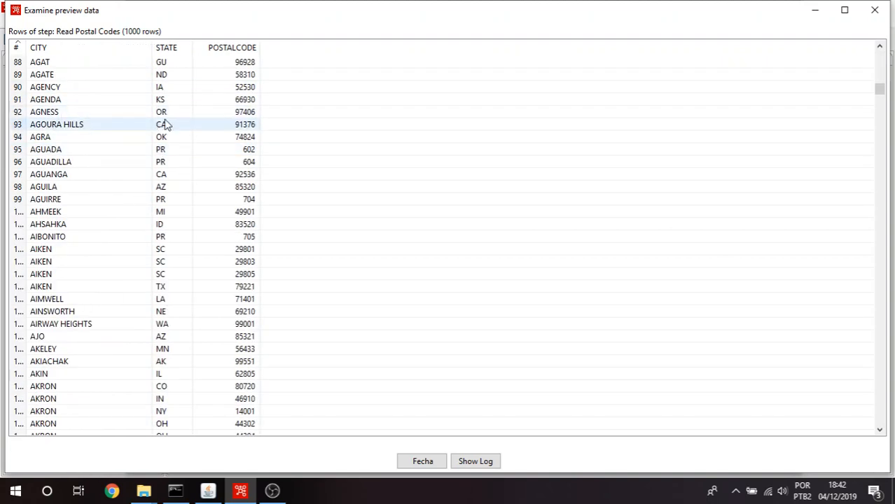
{"action": "scroll", "coordinate": [252, 210], "scroll_direction": "down", "scroll_amount": 20}
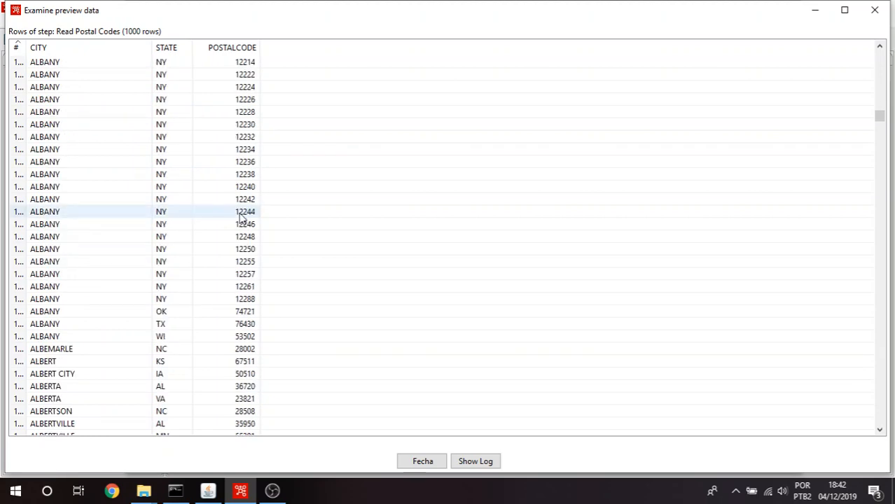
{"action": "scroll", "coordinate": [240, 217], "scroll_direction": "down", "scroll_amount": 14}
{"action": "scroll", "coordinate": [199, 222], "scroll_direction": "up", "scroll_amount": 10}
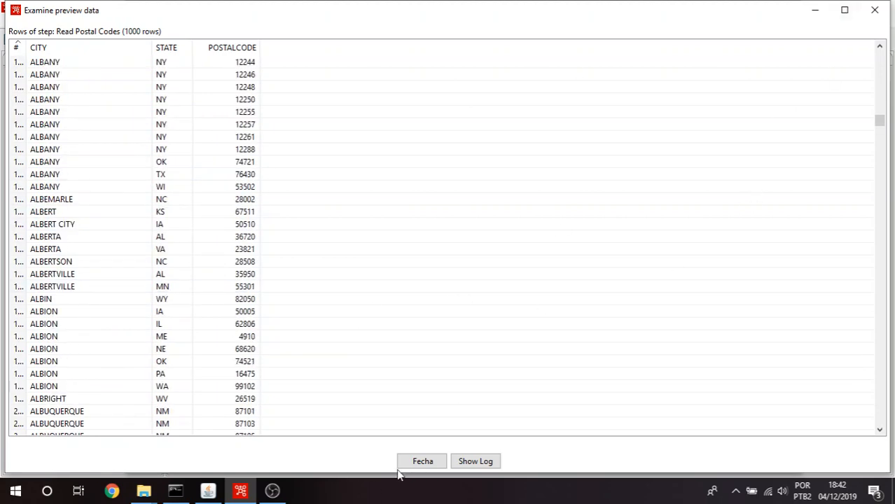
{"action": "left_click", "coordinate": [420, 462]}
{"action": "left_click", "coordinate": [391, 456]}
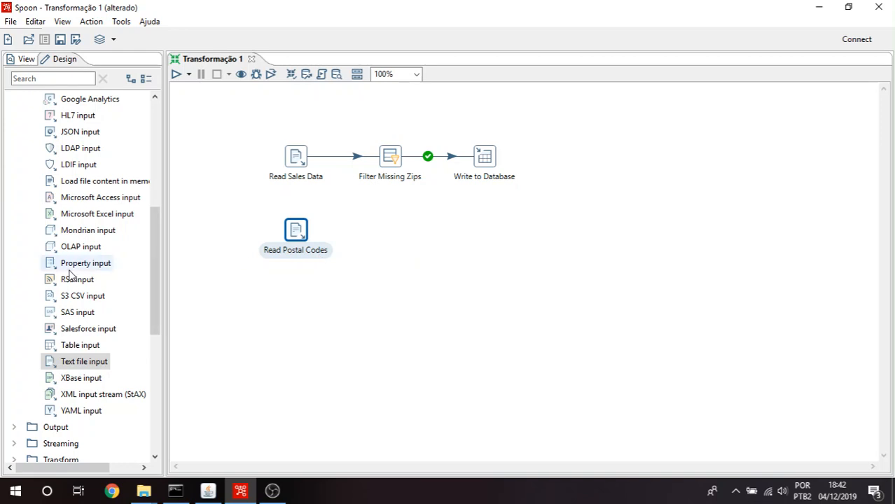
- Add a Stream lookup step to the canvas beneath Filter Missing Zips, beside Read Postal Codes
{"action": "scroll", "coordinate": [67, 266], "scroll_direction": "up", "scroll_amount": 6}
{"action": "left_click", "coordinate": [14, 100]}
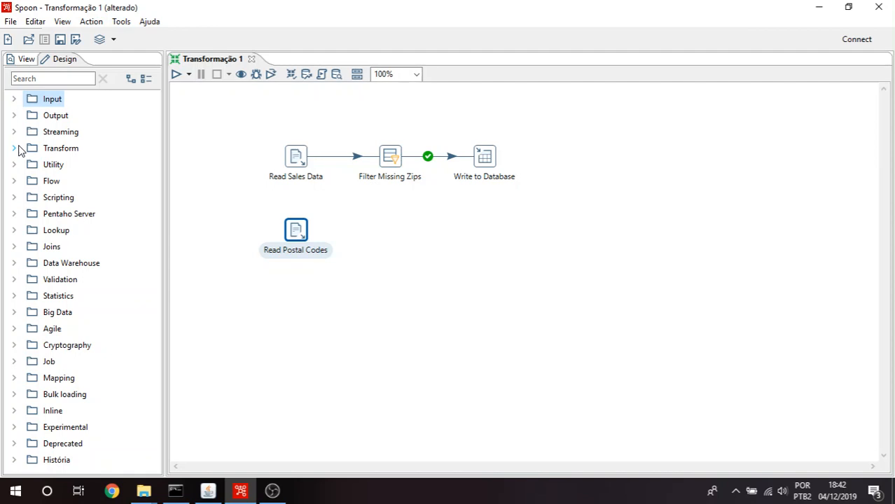
{"action": "left_click", "coordinate": [14, 230]}
{"action": "scroll", "coordinate": [73, 280], "scroll_direction": "down", "scroll_amount": 3}
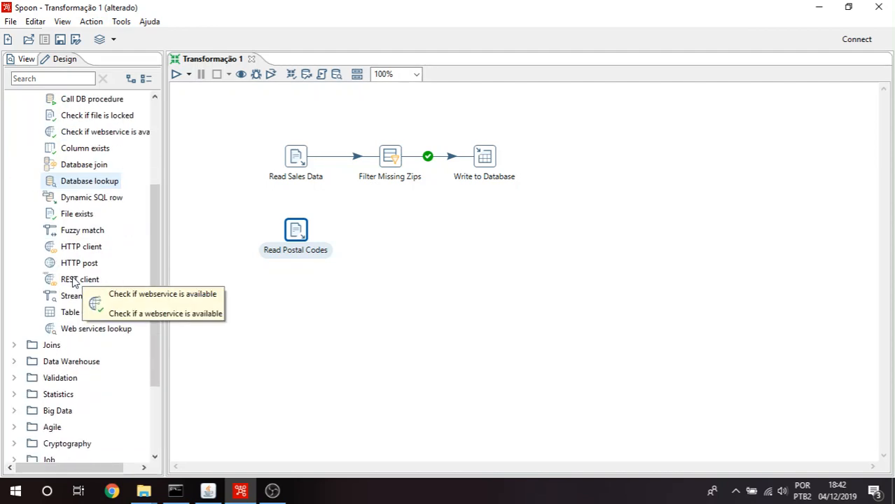
{"action": "left_click_drag", "start_coordinate": [70, 303], "coordinate": [391, 243]}
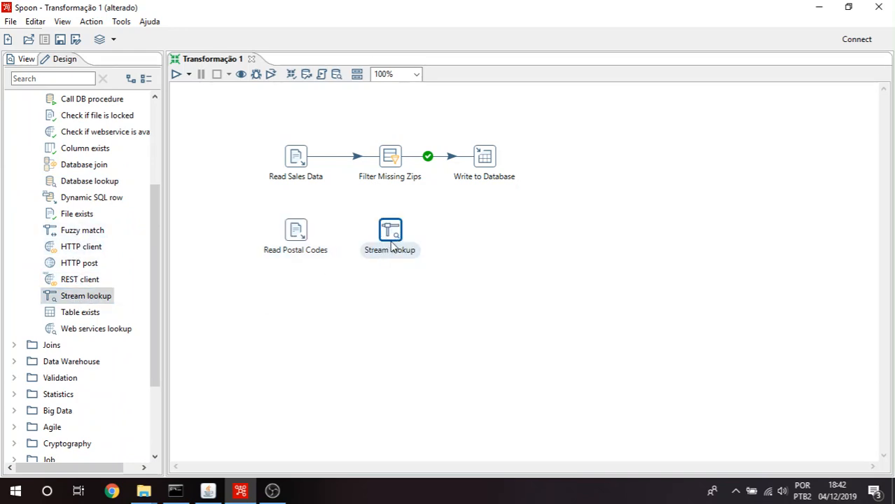
{"action": "double_click", "coordinate": [391, 234]}
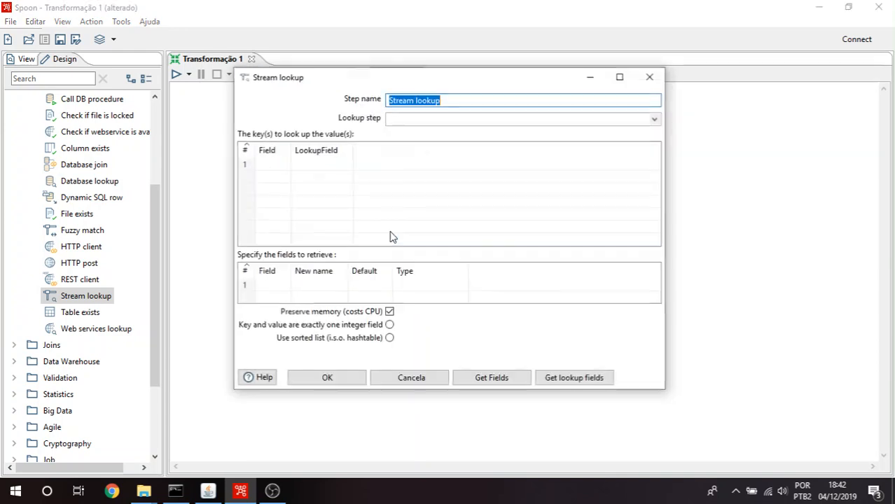
{"action": "left_click", "coordinate": [645, 78]}
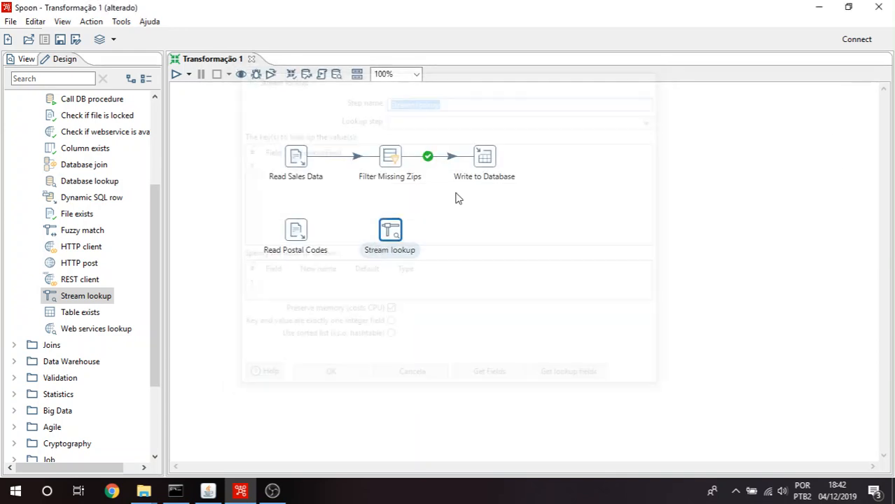
- Connect Read Postal Codes to the Stream lookup step, and link Filter Missing Zips to it as the Result is FALSE hop
{"action": "left_click", "coordinate": [297, 232]}
{"action": "left_click_drag", "start_coordinate": [288, 228], "coordinate": [394, 234]}
{"action": "left_click", "coordinate": [526, 306]}
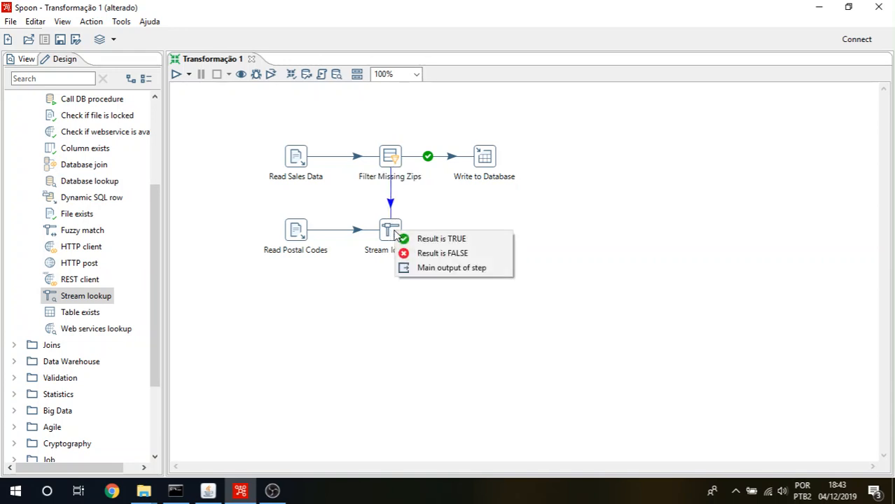
{"action": "left_click", "coordinate": [448, 253]}
- Name the Stream lookup step Lookup Missing Zips and set its lookup step to Read Postal Codes
{"action": "double_click", "coordinate": [390, 229]}
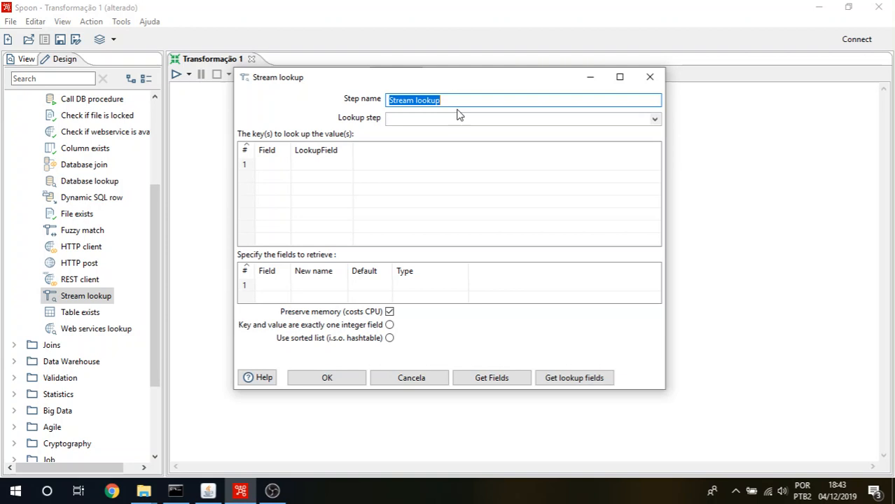
{"action": "type", "text": "Lookup Missing Zips"}
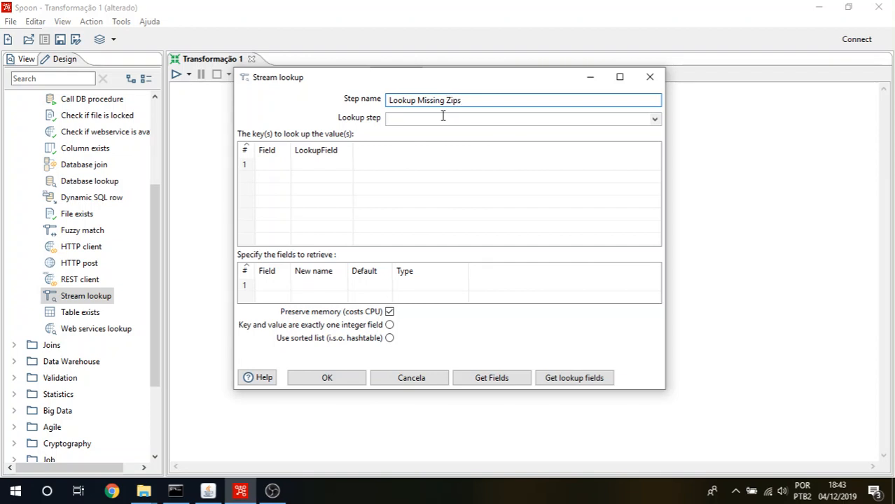
{"action": "left_click", "coordinate": [654, 118]}
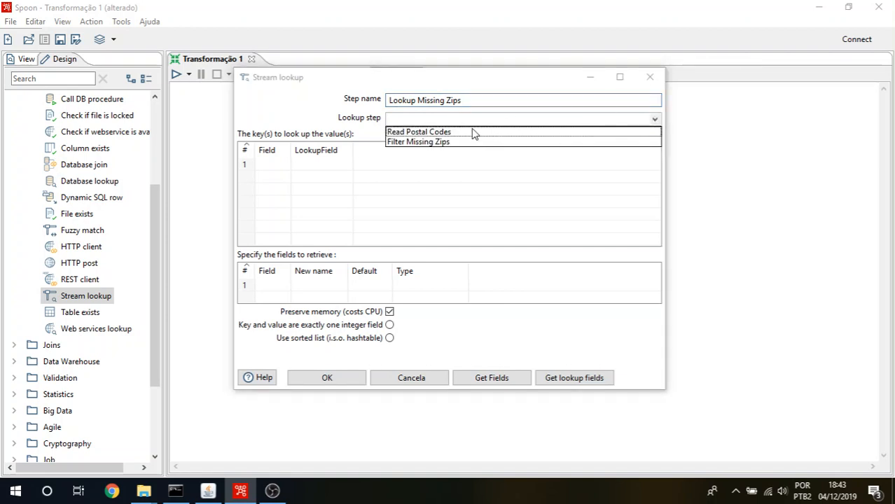
{"action": "left_click", "coordinate": [418, 132]}
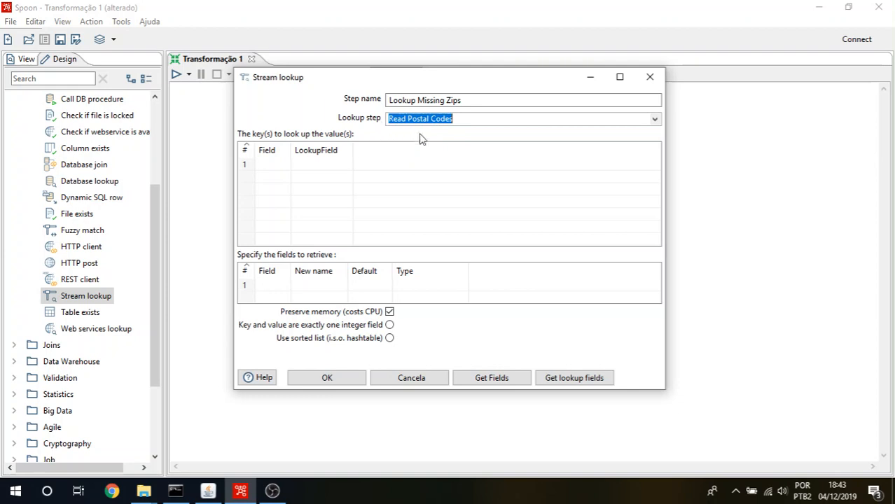
- Add a first lookup key that matches the CITY field to the CITY lookup field
{"action": "left_click", "coordinate": [274, 163]}
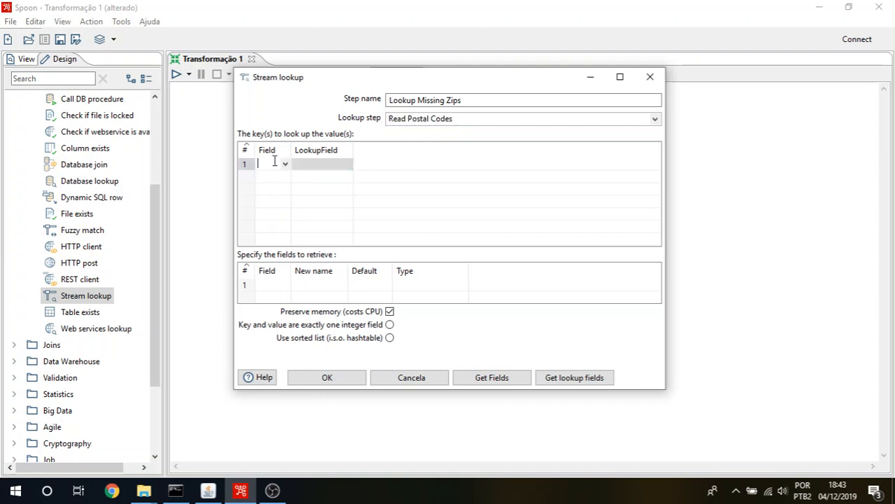
{"action": "left_click", "coordinate": [284, 166]}
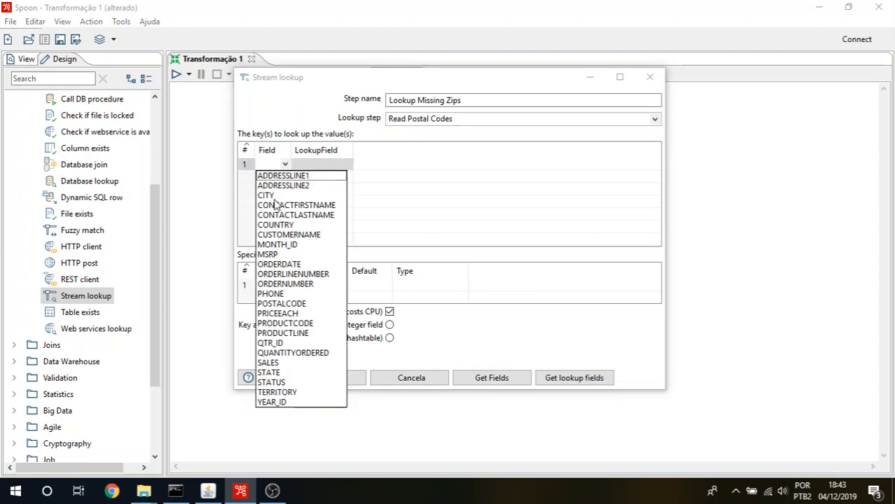
{"action": "left_click", "coordinate": [277, 196]}
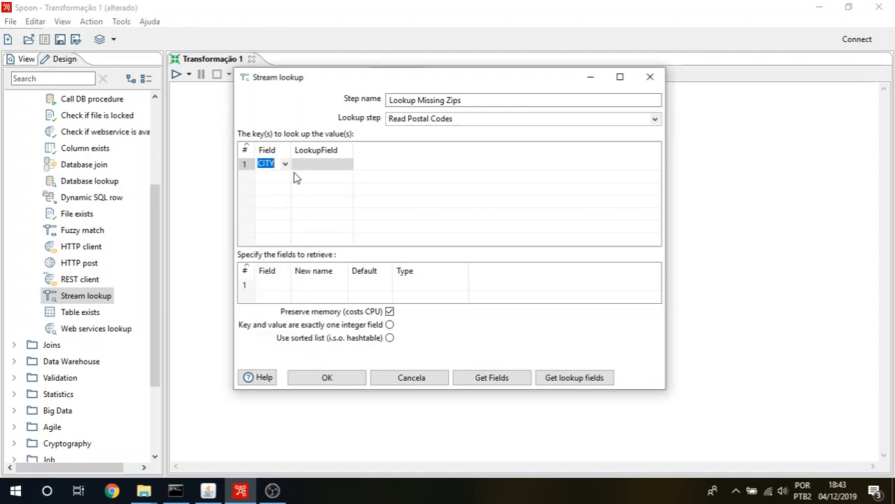
{"action": "left_click", "coordinate": [319, 166]}
{"action": "left_click", "coordinate": [346, 168]}
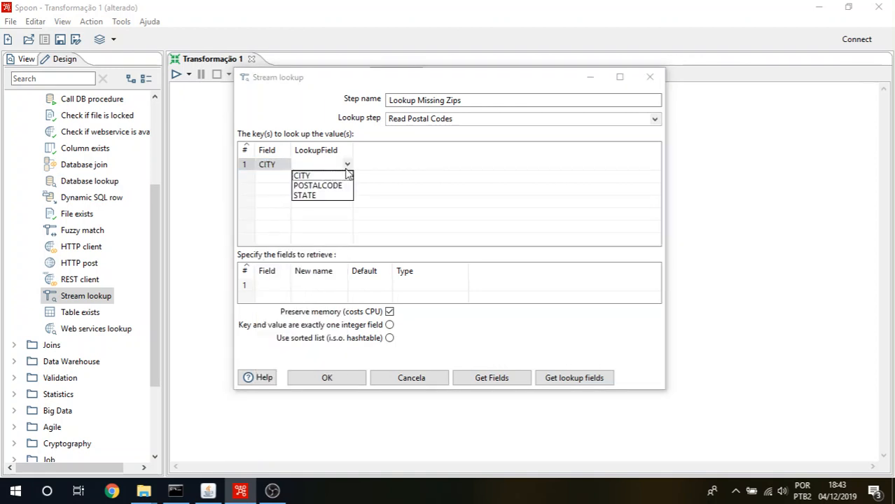
{"action": "left_click", "coordinate": [321, 179]}
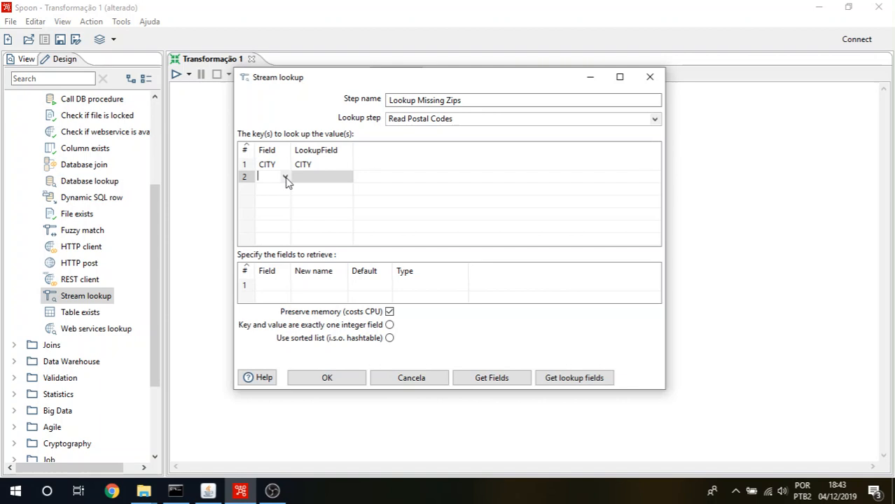
- Add a second lookup key that matches the STATE field to the STATE lookup field
{"action": "left_click", "coordinate": [285, 178]}
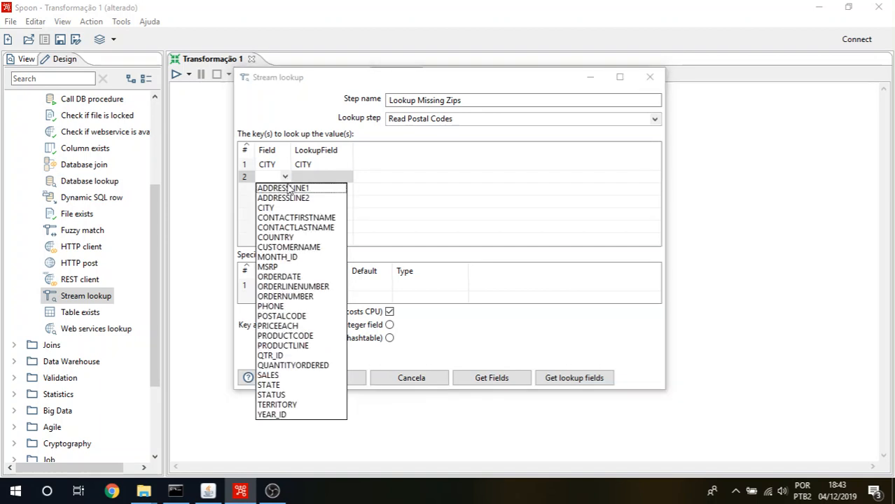
{"action": "left_click", "coordinate": [277, 385]}
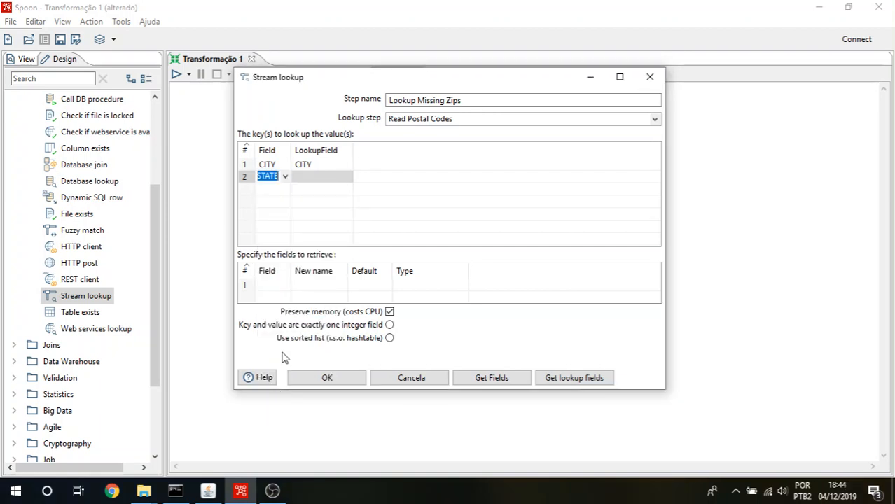
{"action": "left_click", "coordinate": [326, 176]}
{"action": "left_click", "coordinate": [346, 177]}
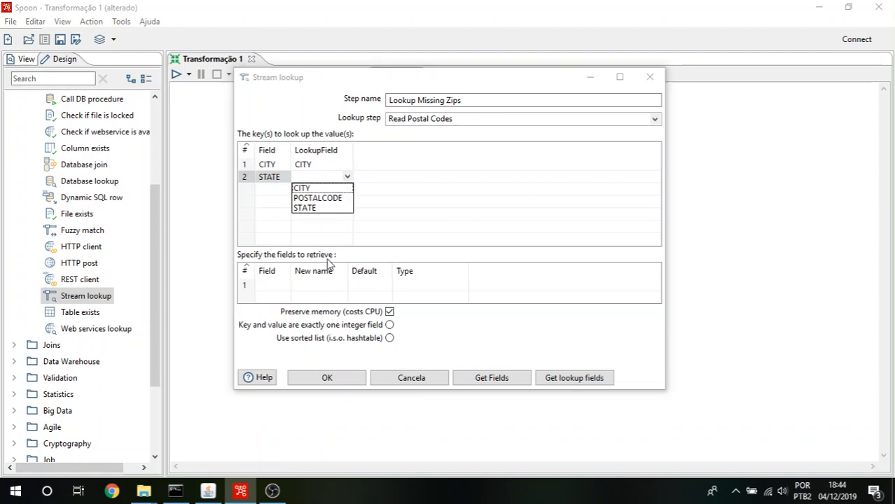
{"action": "left_click", "coordinate": [317, 209]}
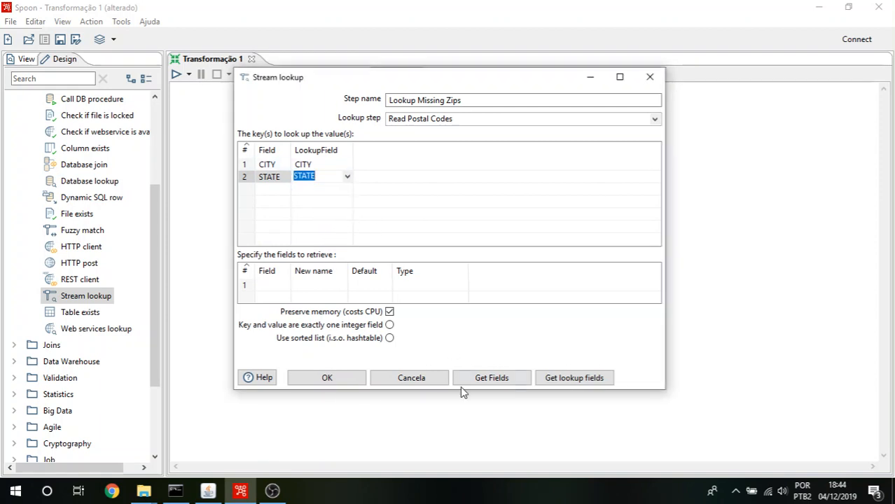
- Get the lookup fields to retrieve and delete the CITY and STATE rows, keeping only POSTALCODE
{"action": "left_click", "coordinate": [557, 378]}
{"action": "scroll", "coordinate": [312, 287], "scroll_direction": "down", "scroll_amount": 2}
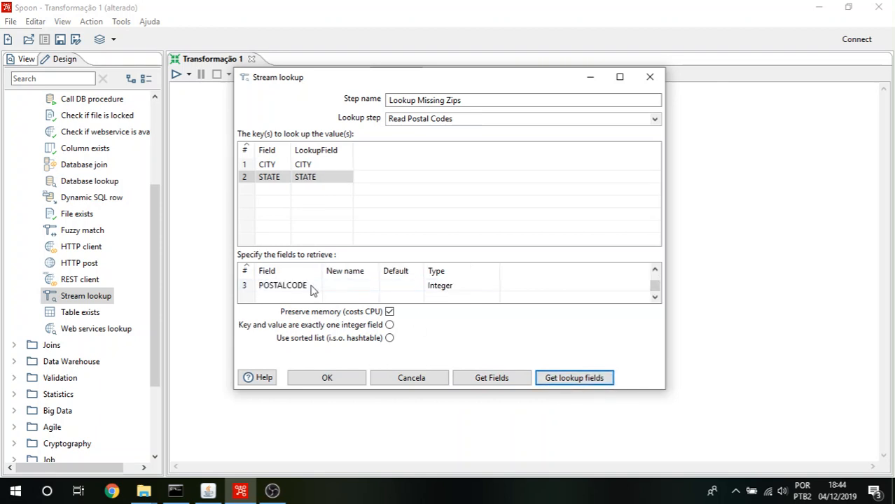
{"action": "scroll", "coordinate": [312, 292], "scroll_direction": "up", "scroll_amount": 2}
{"action": "scroll", "coordinate": [311, 293], "scroll_direction": "down", "scroll_amount": 2}
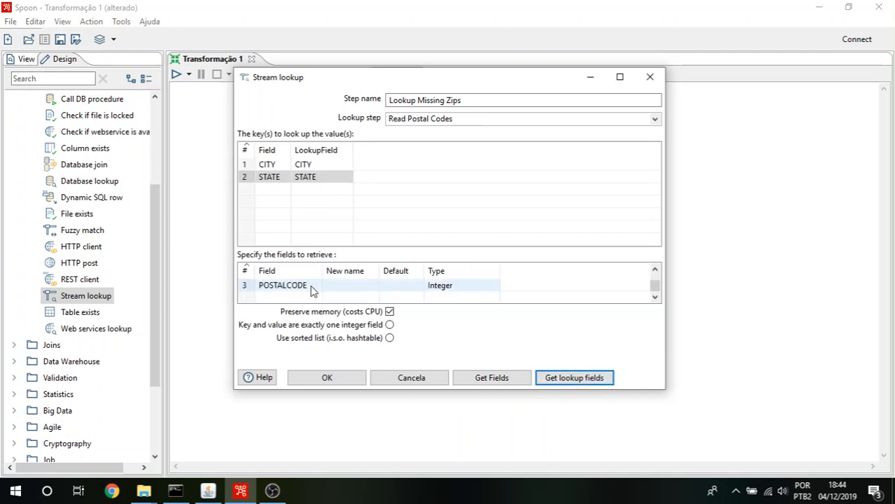
{"action": "scroll", "coordinate": [311, 292], "scroll_direction": "up", "scroll_amount": 2}
{"action": "scroll", "coordinate": [312, 292], "scroll_direction": "down", "scroll_amount": 1}
{"action": "scroll", "coordinate": [313, 294], "scroll_direction": "up", "scroll_amount": 1}
{"action": "scroll", "coordinate": [311, 294], "scroll_direction": "down", "scroll_amount": 1}
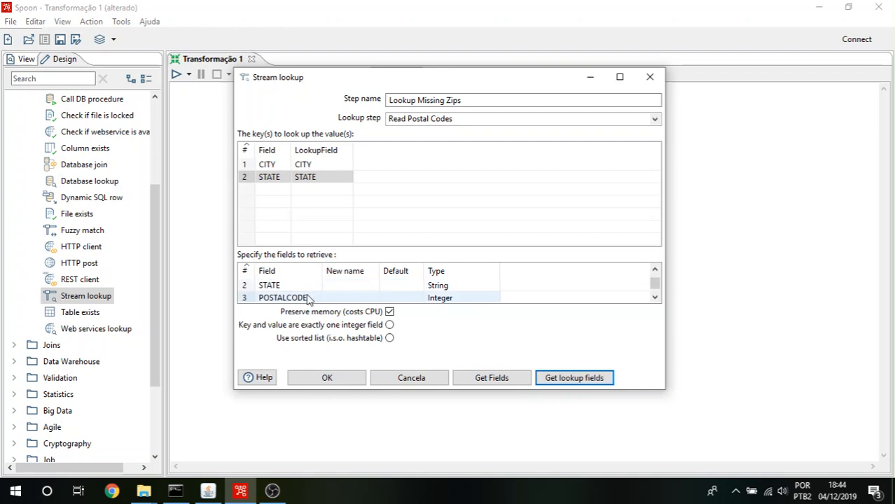
{"action": "scroll", "coordinate": [284, 300], "scroll_direction": "up", "scroll_amount": 1}
{"action": "scroll", "coordinate": [278, 299], "scroll_direction": "down", "scroll_amount": 1}
{"action": "scroll", "coordinate": [266, 298], "scroll_direction": "up", "scroll_amount": 1}
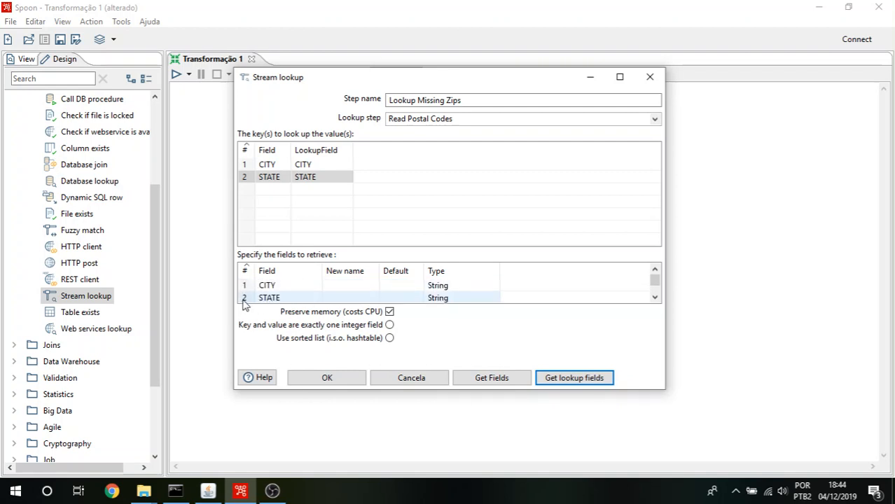
{"action": "left_click_drag", "start_coordinate": [245, 297], "coordinate": [246, 292]}
{"action": "right_click", "coordinate": [245, 292]}
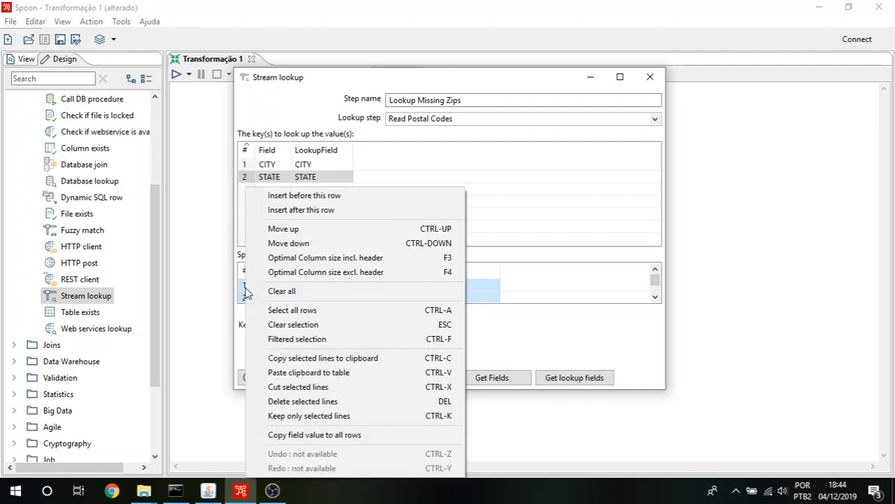
{"action": "left_click", "coordinate": [299, 401]}
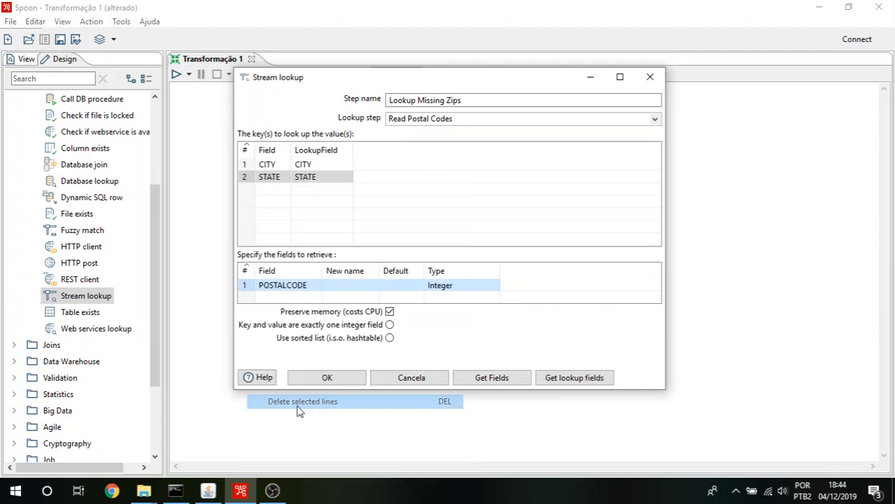
- Rename the retrieved POSTALCODE field to ZIP_RESOLVED, set its type to String, and accept the stream lookup settings
{"action": "left_click", "coordinate": [340, 281]}
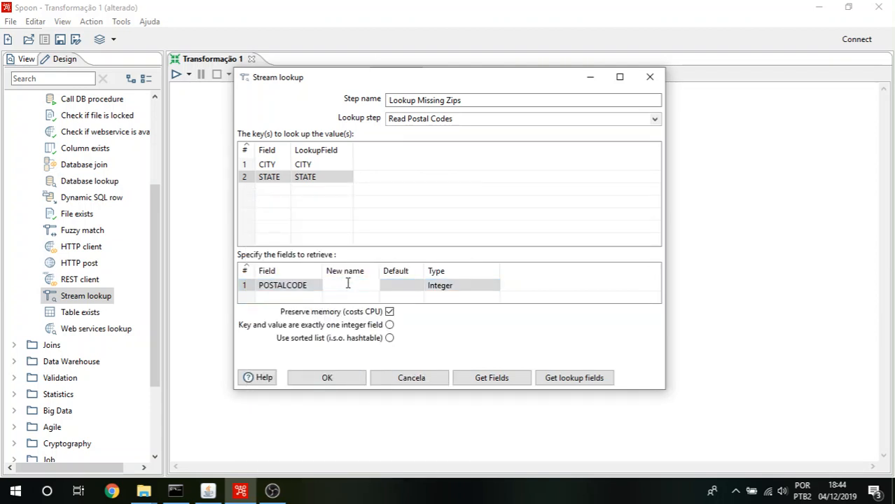
{"action": "type", "text": "ZIP_RESOLVED"}
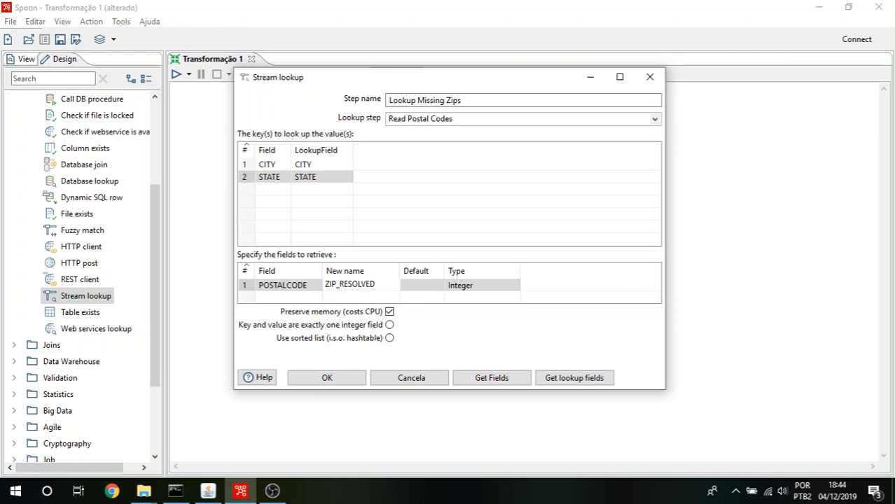
{"action": "left_click", "coordinate": [476, 283]}
{"action": "left_click", "coordinate": [520, 286]}
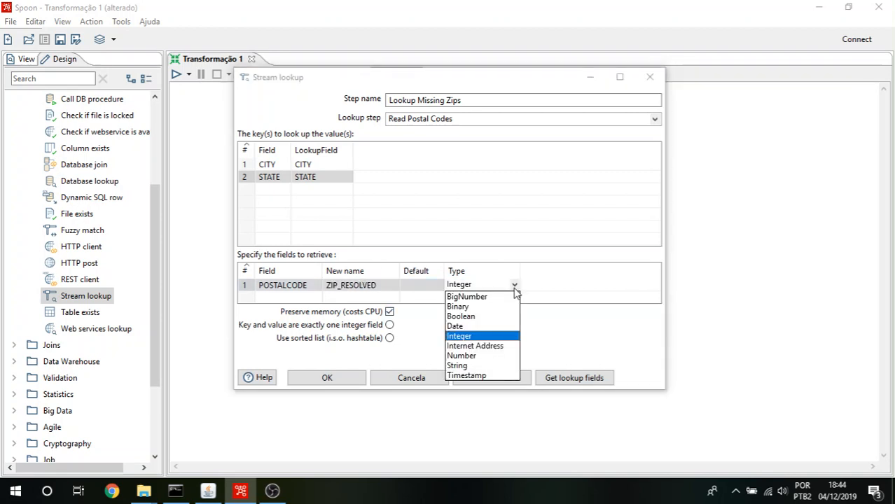
{"action": "left_click", "coordinate": [464, 365]}
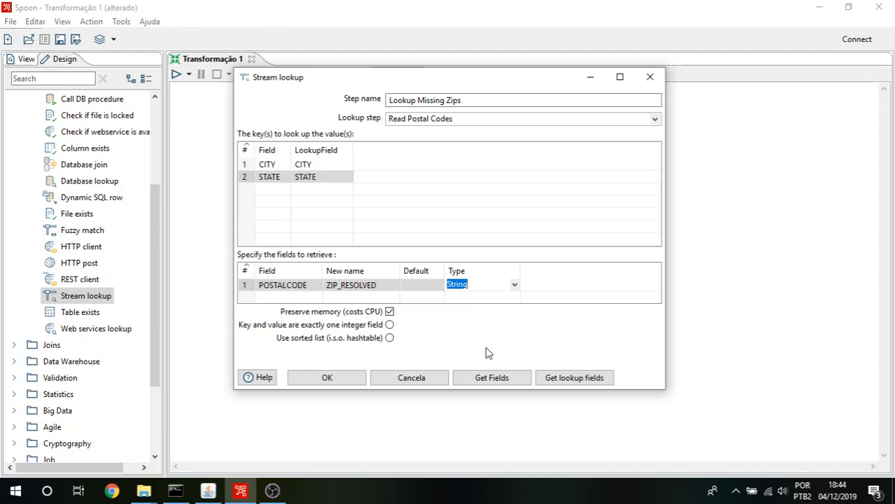
{"action": "left_click", "coordinate": [354, 378]}
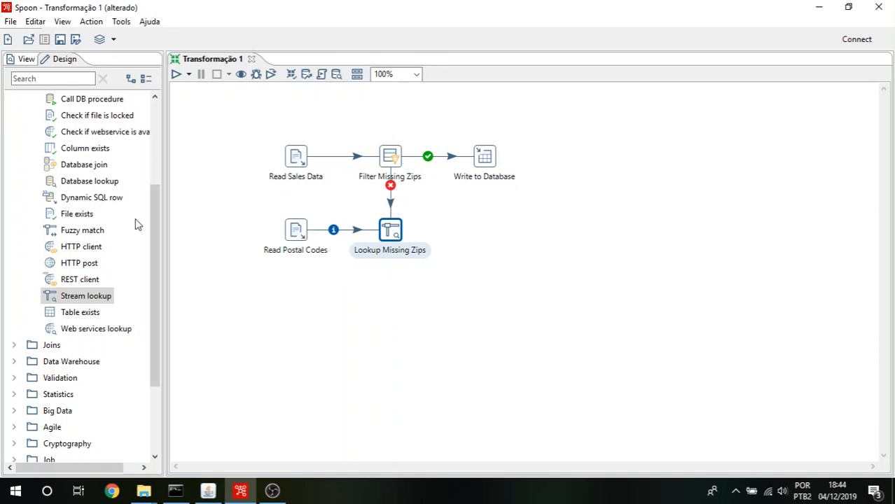
- Add a Select values step beside Lookup Missing Zips and connect a hop from Lookup Missing Zips to it
{"action": "scroll", "coordinate": [136, 224], "scroll_direction": "up", "scroll_amount": 3}
{"action": "left_click", "coordinate": [48, 233]}
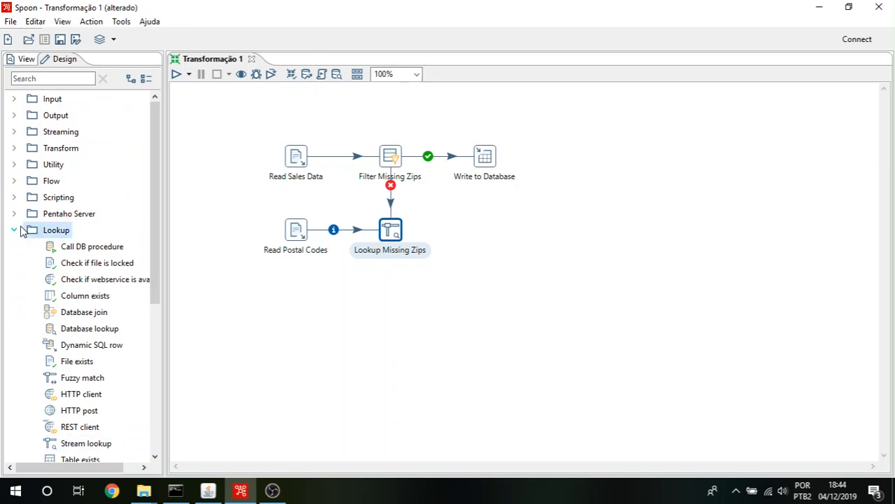
{"action": "left_click", "coordinate": [14, 230]}
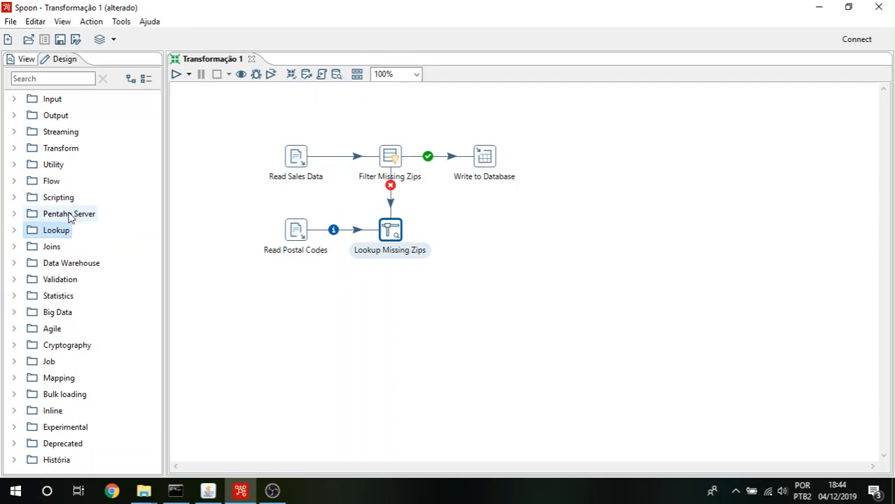
{"action": "left_click", "coordinate": [14, 147]}
{"action": "scroll", "coordinate": [60, 234], "scroll_direction": "down", "scroll_amount": 1}
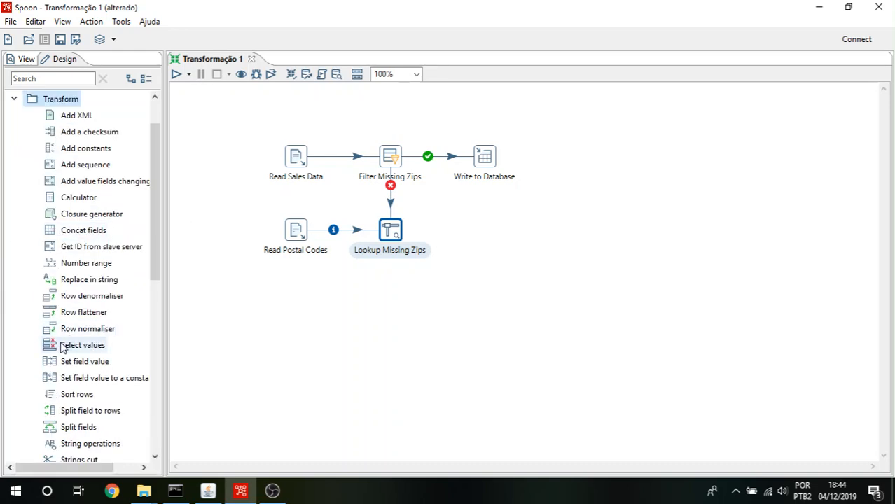
{"action": "left_click_drag", "start_coordinate": [67, 346], "coordinate": [482, 235]}
{"action": "mouse_move", "coordinate": [481, 236]}
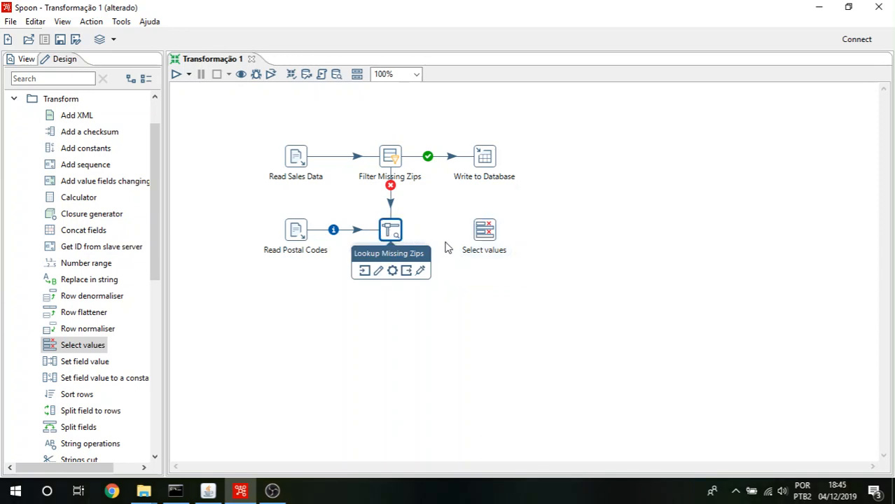
{"action": "left_click_drag", "start_coordinate": [401, 228], "coordinate": [488, 241]}
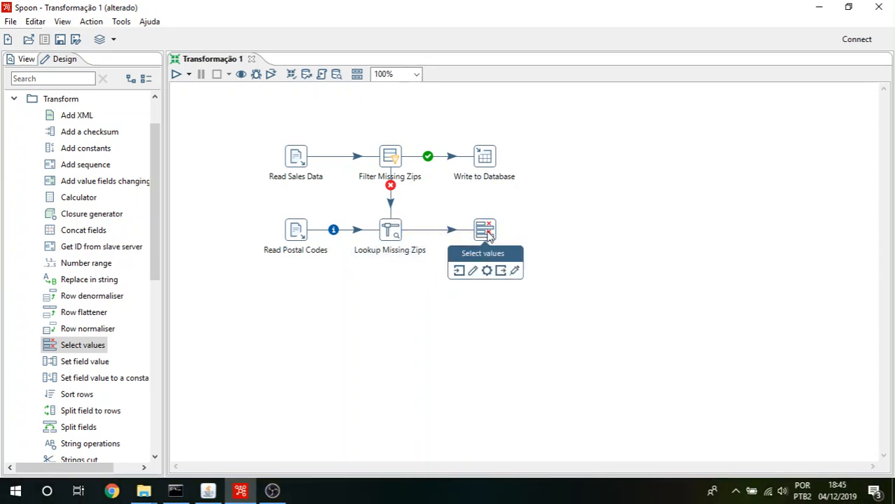
- Name the Select values step Prepare Field Layout and fill its field list with all incoming fields to select
{"action": "double_click", "coordinate": [488, 235]}
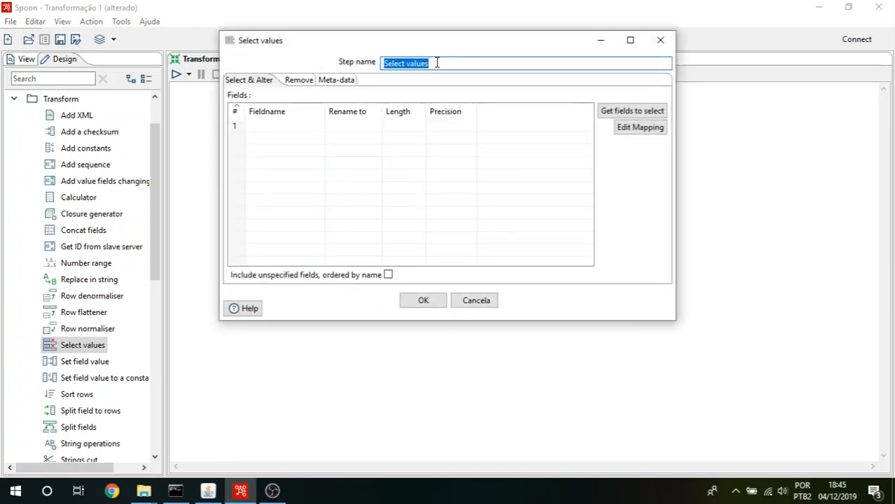
{"action": "type", "text": "Prepare Field Layout"}
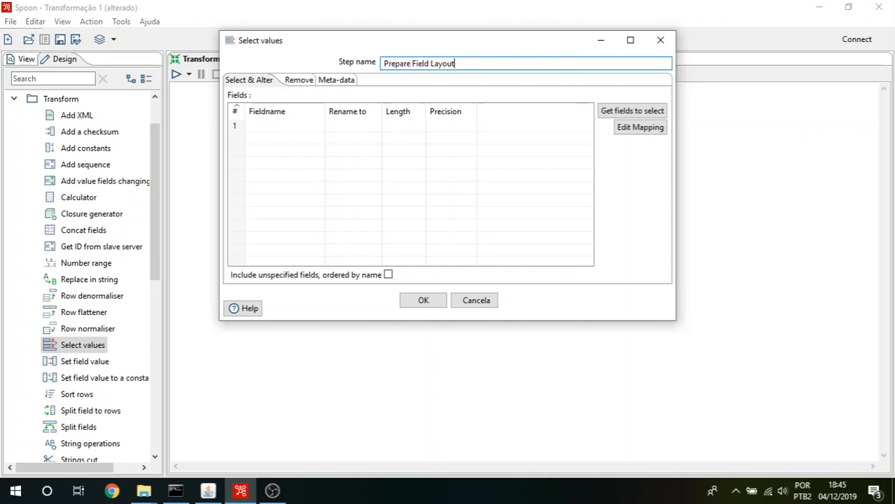
{"action": "left_click", "coordinate": [305, 125]}
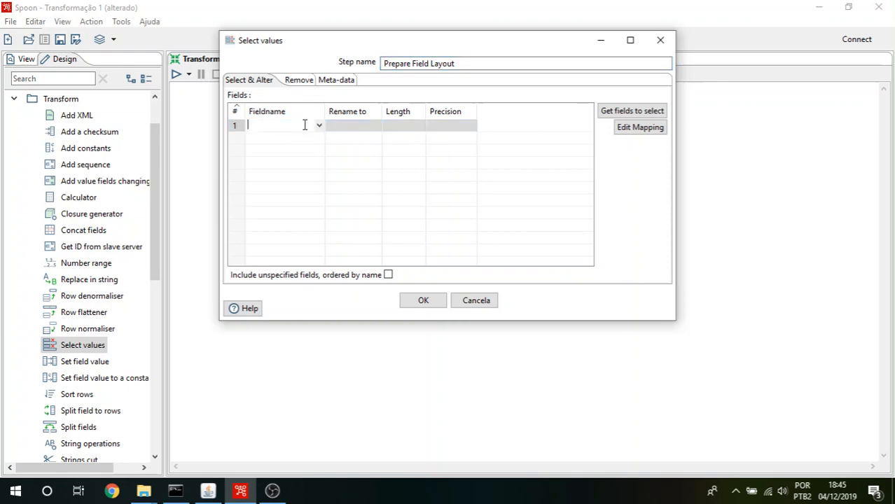
{"action": "left_click", "coordinate": [319, 127]}
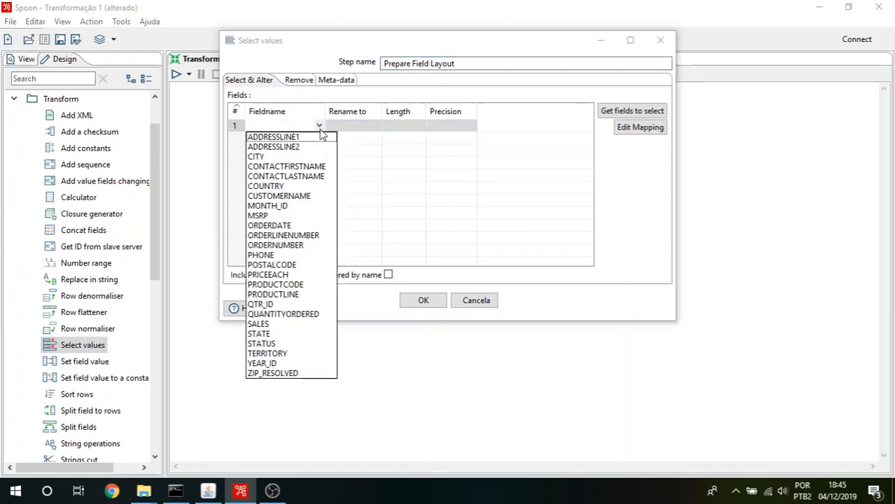
{"action": "left_click", "coordinate": [641, 164]}
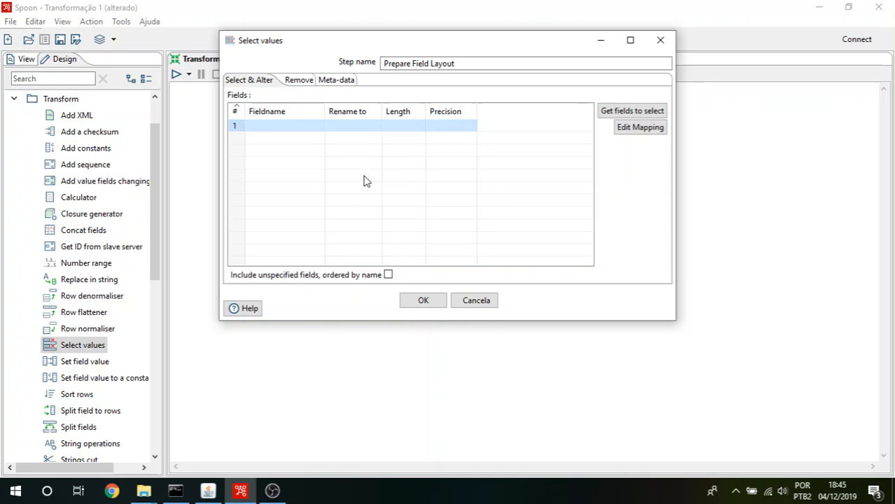
{"action": "left_click", "coordinate": [641, 111]}
- Move the ZIP_RESOLVED row up the field list to row 20, directly above POSTALCODE
{"action": "scroll", "coordinate": [405, 185], "scroll_direction": "down", "scroll_amount": 5}
{"action": "scroll", "coordinate": [405, 184], "scroll_direction": "up", "scroll_amount": 5}
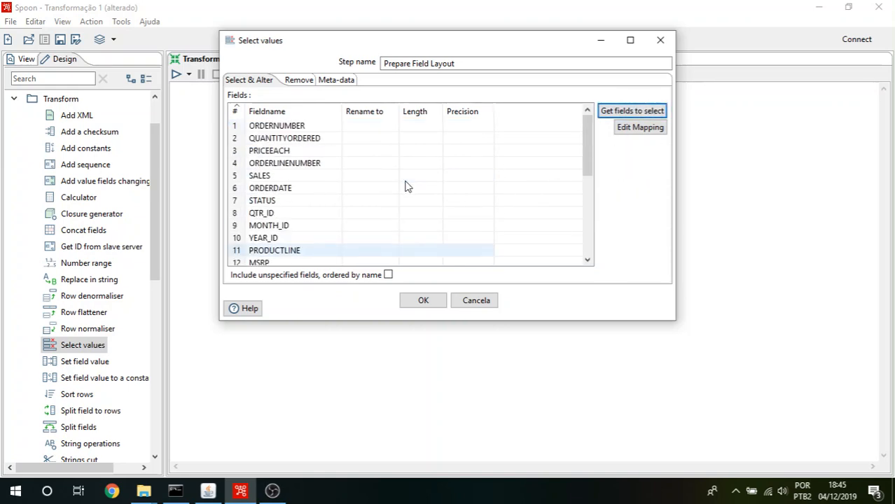
{"action": "scroll", "coordinate": [405, 184], "scroll_direction": "down", "scroll_amount": 5}
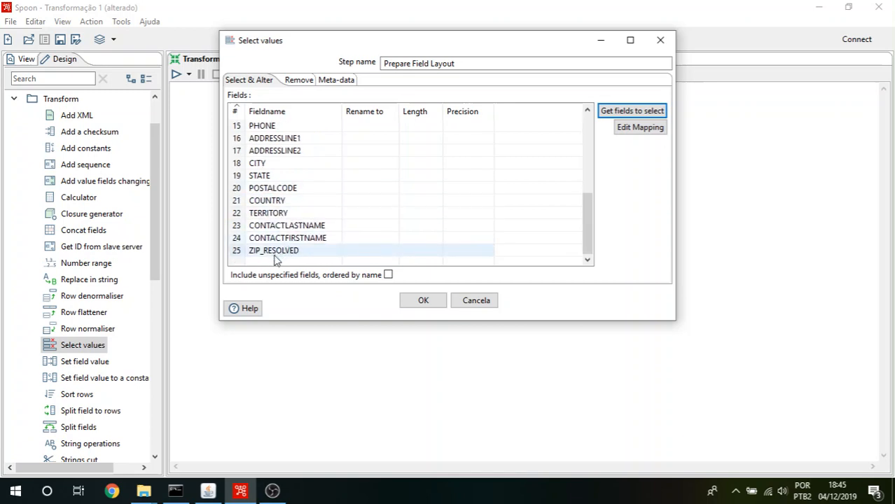
{"action": "scroll", "coordinate": [270, 256], "scroll_direction": "up", "scroll_amount": 2}
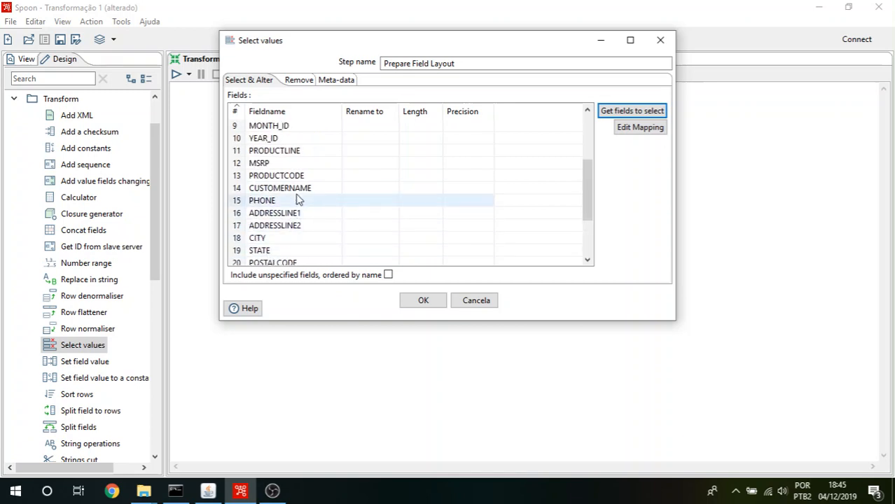
{"action": "scroll", "coordinate": [297, 196], "scroll_direction": "up", "scroll_amount": 2}
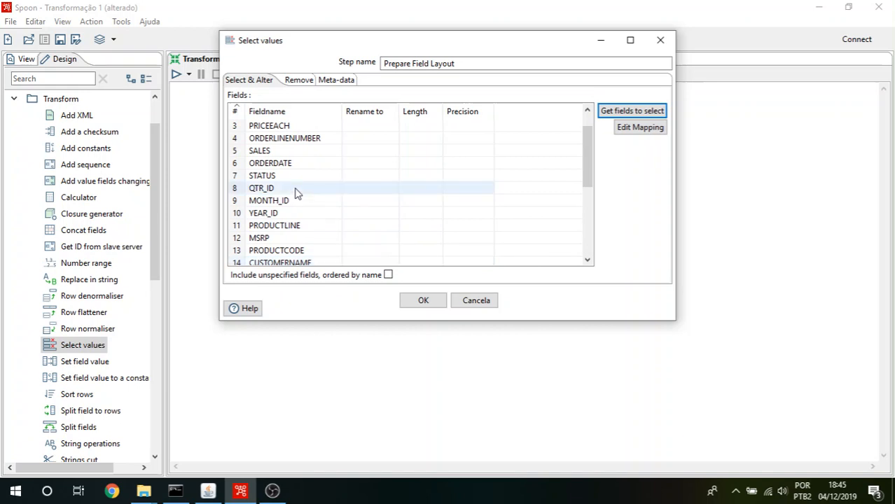
{"action": "scroll", "coordinate": [295, 193], "scroll_direction": "down", "scroll_amount": 4}
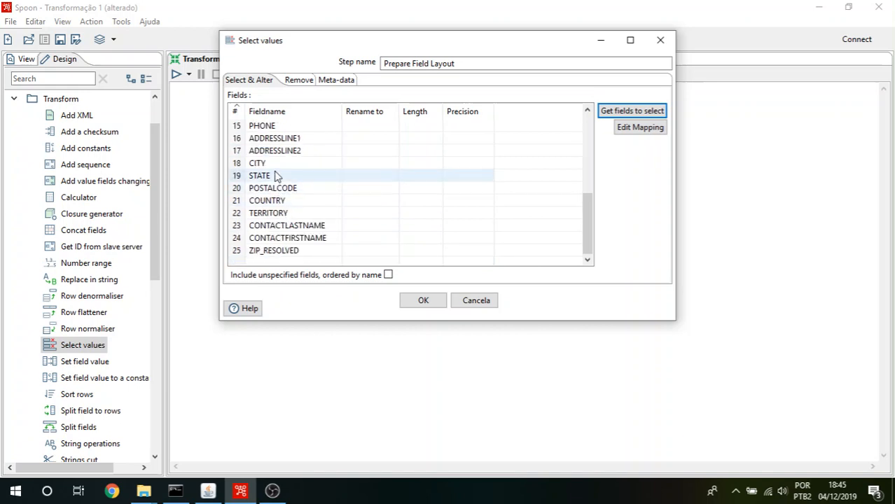
{"action": "scroll", "coordinate": [276, 178], "scroll_direction": "up", "scroll_amount": 2}
{"action": "scroll", "coordinate": [294, 207], "scroll_direction": "down", "scroll_amount": 2}
{"action": "left_click", "coordinate": [234, 251]}
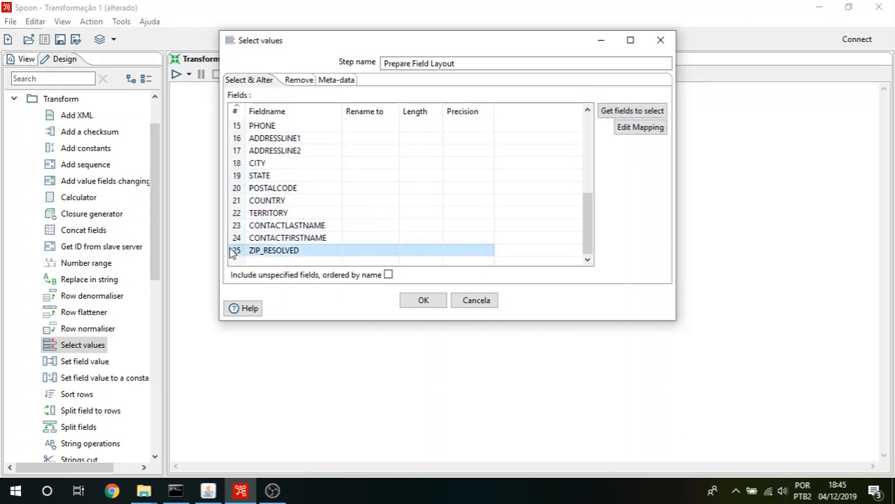
{"action": "left_click", "coordinate": [245, 259]}
{"action": "left_click", "coordinate": [239, 239]}
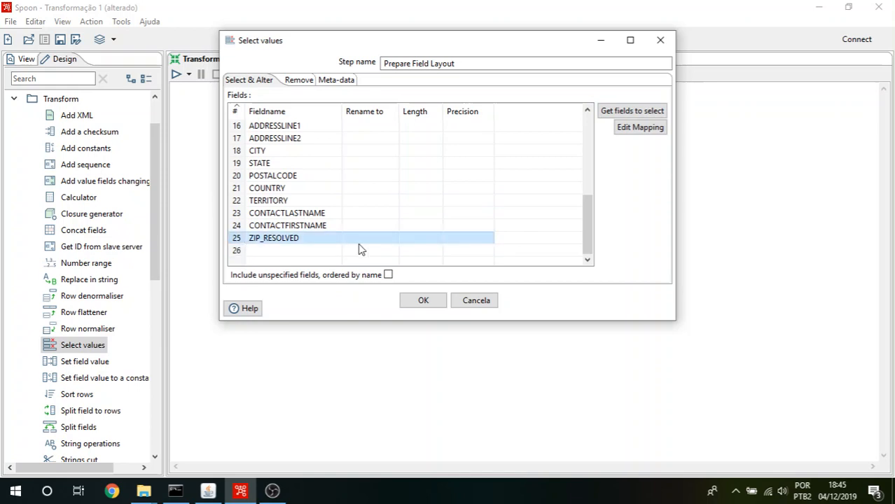
{"action": "key", "text": "ctrl+Up"}
{"action": "key", "text": "ctrl+Up"}
{"action": "key", "text": "ctrl+Up"}
{"action": "key", "text": "ctrl+Up"}
{"action": "key", "text": "ctrl+Up"}
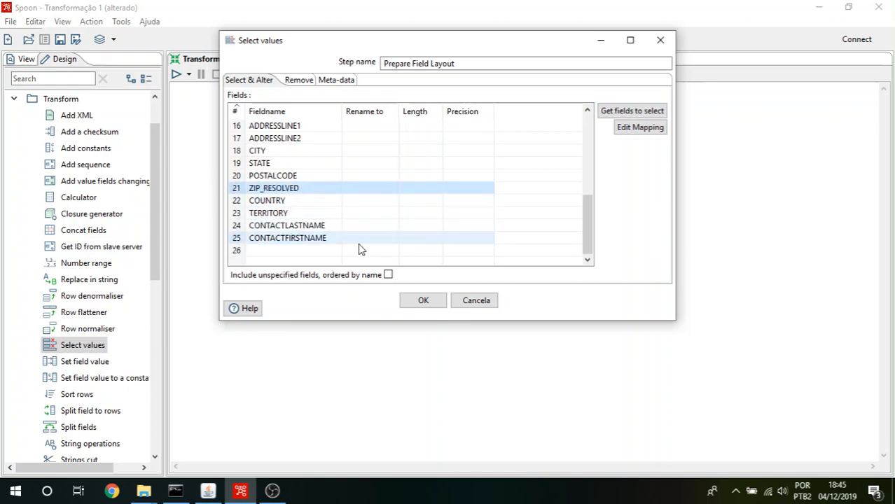
- Delete the original POSTALCODE row from the list of selected fields
{"action": "left_click", "coordinate": [238, 188]}
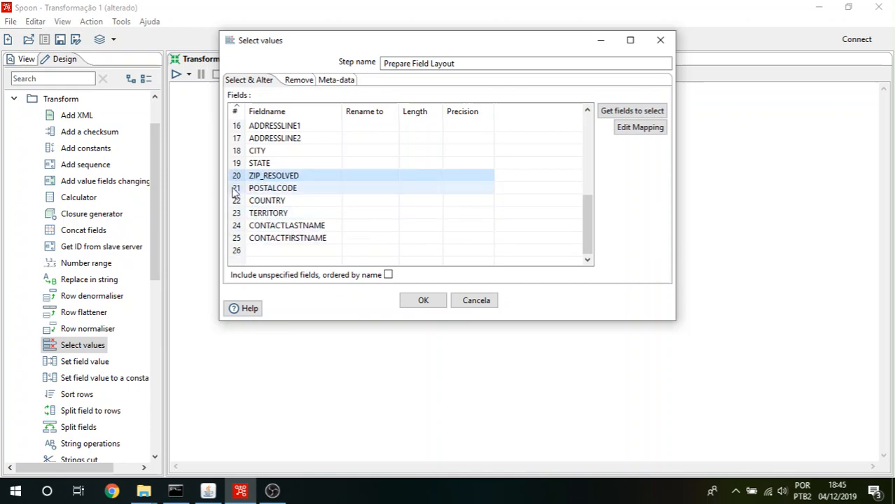
{"action": "right_click", "coordinate": [238, 188]}
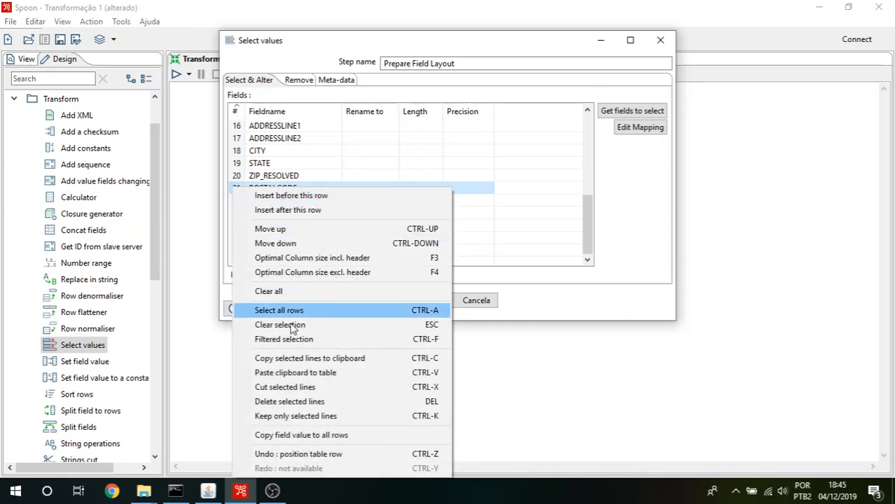
{"action": "left_click", "coordinate": [330, 403]}
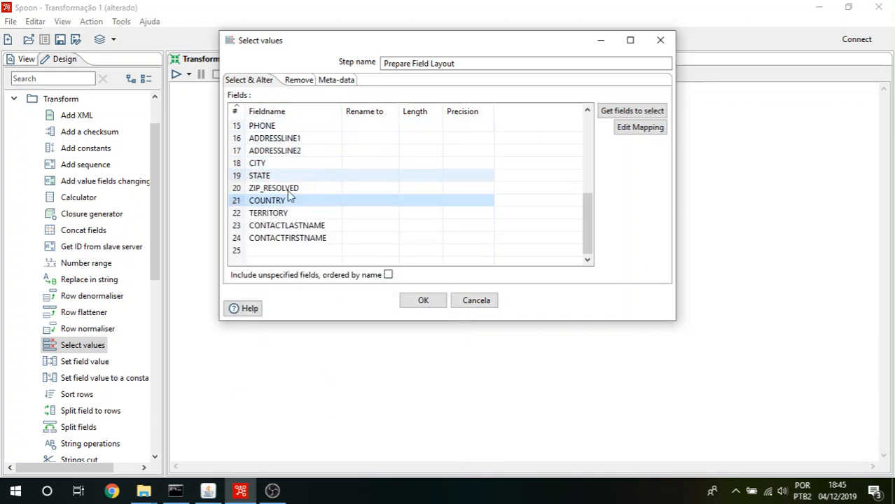
- Add a meta-data change that renames ZIP_RESOLVED to POSTALCODE with type String, and accept the Prepare Field Layout settings
{"action": "left_click", "coordinate": [330, 82]}
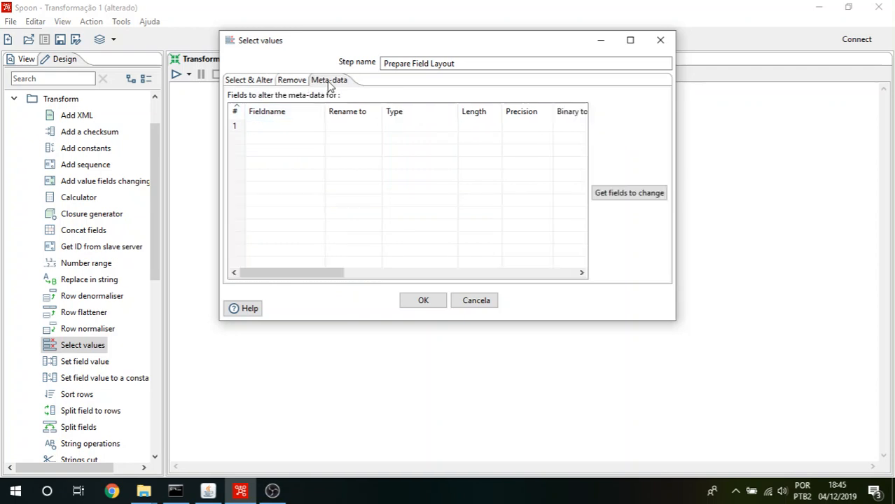
{"action": "left_click", "coordinate": [293, 123]}
{"action": "left_click", "coordinate": [318, 125]}
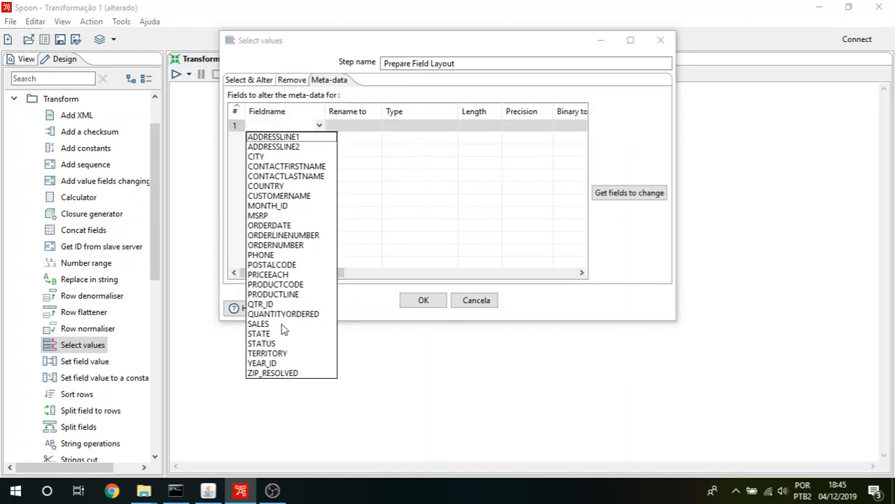
{"action": "left_click", "coordinate": [288, 370]}
{"action": "left_click", "coordinate": [364, 127]}
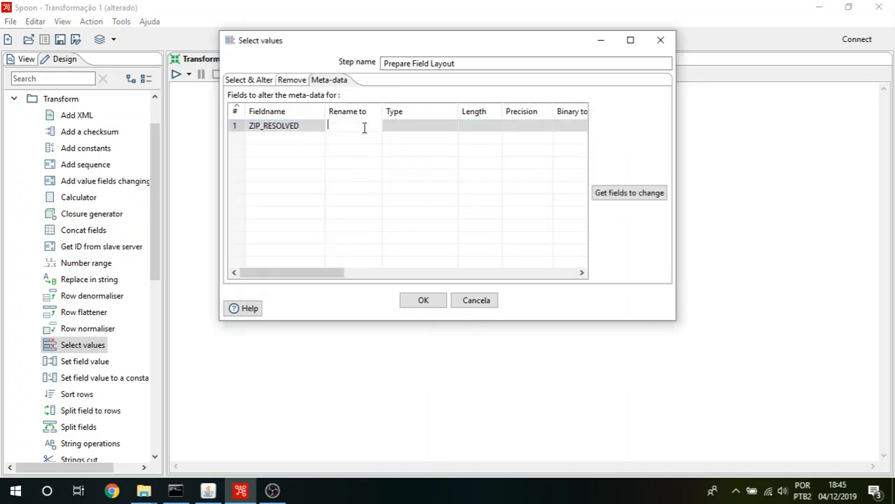
{"action": "type", "text": "POSTALCODE"}
{"action": "key", "text": "Tab"}
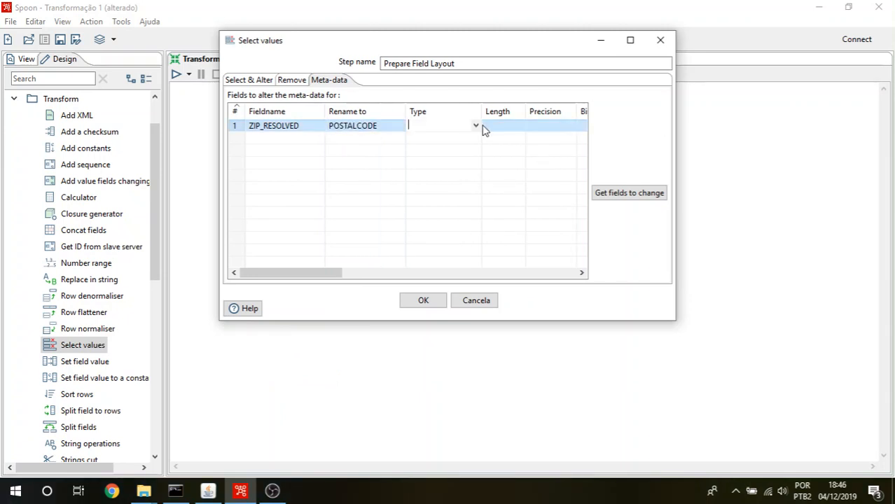
{"action": "left_click", "coordinate": [476, 126]}
{"action": "left_click", "coordinate": [444, 216]}
{"action": "left_click", "coordinate": [507, 124]}
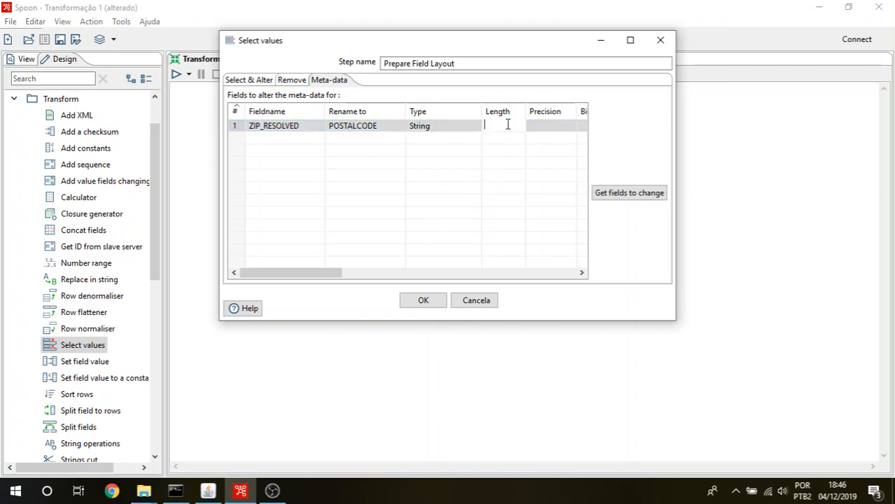
{"action": "left_click", "coordinate": [247, 80]}
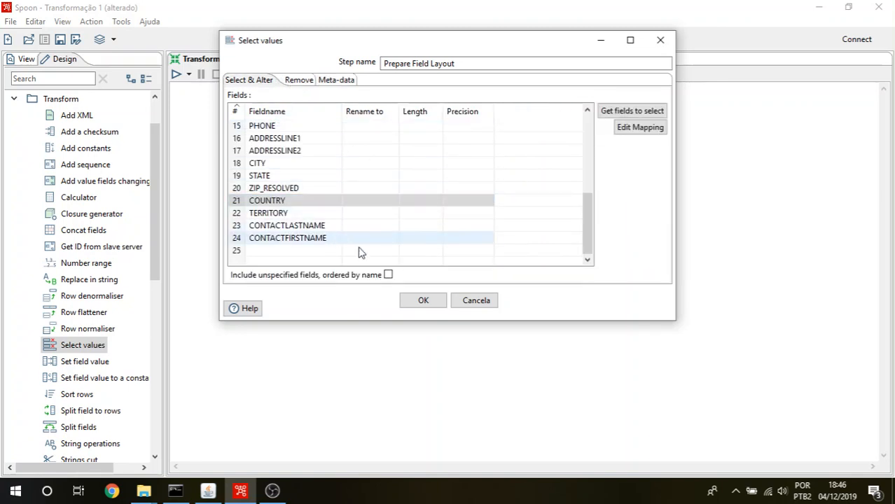
{"action": "left_click", "coordinate": [423, 301]}
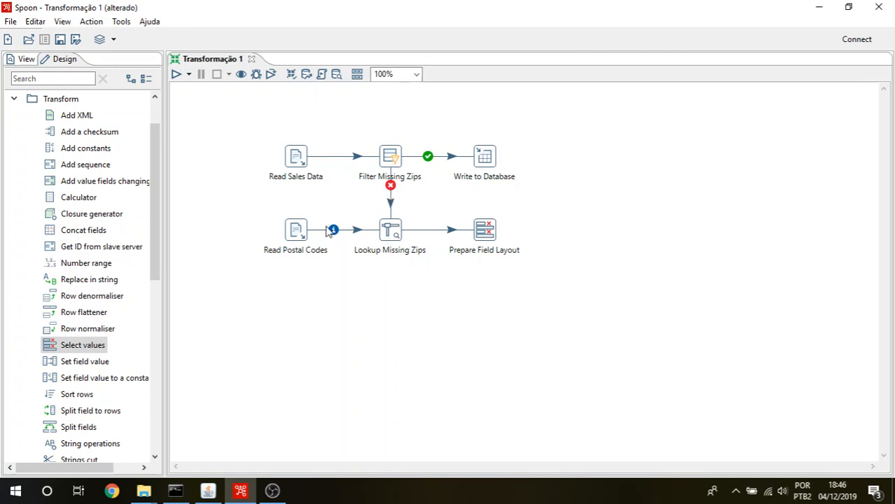
- Preview the Lookup Missing Zips step's output and look through its rows
{"action": "left_click", "coordinate": [390, 237]}
{"action": "right_click", "coordinate": [390, 236]}
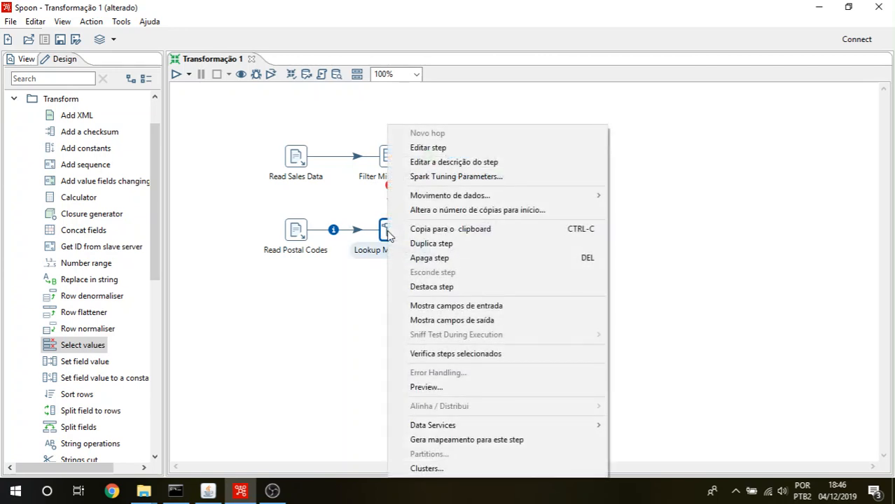
{"action": "left_click", "coordinate": [427, 389]}
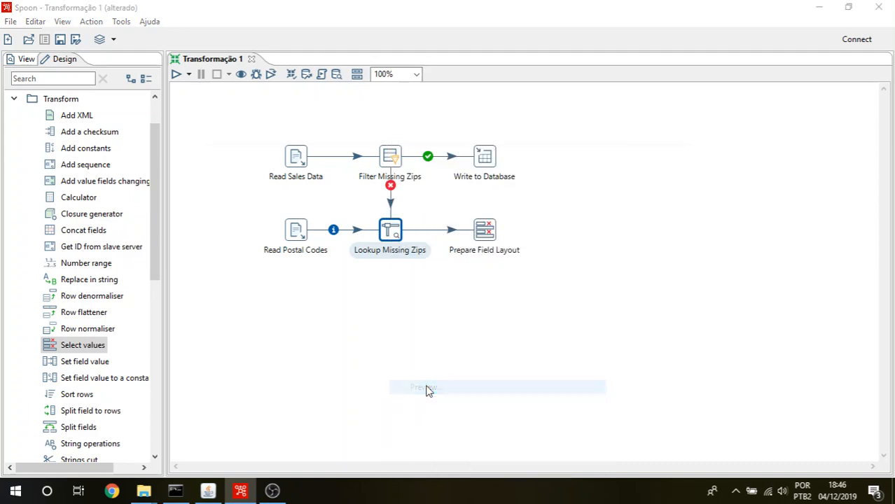
{"action": "left_click", "coordinate": [378, 333]}
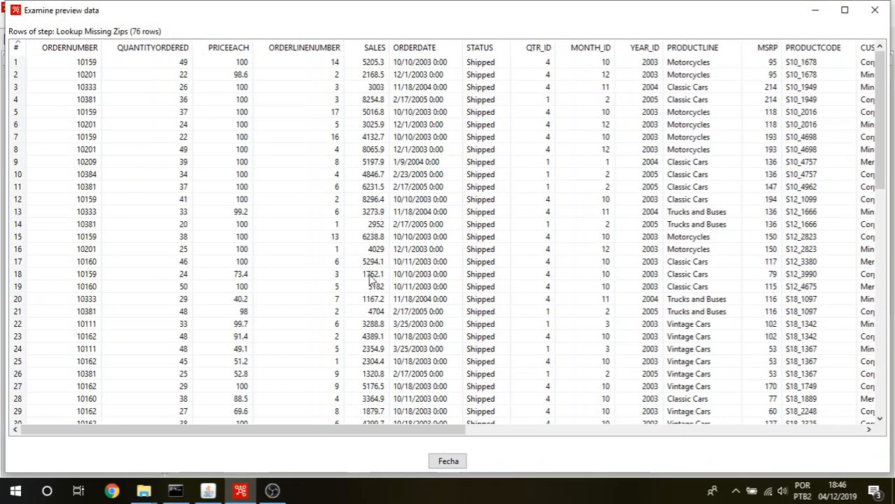
{"action": "scroll", "coordinate": [868, 221], "scroll_direction": "down", "scroll_amount": 16}
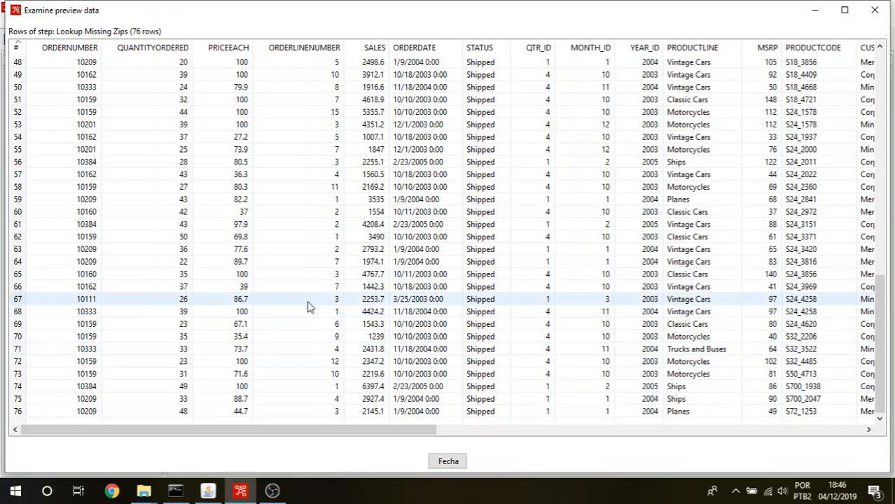
{"action": "scroll", "coordinate": [308, 301], "scroll_direction": "up", "scroll_amount": 16}
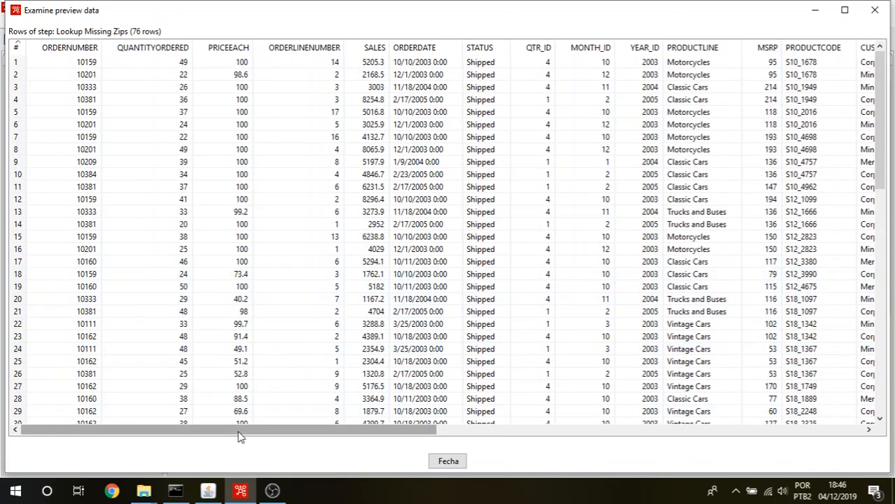
- Compare the POSTALCODE and ZIP_RESOLVED columns across the previewed rows, and close the preview
{"action": "left_click_drag", "start_coordinate": [238, 436], "coordinate": [331, 446]}
{"action": "left_click_drag", "start_coordinate": [348, 430], "coordinate": [394, 430]}
{"action": "scroll", "coordinate": [490, 384], "scroll_direction": "right", "scroll_amount": 10}
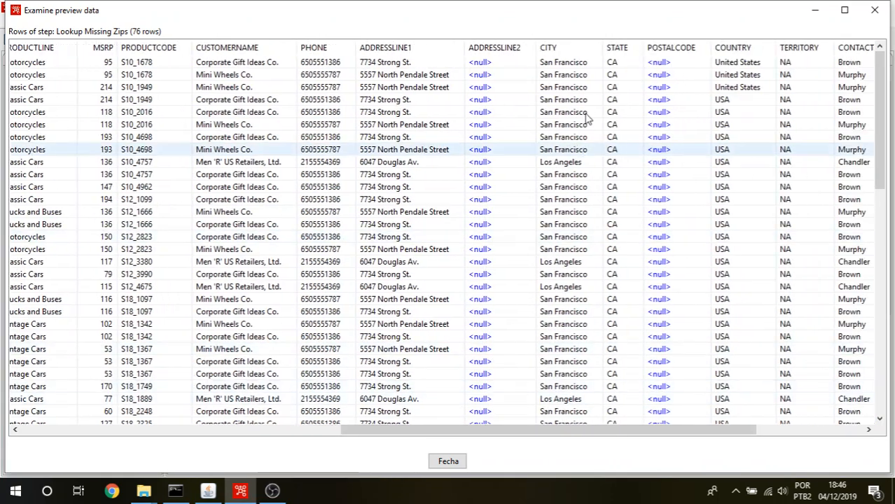
{"action": "scroll", "coordinate": [661, 77], "scroll_direction": "down", "scroll_amount": 10}
{"action": "scroll", "coordinate": [670, 163], "scroll_direction": "up", "scroll_amount": 10}
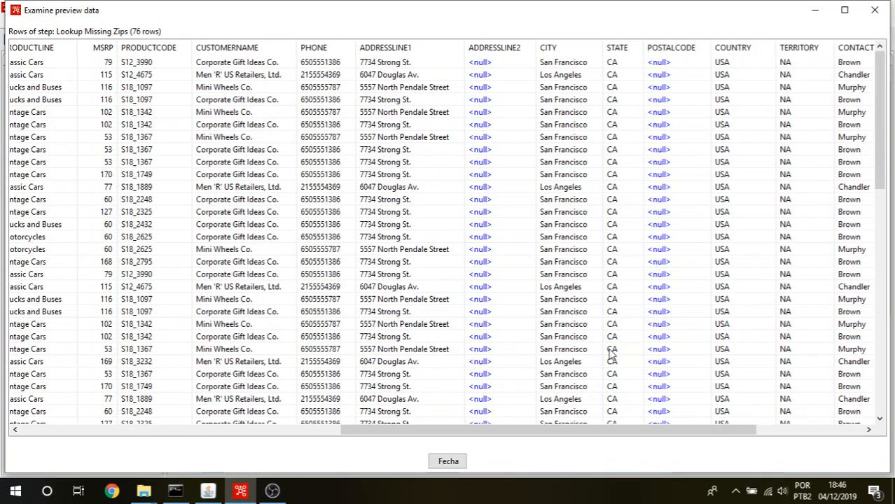
{"action": "left_click_drag", "start_coordinate": [592, 430], "coordinate": [775, 455]}
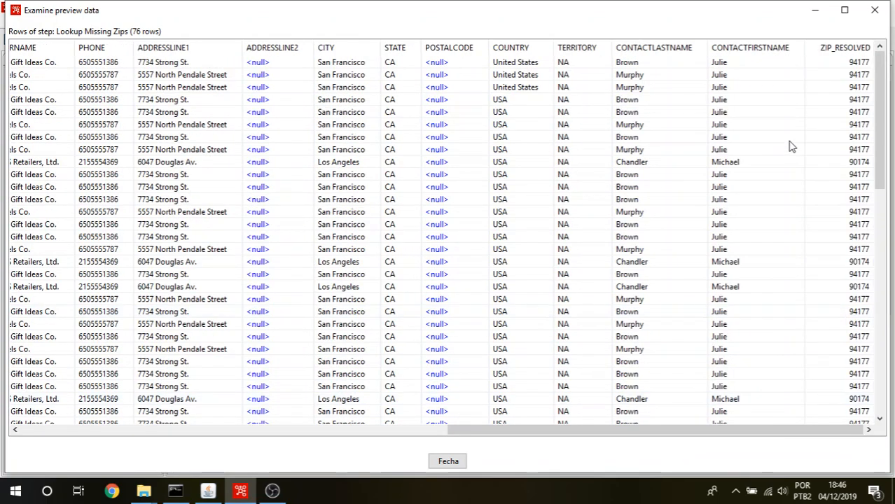
{"action": "scroll", "coordinate": [840, 70], "scroll_direction": "down", "scroll_amount": 15}
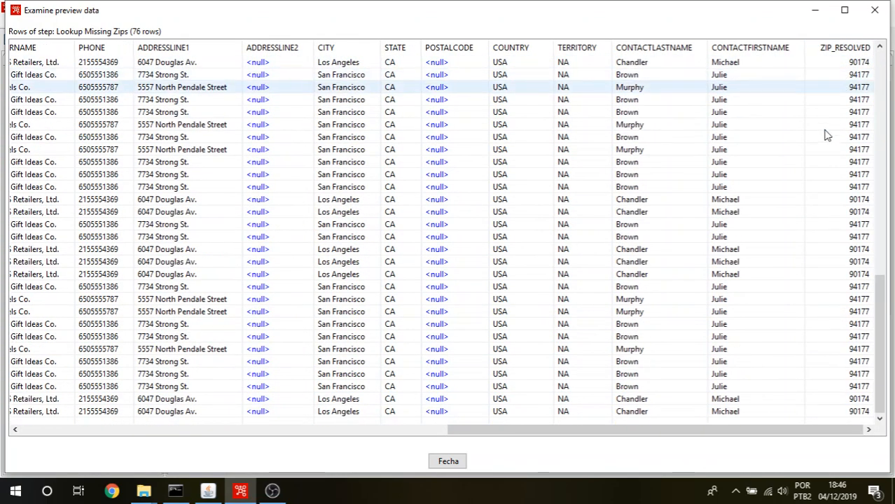
{"action": "scroll", "coordinate": [826, 133], "scroll_direction": "up", "scroll_amount": 15}
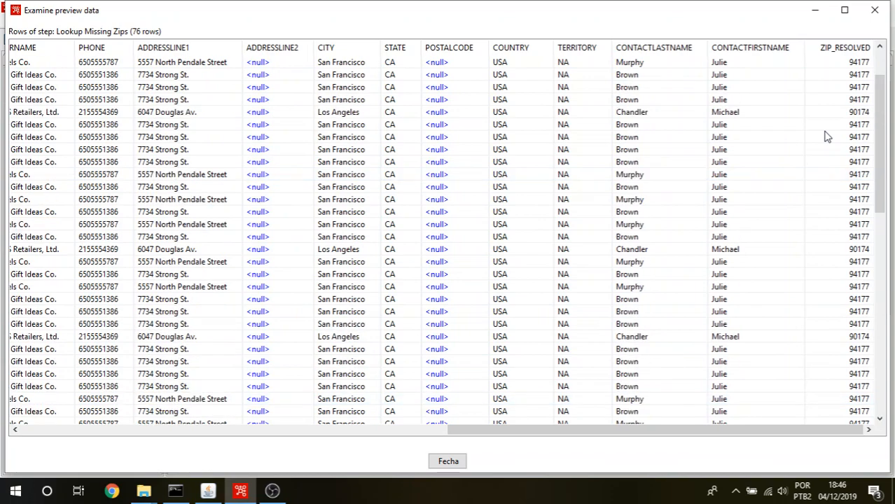
{"action": "left_click", "coordinate": [448, 461]}
{"action": "left_click", "coordinate": [462, 275]}
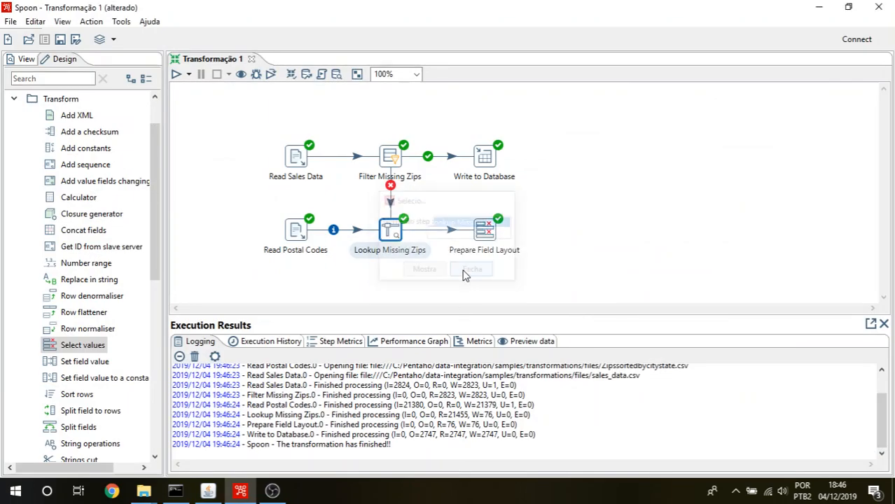
- Connect Prepare Field Layout to Write to Database with a main output hop
{"action": "mouse_move", "coordinate": [488, 232]}
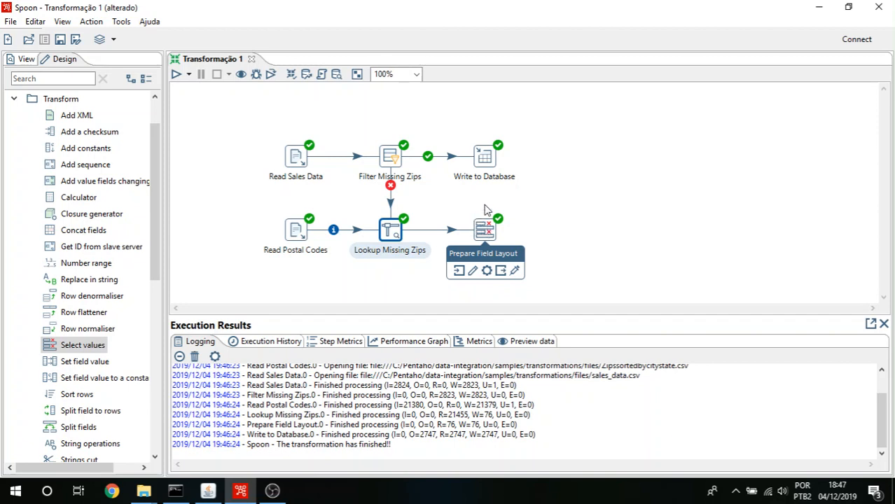
{"action": "left_click_drag", "start_coordinate": [487, 231], "coordinate": [489, 171]}
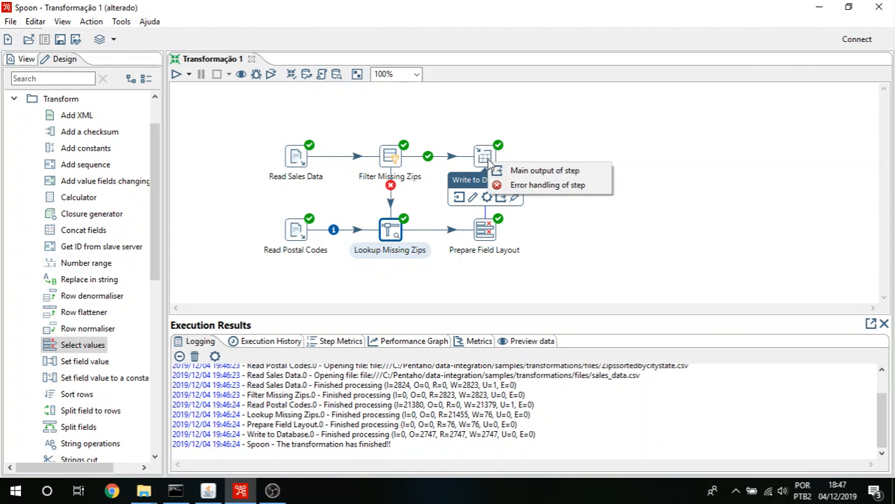
{"action": "left_click", "coordinate": [535, 172]}
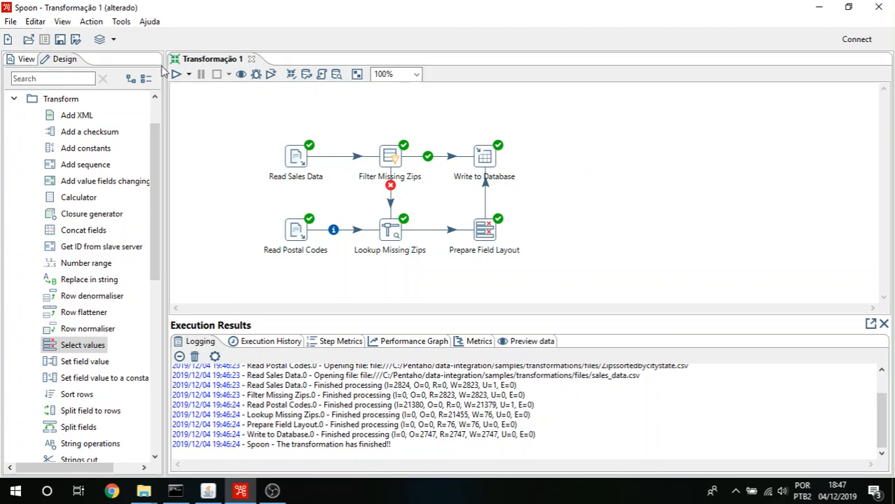
- Run the transformation with the Pentaho local configuration, saving it as Sales Example in the samples transformations folder
{"action": "left_click", "coordinate": [92, 22]}
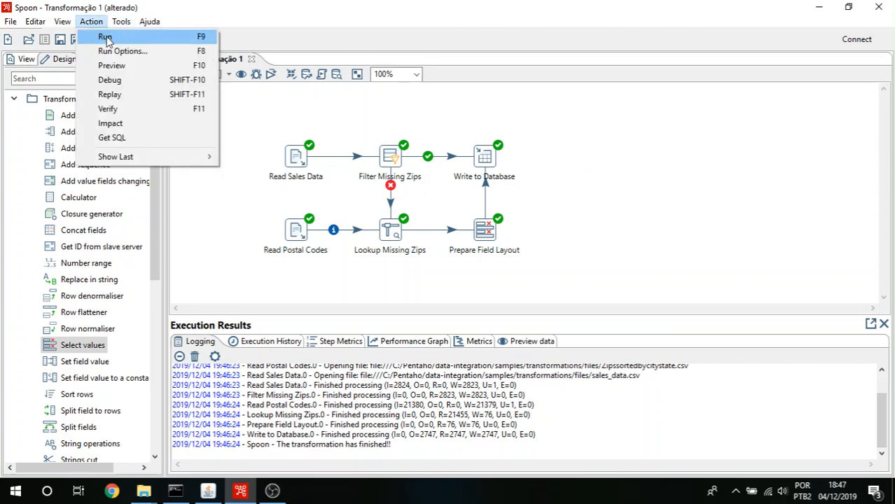
{"action": "left_click", "coordinate": [105, 37]}
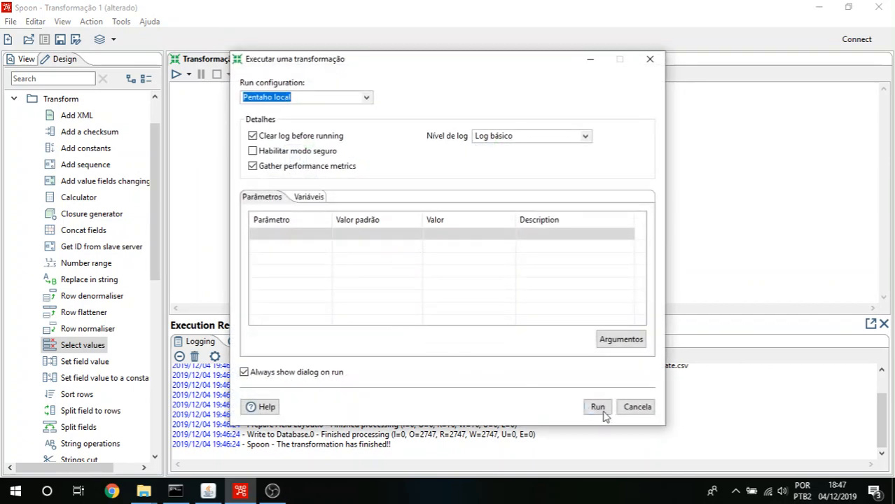
{"action": "left_click", "coordinate": [599, 408]}
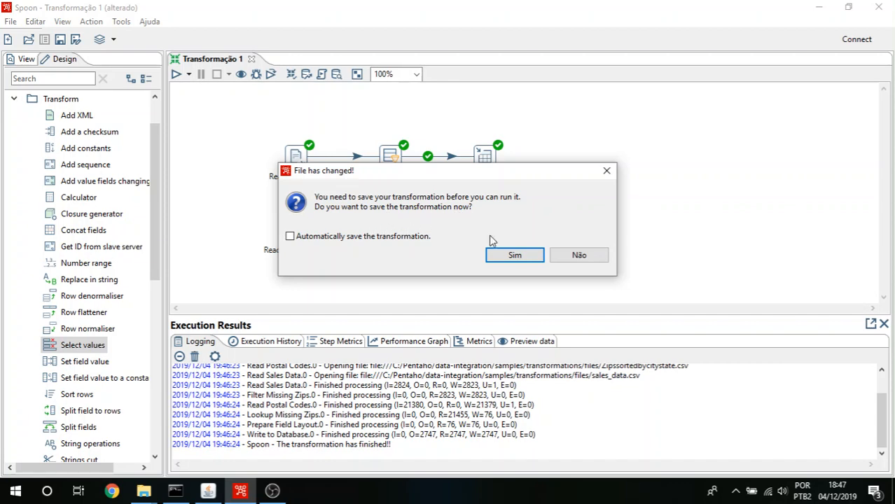
{"action": "left_click", "coordinate": [513, 255]}
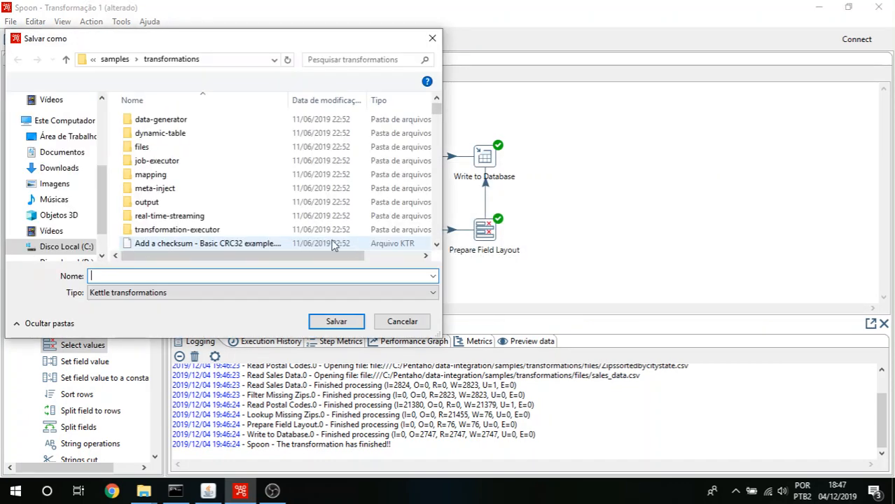
{"action": "type", "text": "Sales Example"}
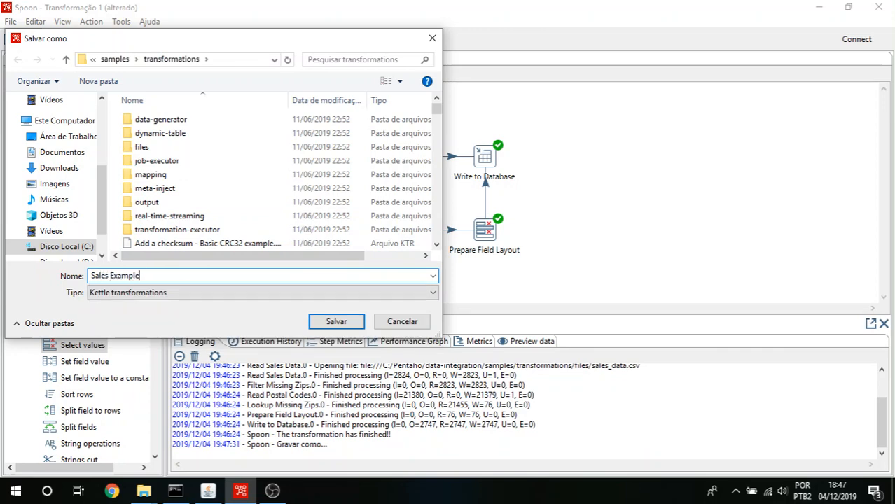
{"action": "key", "text": "Return"}
{"action": "key", "text": "F9"}
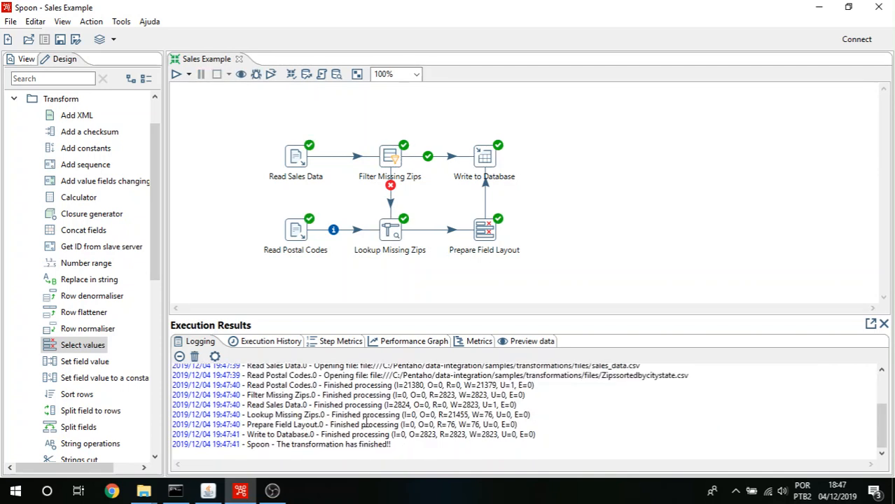
- Examine the run's metrics for the initialization and execution times of each step
{"action": "left_click", "coordinate": [476, 344]}
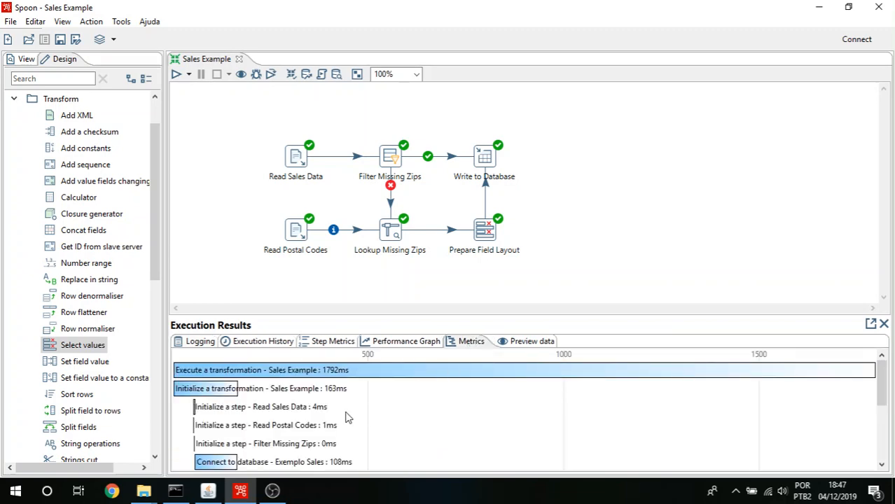
{"action": "scroll", "coordinate": [345, 417], "scroll_direction": "down", "scroll_amount": 3}
{"action": "scroll", "coordinate": [345, 418], "scroll_direction": "up", "scroll_amount": 5}
{"action": "scroll", "coordinate": [322, 387], "scroll_direction": "down", "scroll_amount": 3}
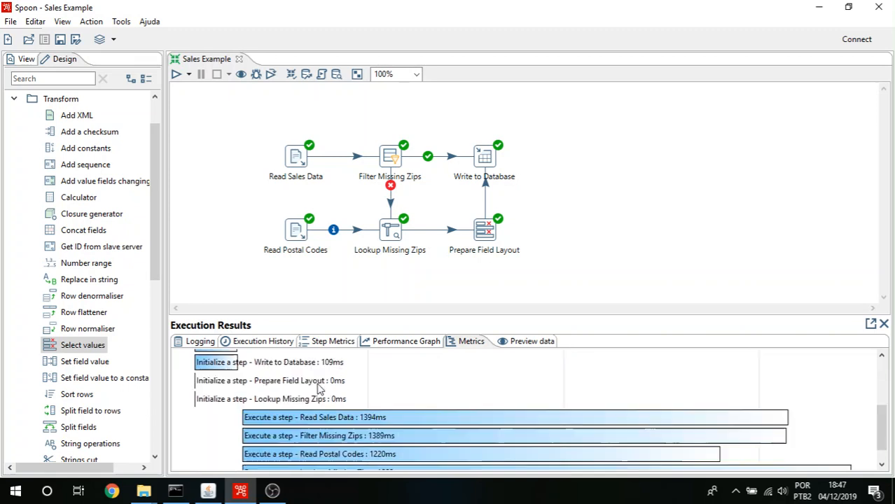
{"action": "scroll", "coordinate": [312, 399], "scroll_direction": "up", "scroll_amount": 5}
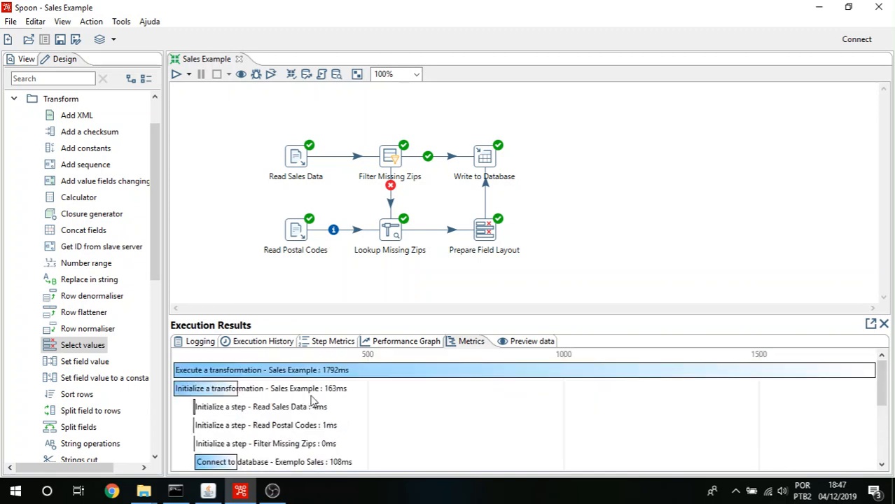
{"action": "scroll", "coordinate": [318, 403], "scroll_direction": "down", "scroll_amount": 3}
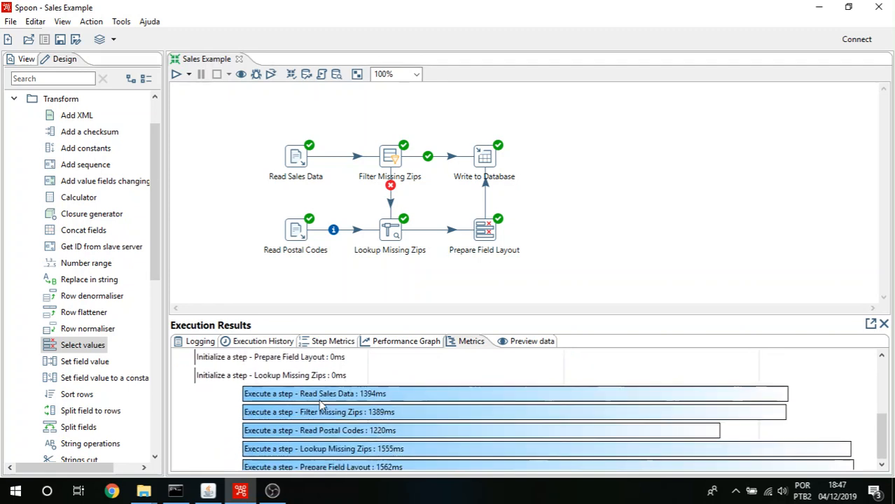
{"action": "scroll", "coordinate": [320, 402], "scroll_direction": "up", "scroll_amount": 1}
{"action": "scroll", "coordinate": [334, 391], "scroll_direction": "down", "scroll_amount": 1}
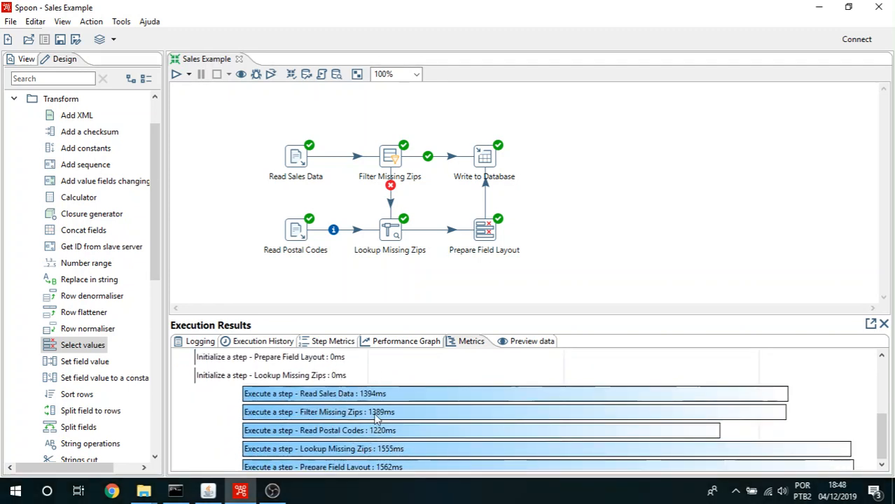
{"action": "scroll", "coordinate": [382, 433], "scroll_direction": "up", "scroll_amount": 5}
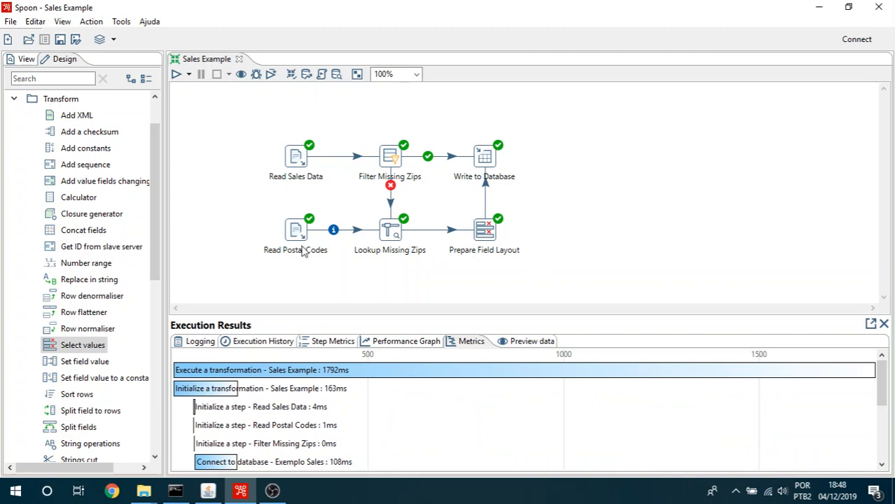
{"action": "left_click", "coordinate": [336, 74]}
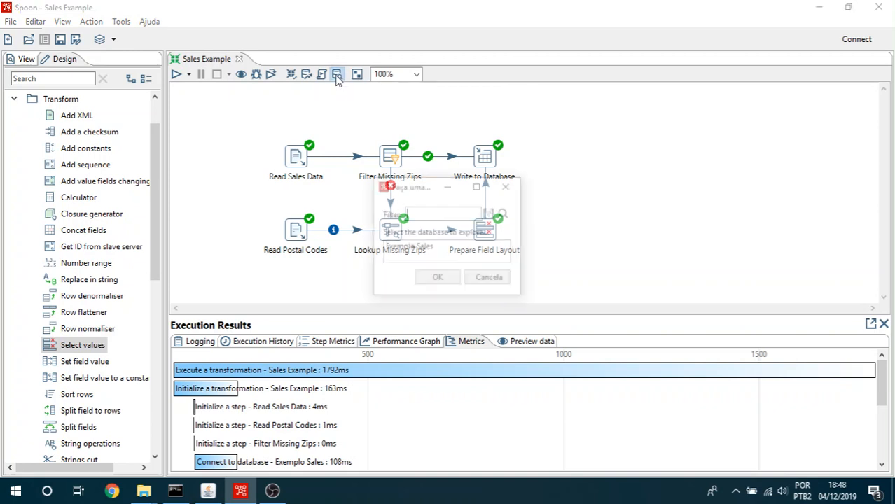
{"action": "double_click", "coordinate": [413, 250]}
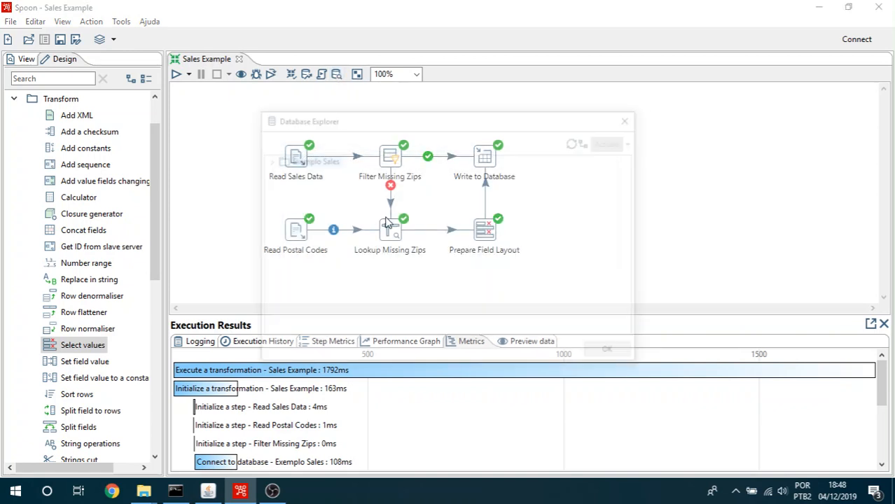
{"action": "left_click", "coordinate": [267, 160]}
{"action": "left_click", "coordinate": [278, 184]}
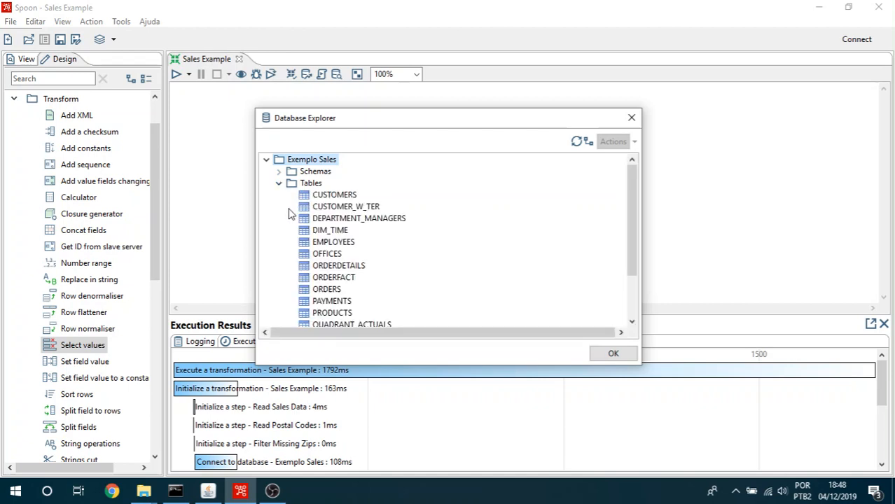
{"action": "scroll", "coordinate": [297, 210], "scroll_direction": "down", "scroll_amount": 2}
{"action": "double_click", "coordinate": [320, 281]}
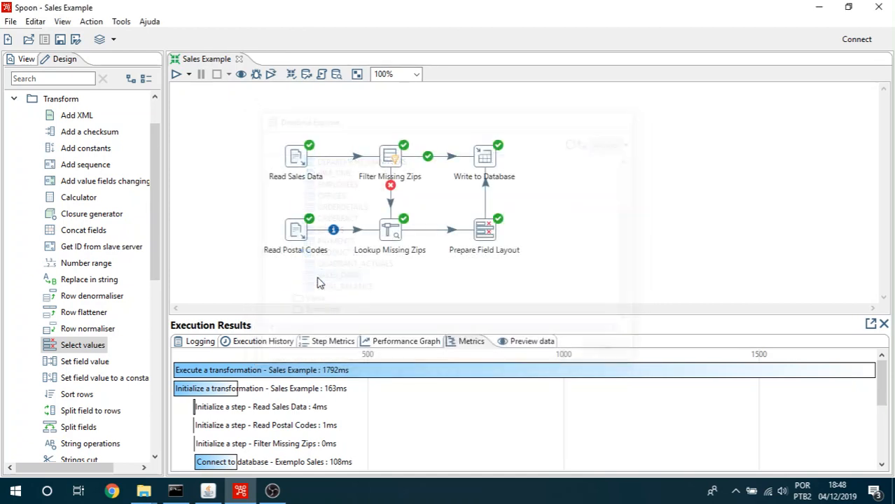
- Explore the Exemplo Sales database and preview the SALES_DATA table with a maximum of 10000 rows
{"action": "left_click", "coordinate": [336, 74]}
{"action": "double_click", "coordinate": [410, 247]}
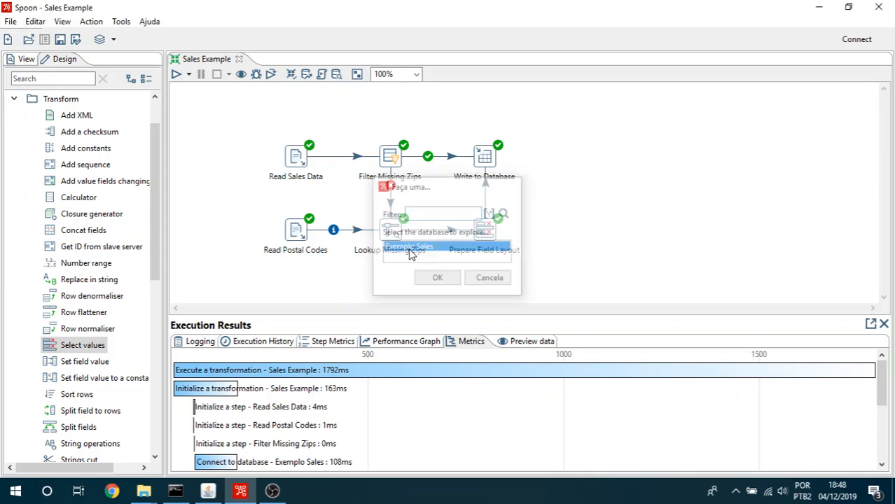
{"action": "left_click", "coordinate": [266, 160]}
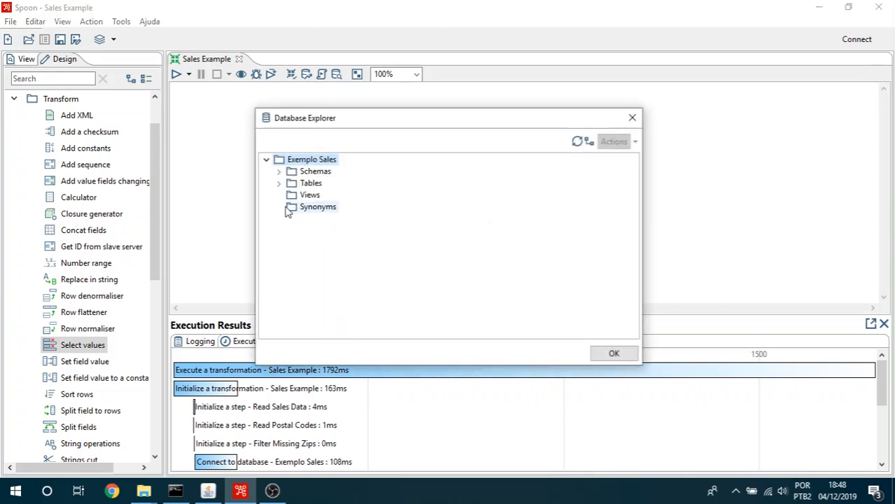
{"action": "left_click", "coordinate": [281, 184]}
{"action": "scroll", "coordinate": [323, 286], "scroll_direction": "down", "scroll_amount": 3}
{"action": "left_click", "coordinate": [328, 300]}
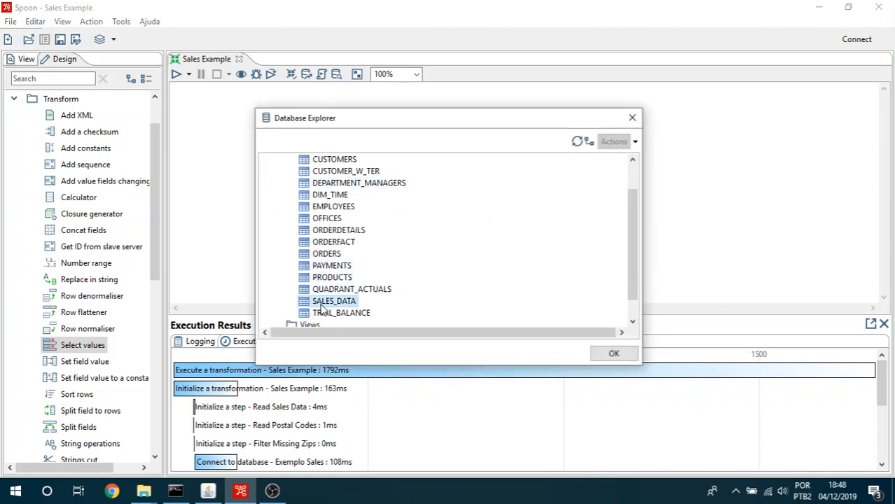
{"action": "left_click", "coordinate": [609, 142]}
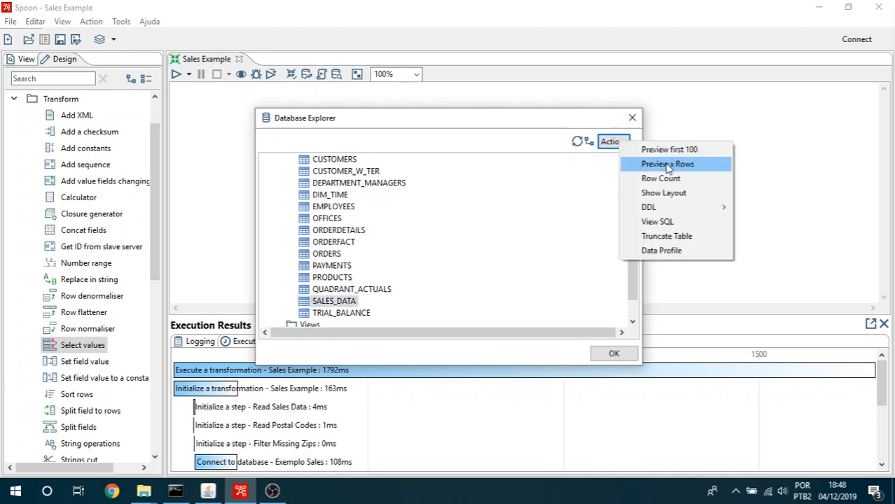
{"action": "left_click", "coordinate": [667, 165]}
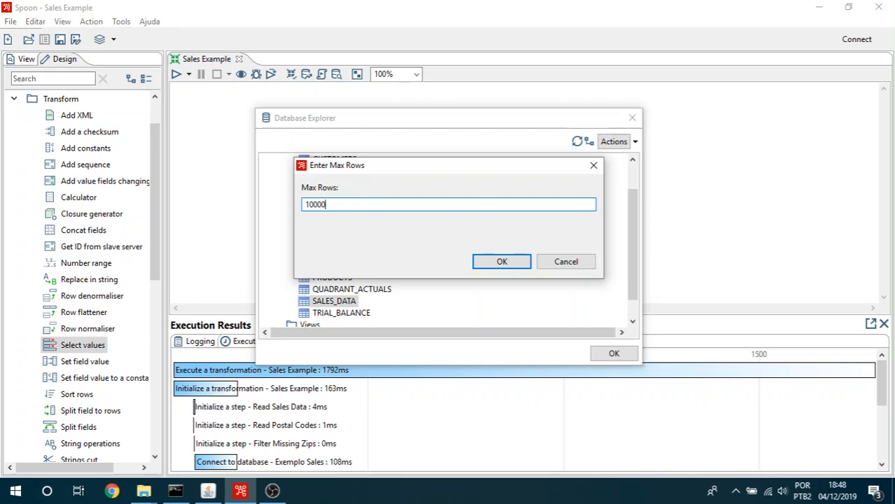
{"action": "left_click", "coordinate": [511, 267]}
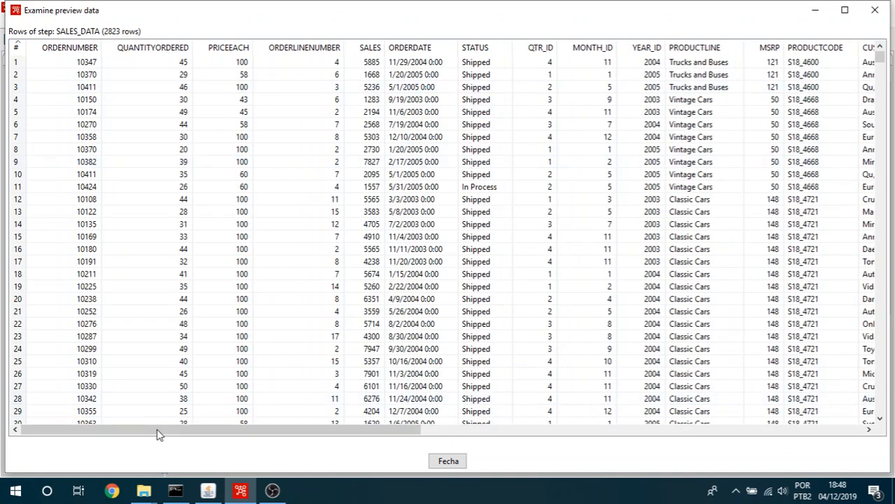
- Check the POSTALCODE column for missing values throughout the previewed SALES_DATA rows, and close the preview and the database explorer
{"action": "left_click_drag", "start_coordinate": [148, 432], "coordinate": [753, 462]}
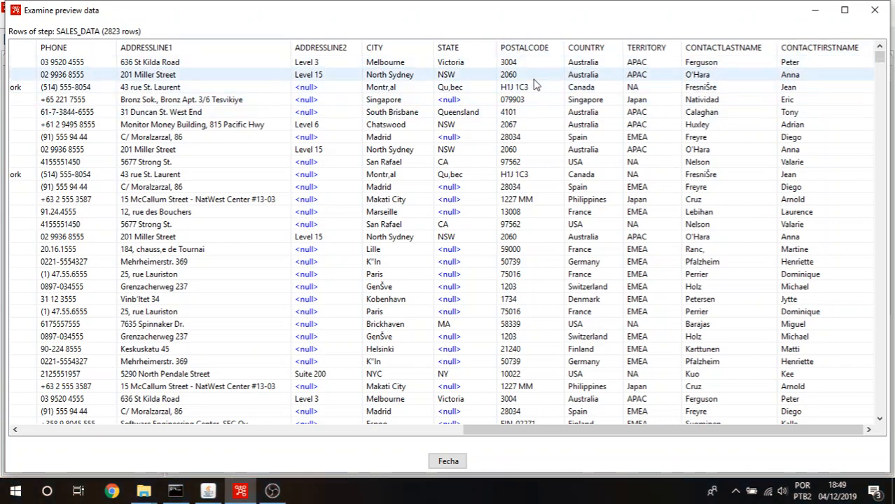
{"action": "scroll", "coordinate": [535, 85], "scroll_direction": "down", "scroll_amount": 15}
{"action": "scroll", "coordinate": [547, 173], "scroll_direction": "down", "scroll_amount": 20}
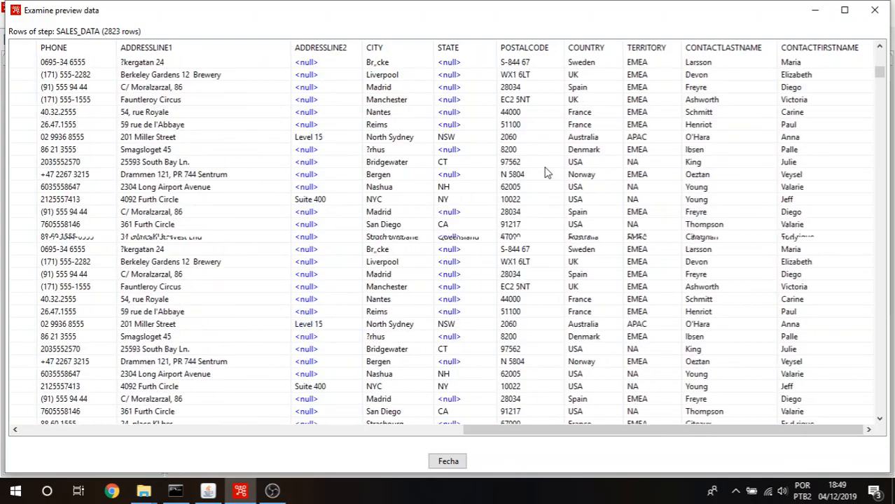
{"action": "scroll", "coordinate": [546, 173], "scroll_direction": "down", "scroll_amount": 20}
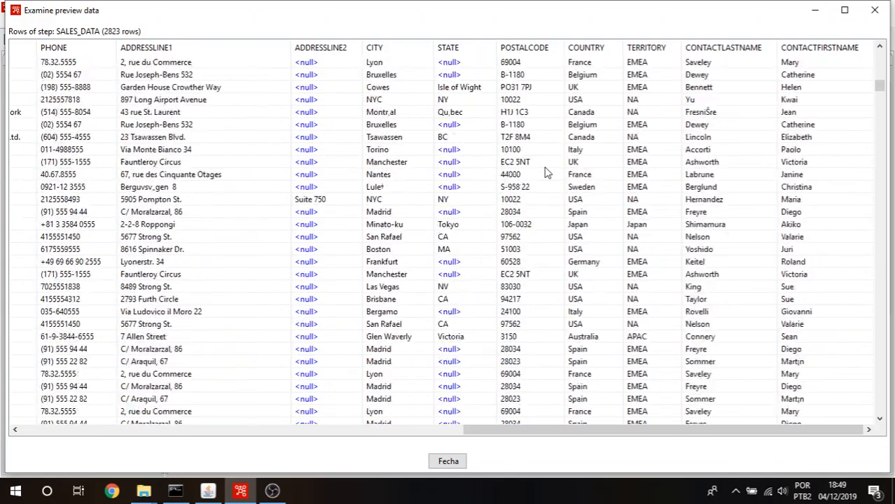
{"action": "scroll", "coordinate": [547, 173], "scroll_direction": "down", "scroll_amount": 20}
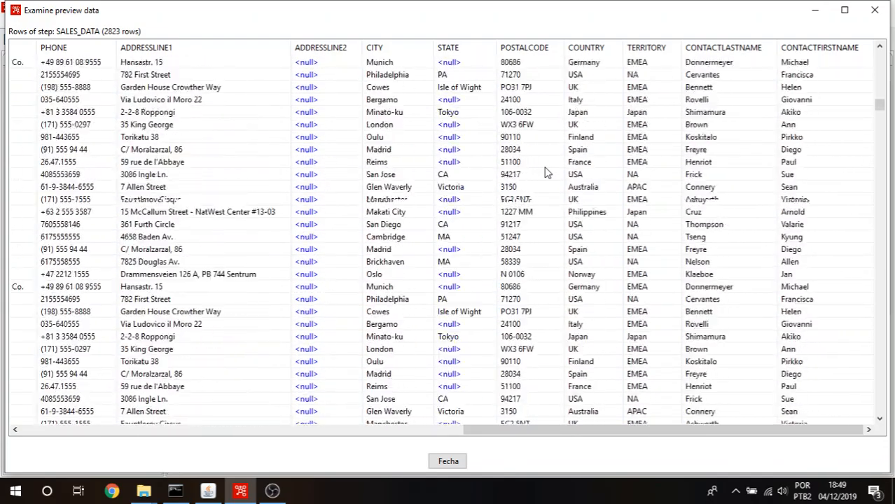
{"action": "scroll", "coordinate": [547, 173], "scroll_direction": "down", "scroll_amount": 20}
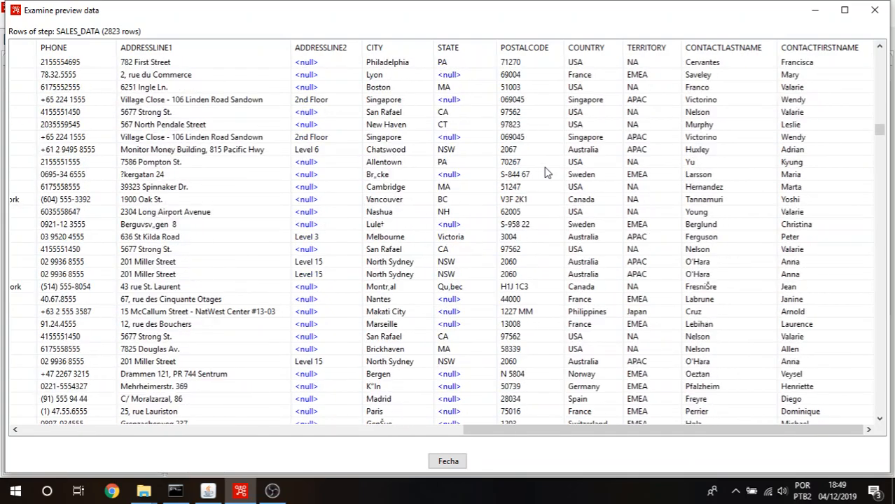
{"action": "scroll", "coordinate": [546, 173], "scroll_direction": "down", "scroll_amount": 7}
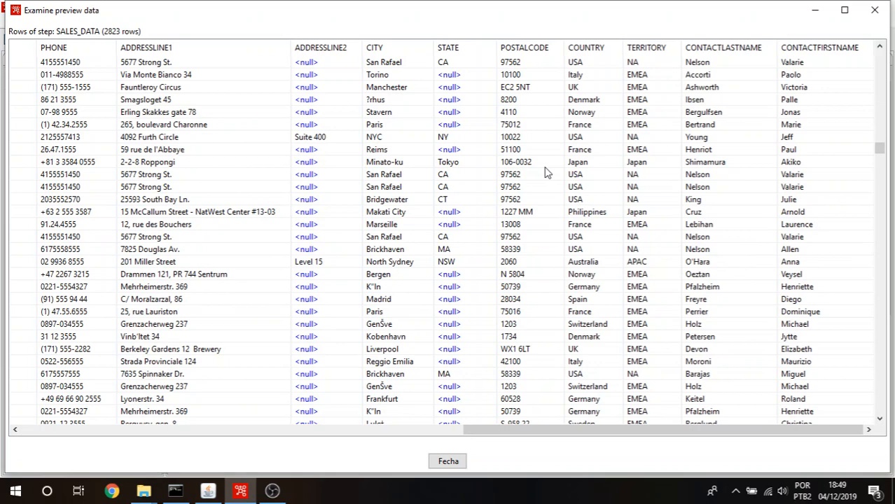
{"action": "left_click", "coordinate": [447, 462]}
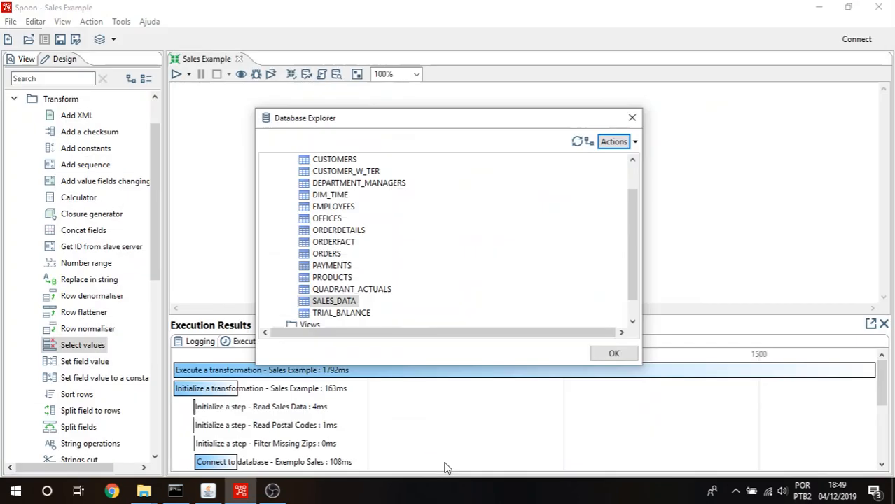
{"action": "left_click", "coordinate": [614, 353]}
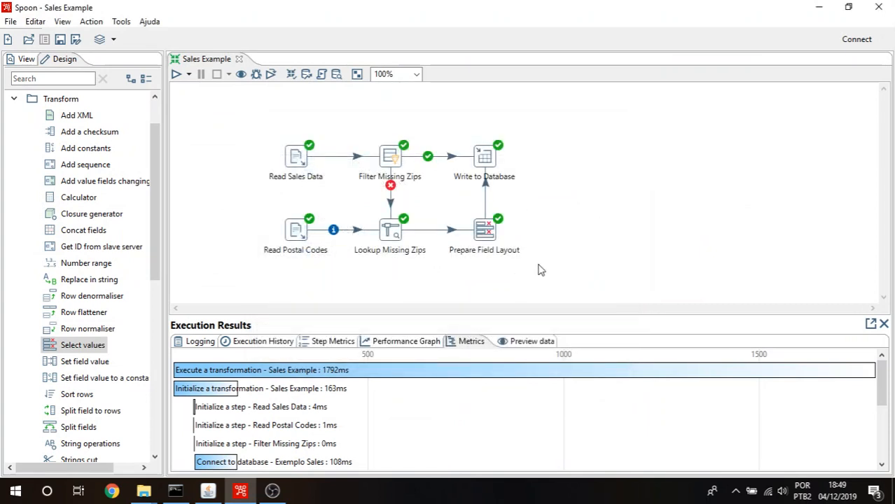